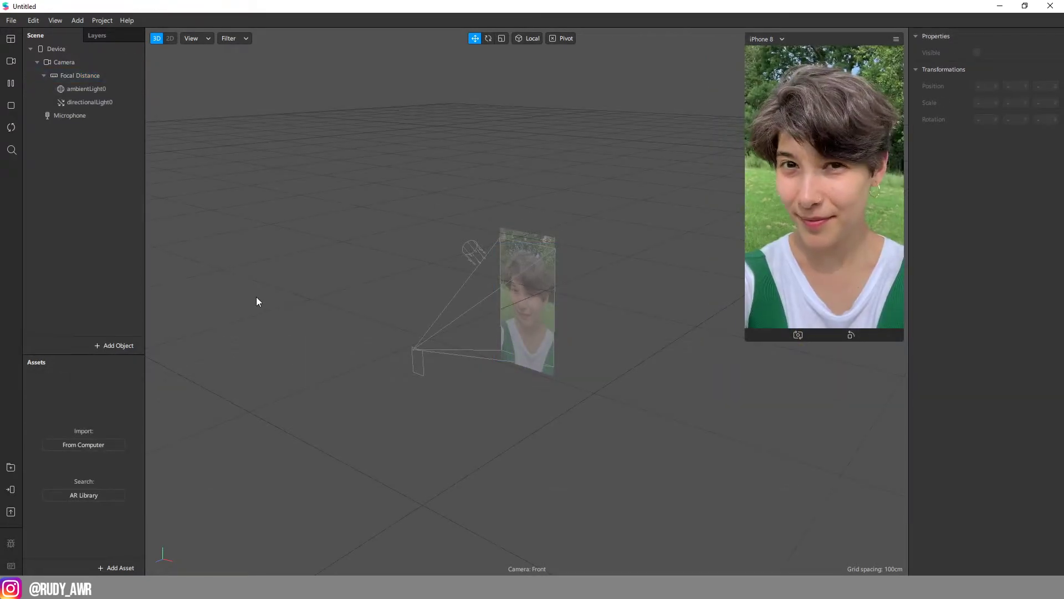
- Add a rectangle on a new canvas and name it CAM 1
right_click(83, 146)
mouse_move(125, 154)
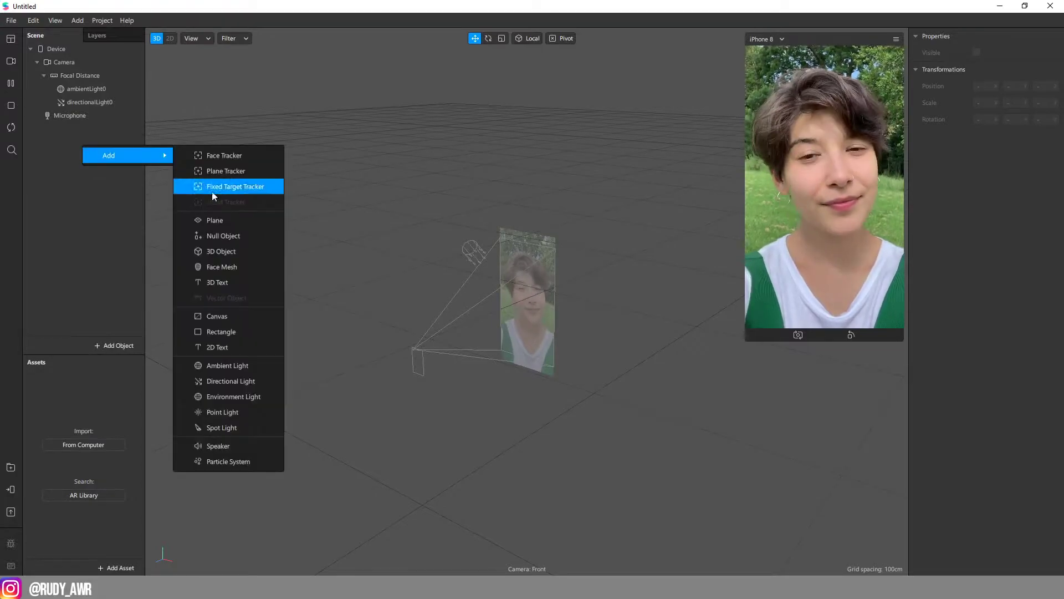
left_click(239, 329)
right_click(95, 131)
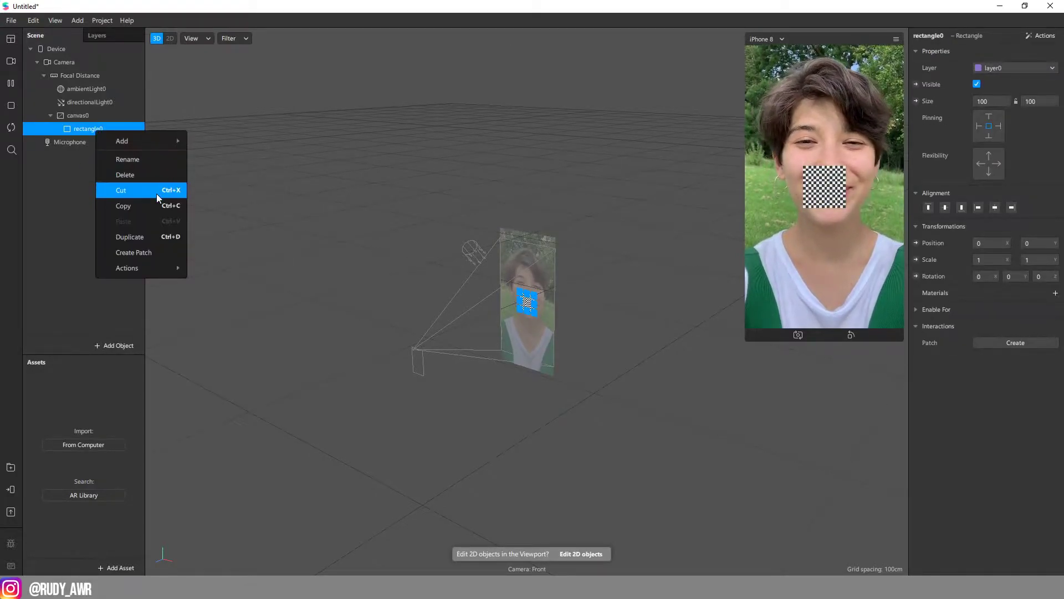
left_click(159, 162)
type("cAM 1")
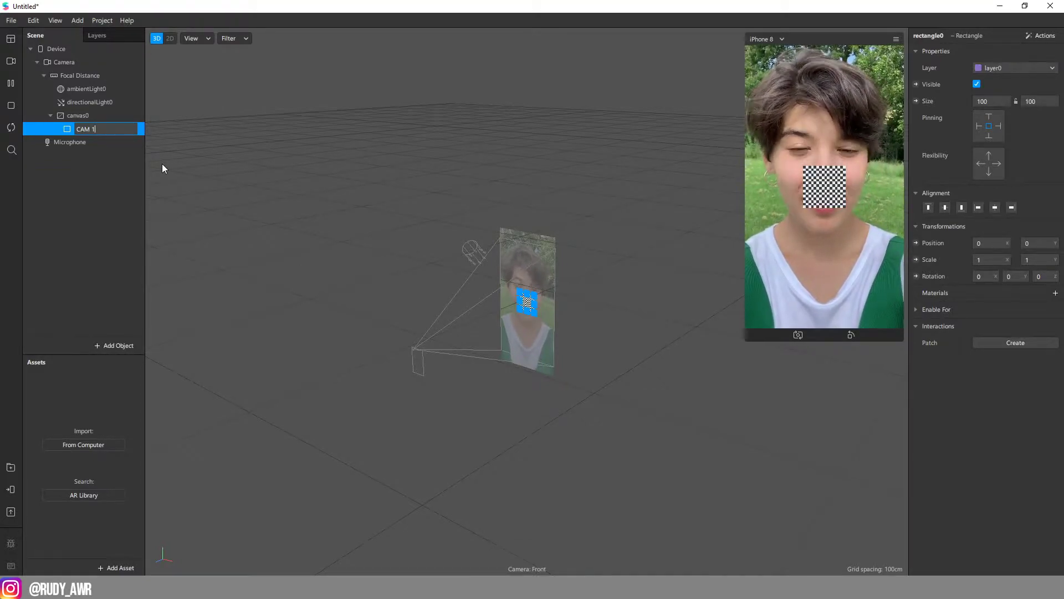
key("Return")
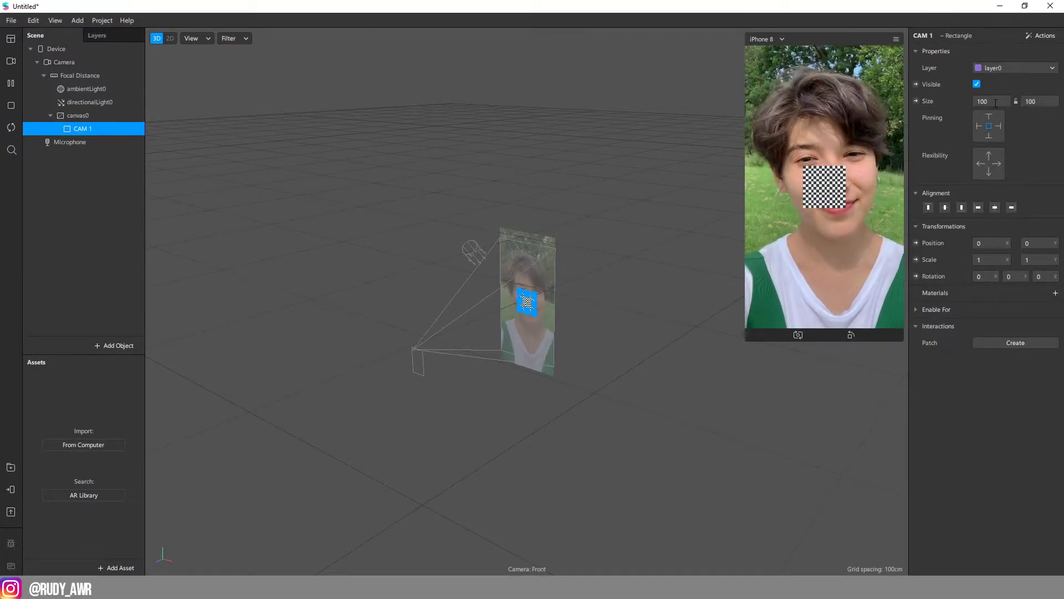
- Set the CAM 1 rectangle size to 375 × 667
double_click(992, 100)
type("375")
key("Return")
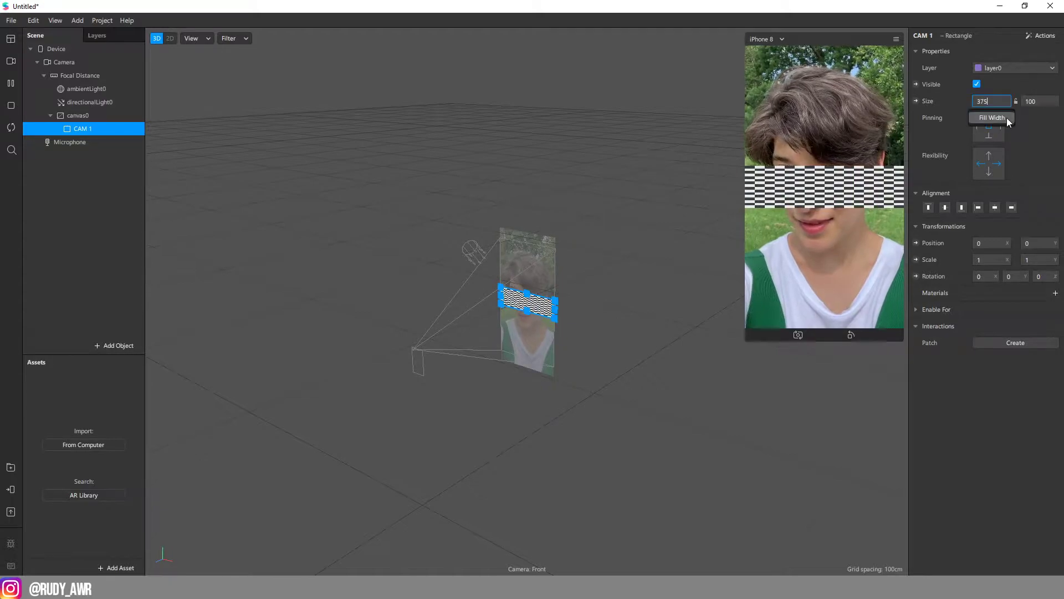
double_click(1032, 101)
type("667")
key("Return")
- Give CAM 1 a new material named CAM 1
left_click(1055, 293)
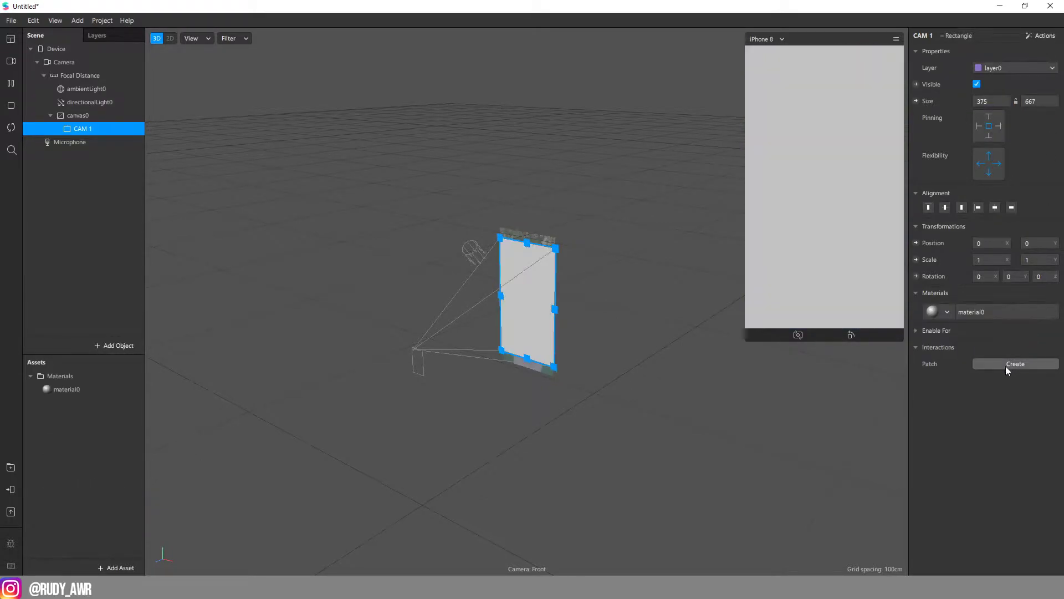
right_click(94, 390)
left_click(117, 399)
type("CAM ")
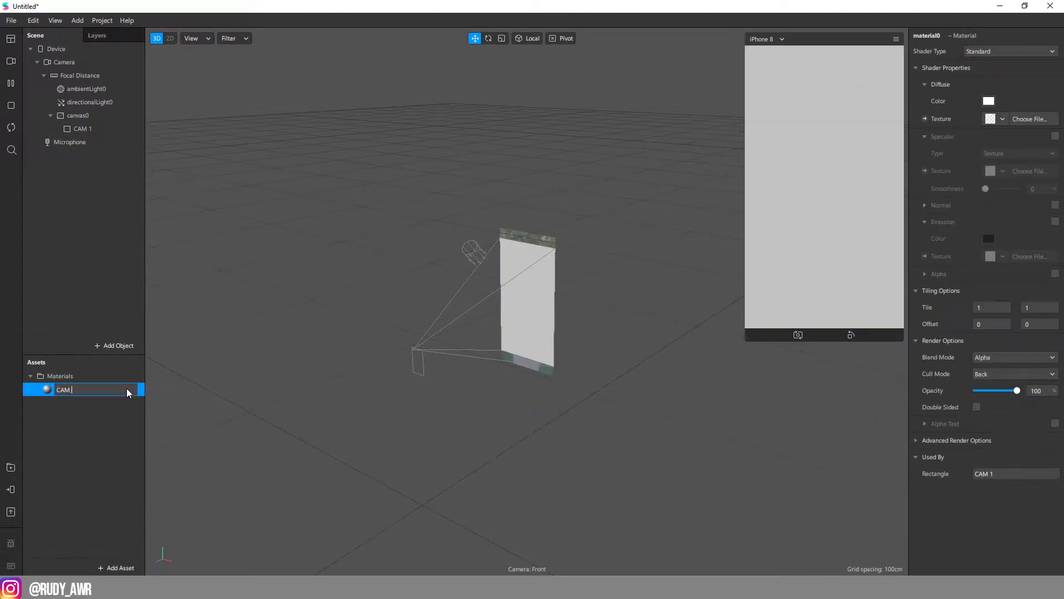
type("1")
key("Return")
left_click(111, 142)
right_click(107, 131)
mouse_move(132, 138)
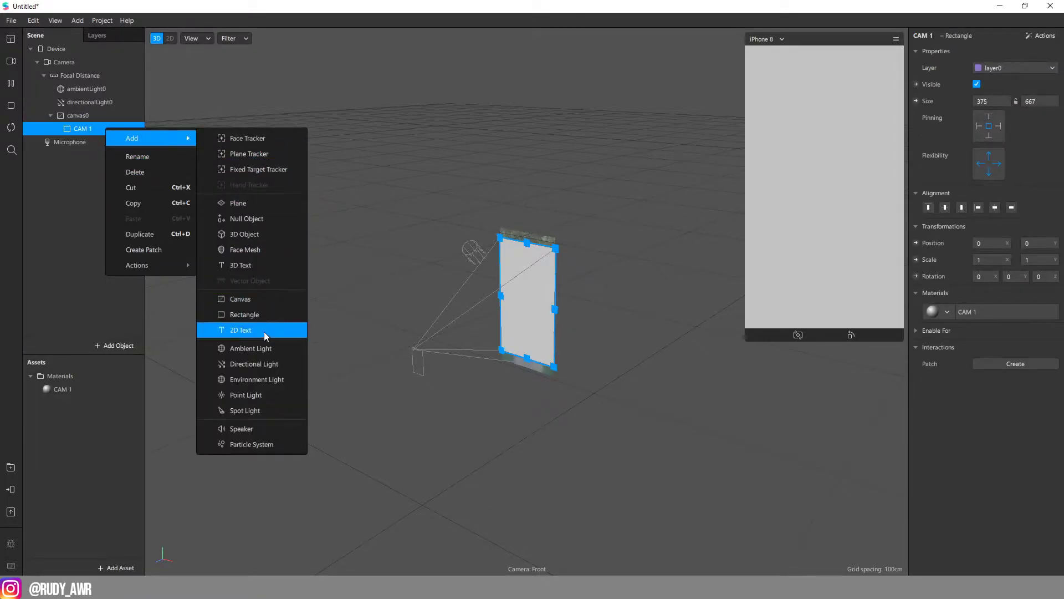
- Duplicate CAM 1 as CAM2 and give it a new material named CAM 2
left_click(265, 316)
type("CAM2")
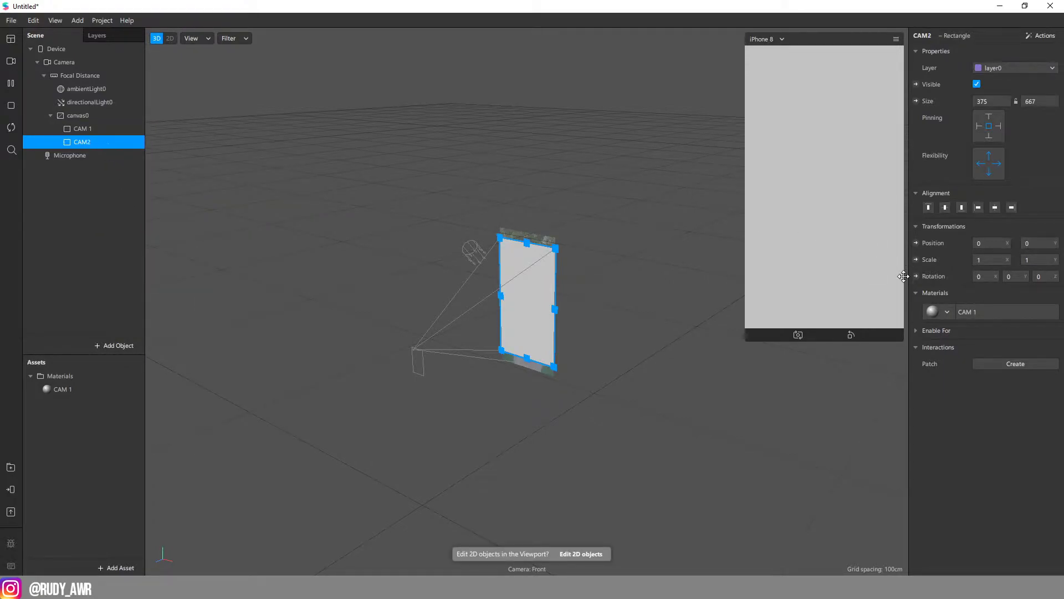
left_click(947, 314)
left_click(993, 349)
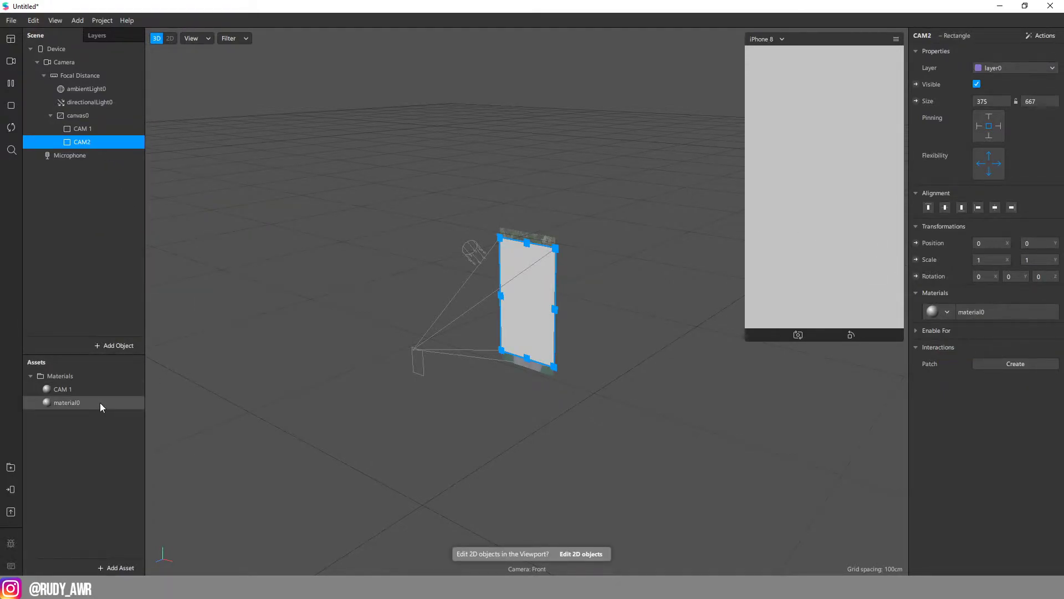
right_click(99, 403)
left_click(130, 417)
type("CAM 2")
key("Return")
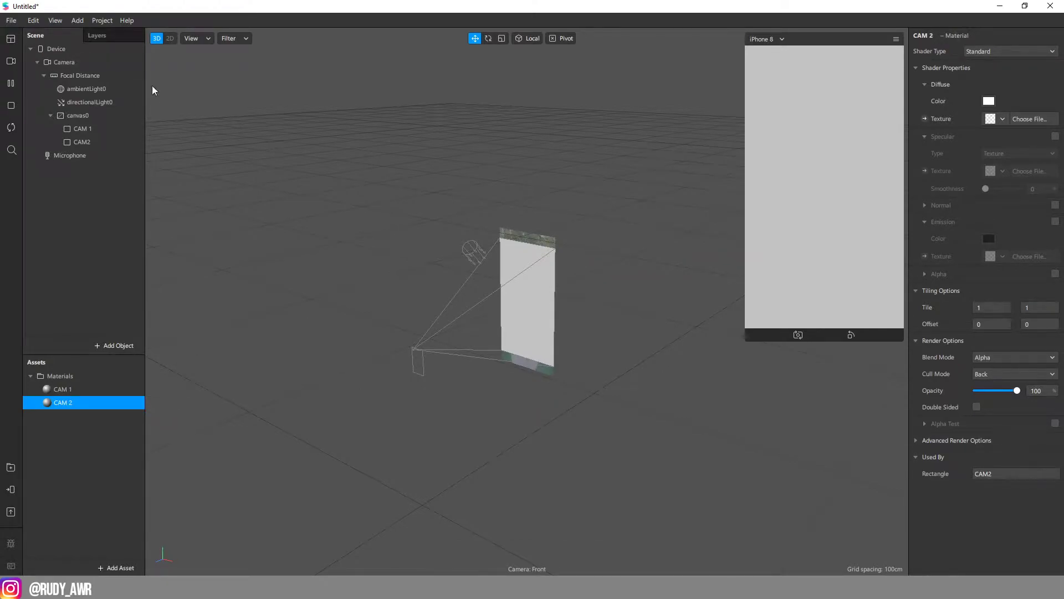
- Duplicate CAM2 into a third layer named CAM 3 BG LUT
right_click(109, 145)
left_click(167, 250)
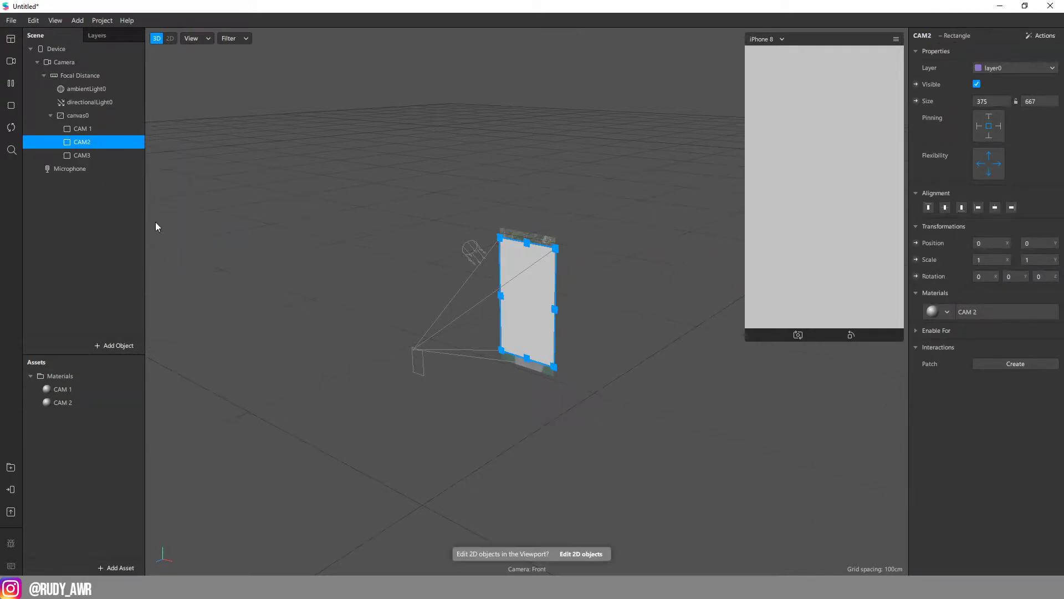
type("CAM 3 BG")
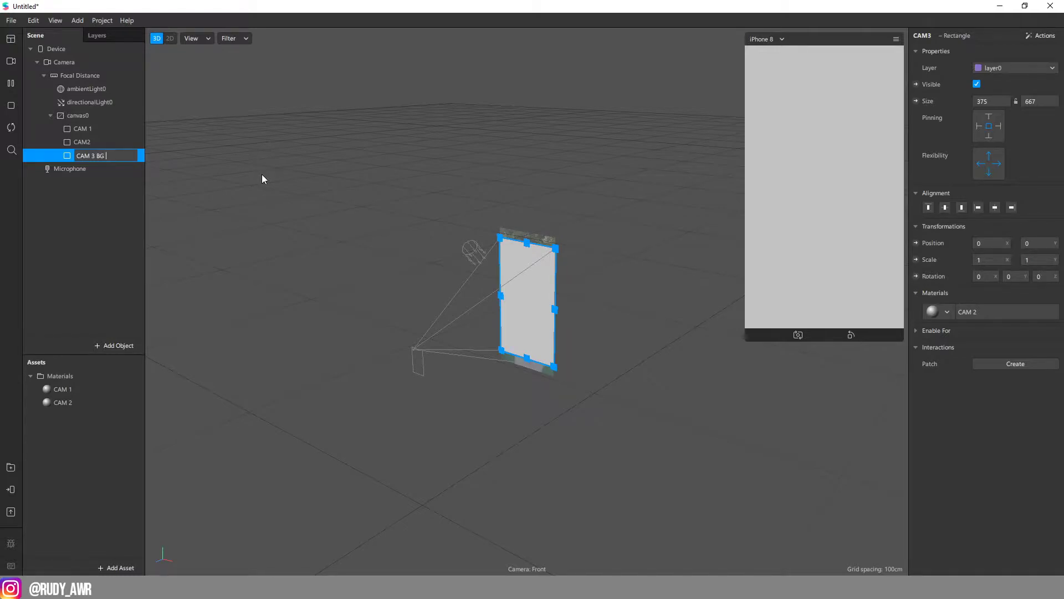
type(" LUT")
key("Return")
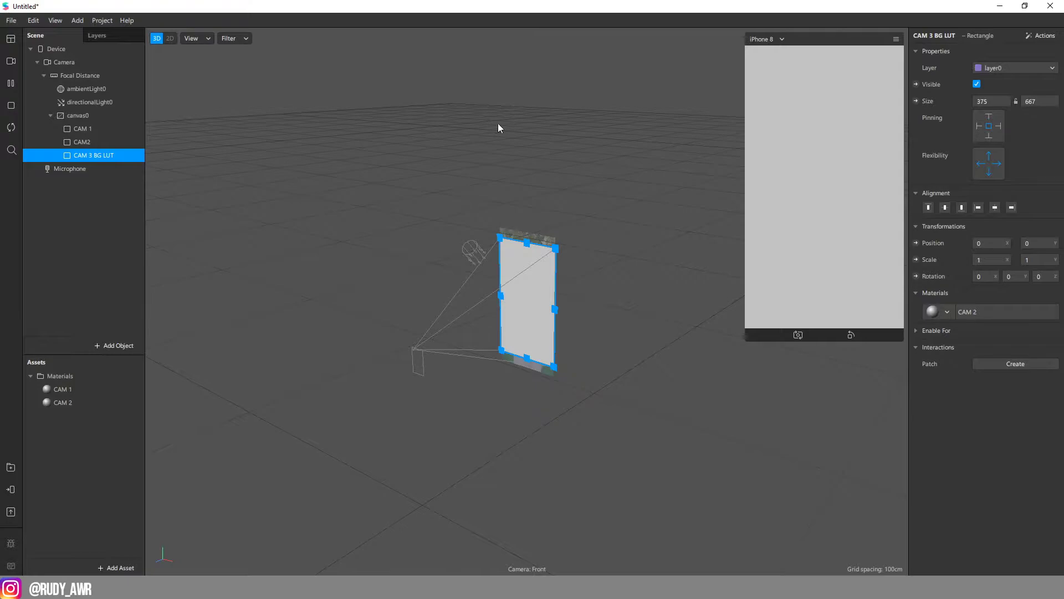
- Give CAM 3 BG LUT a new material named CAM 3BG LUT
left_click(949, 311)
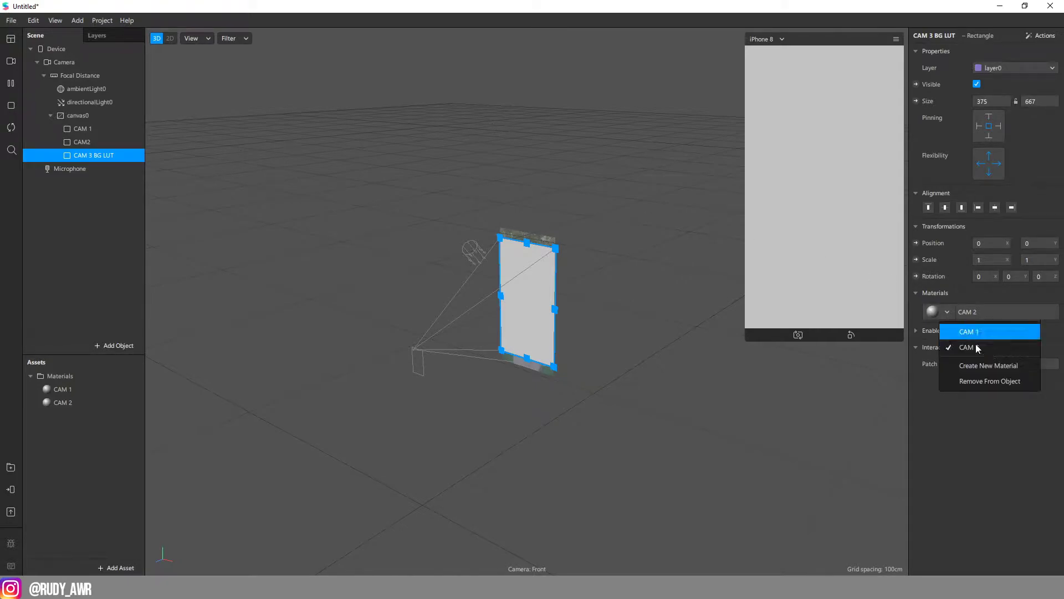
left_click(1009, 367)
left_click(64, 417)
right_click(63, 417)
left_click(115, 431)
type("BG")
key("BackSpace")
key("BackSpace")
type("CAM B")
key("Left")
type("3")
key("Right")
type("G LUT")
key("Return")
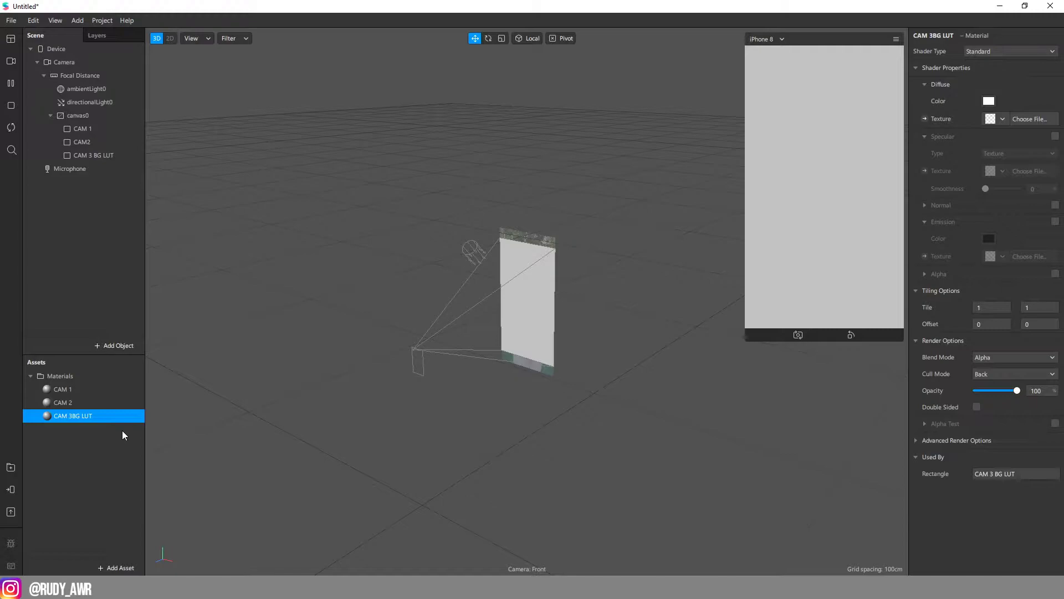
- Add a fill-screen rectangle under CAM 3 BG LUT with a new Arsiran Paper material
left_click(115, 155)
right_click(115, 155)
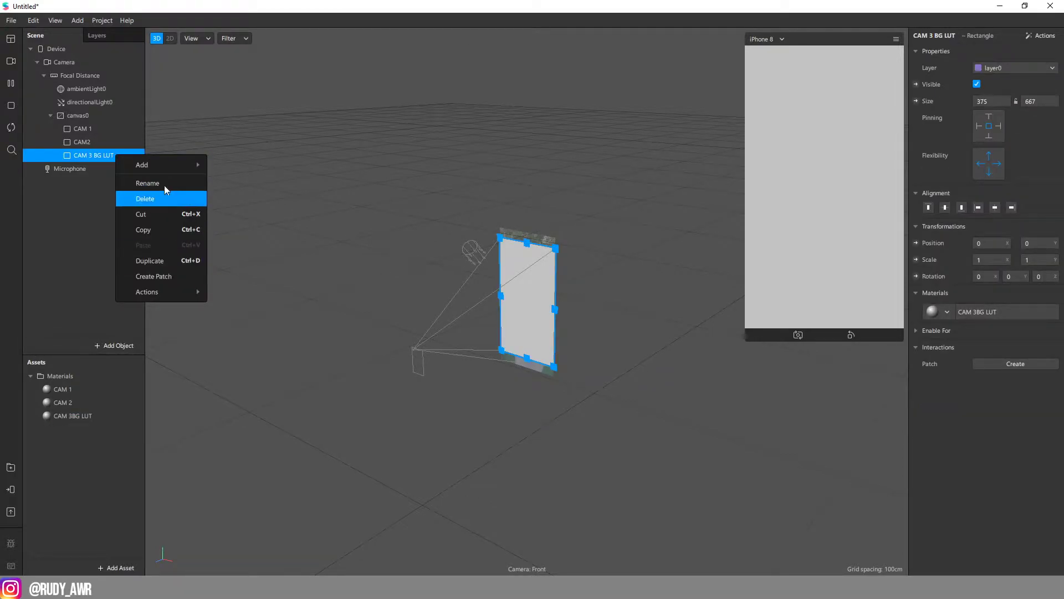
mouse_move(143, 165)
left_click(260, 340)
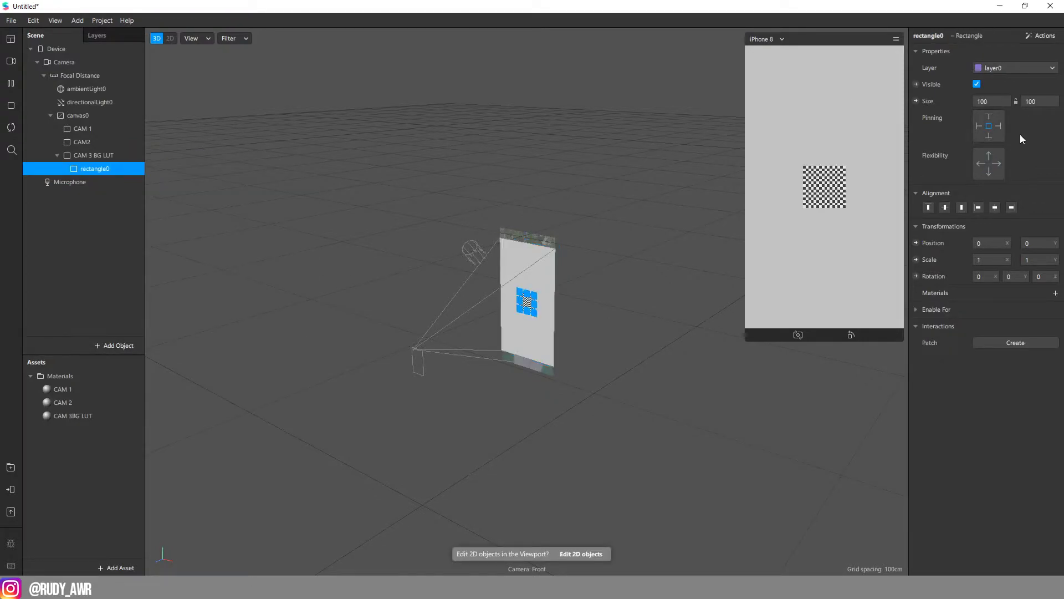
left_click(997, 164)
left_click(989, 156)
left_click(1055, 294)
left_click(1024, 354)
left_click(83, 428)
right_click(83, 427)
left_click(123, 436)
type("Arsiran P")
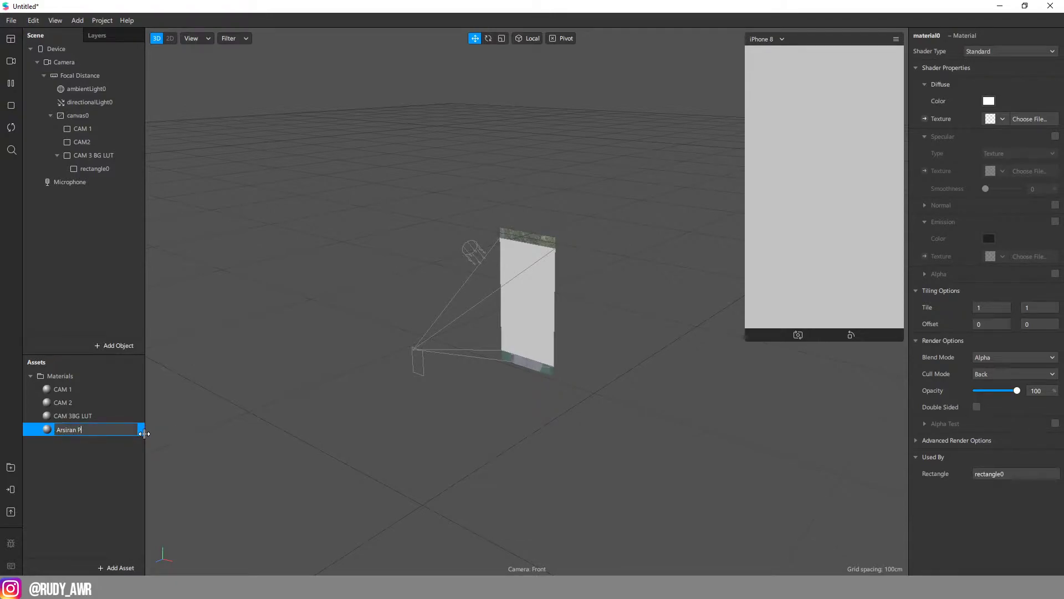
type("r")
key("Return")
- Rename the new rectangle layer to Arsiran Paper
left_click(83, 169)
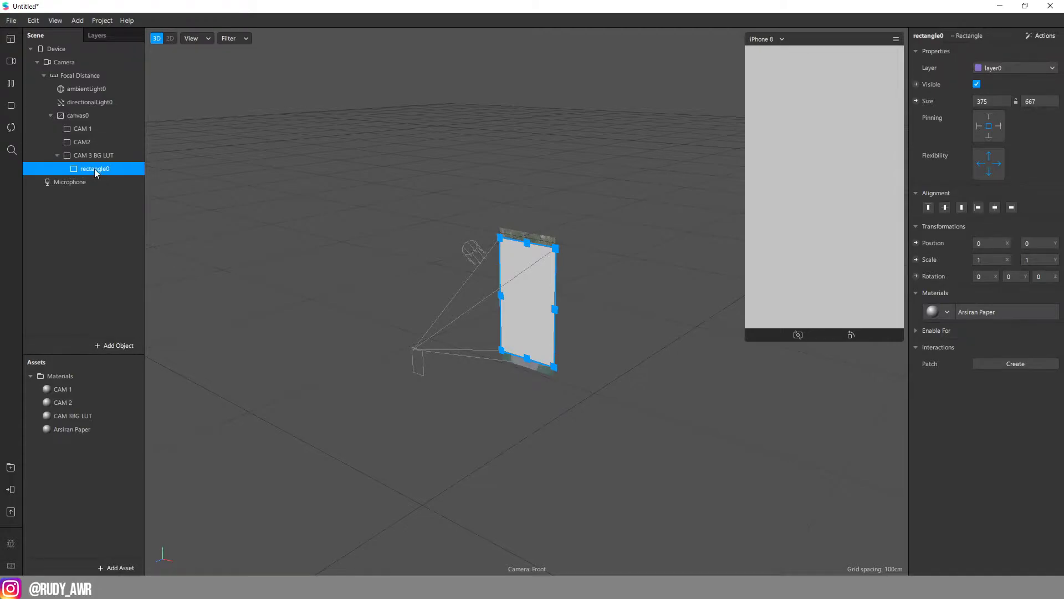
right_click(93, 154)
left_click(137, 179)
type("Arsiran Paper")
key("Return")
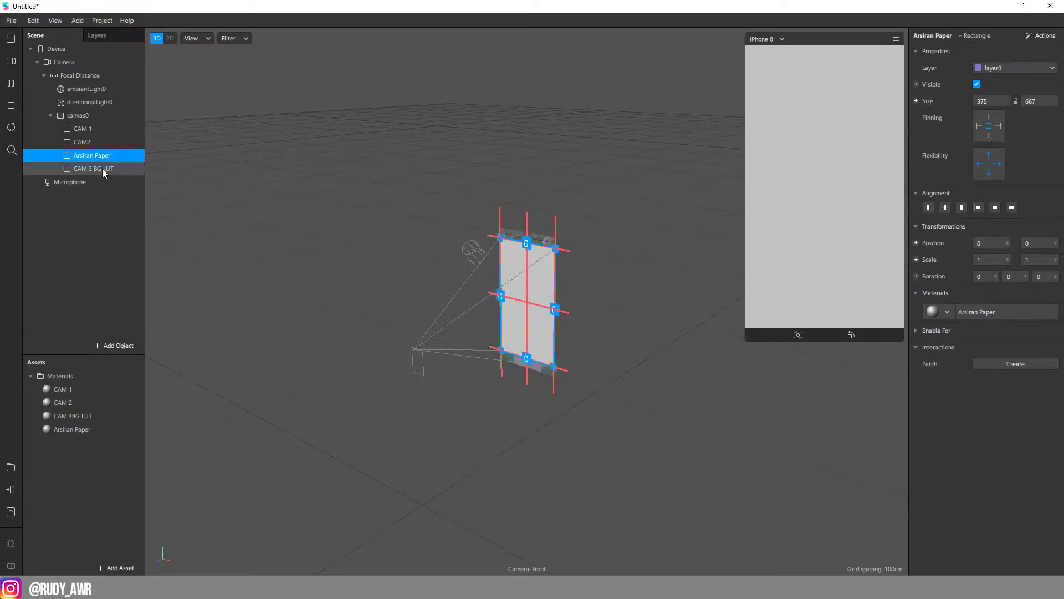
- Duplicate Arsiran Paper and rename the copy Front Paper
right_click(115, 156)
left_click(172, 263)
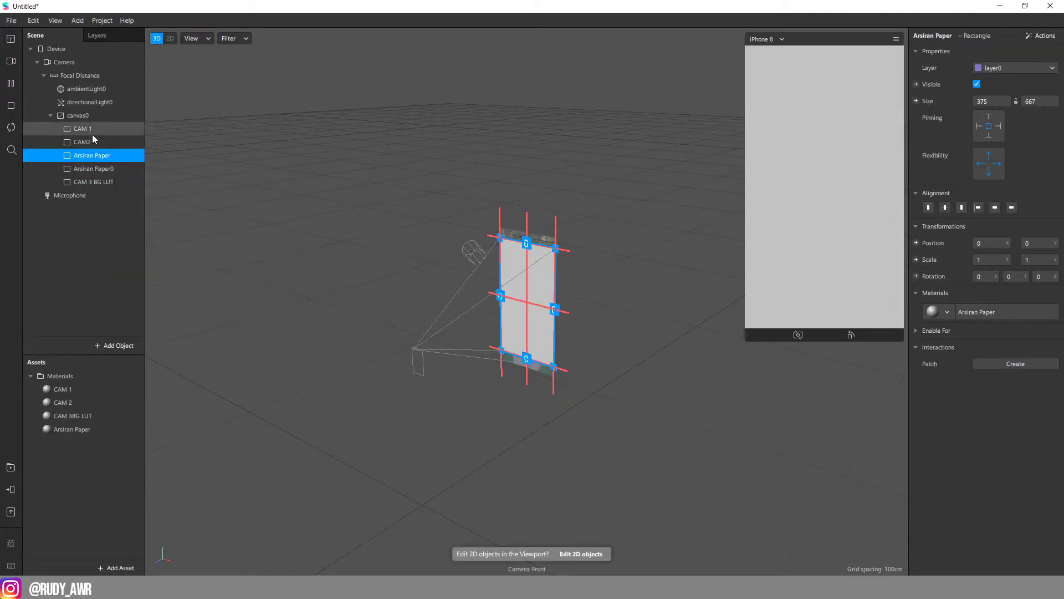
left_click(102, 169)
right_click(102, 168)
left_click(152, 198)
type("Front Paper")
key("Return")
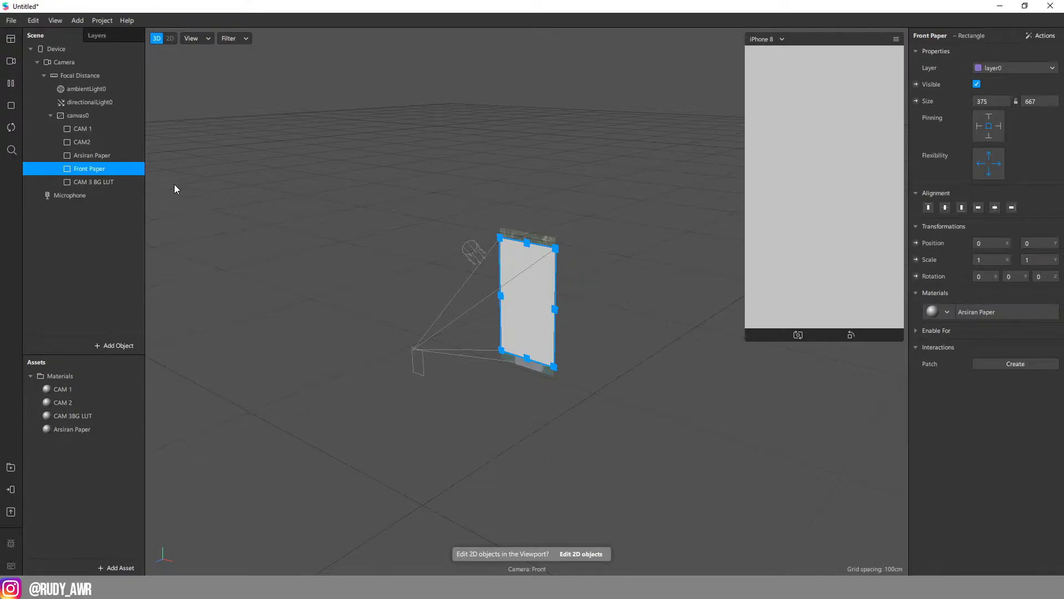
- Give Front Paper a new Front Paper material and move CAM 3 BG LUT above it
left_click(947, 311)
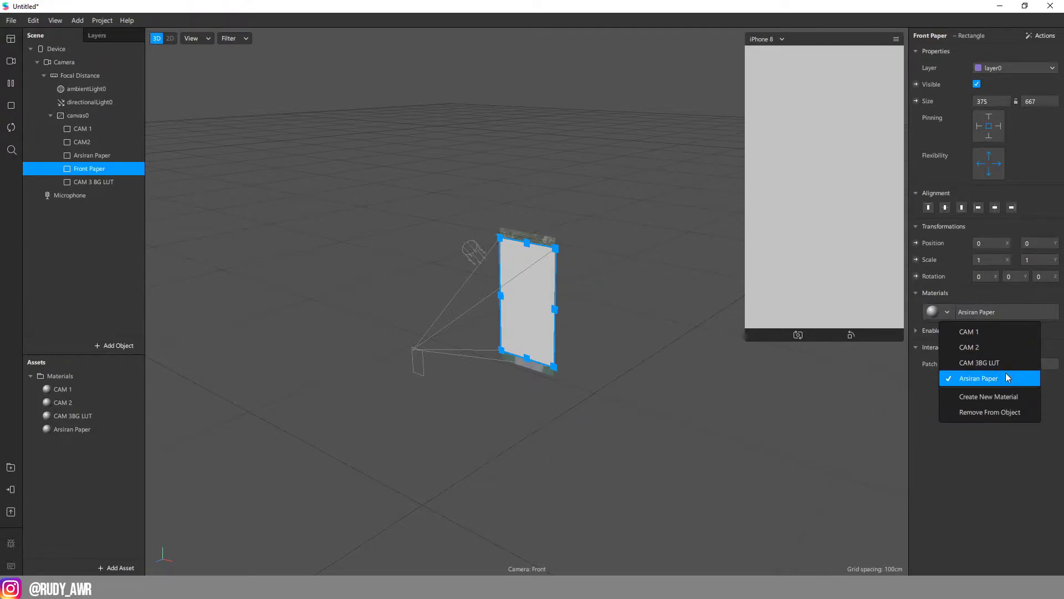
left_click(990, 396)
left_click(84, 444)
right_click(84, 447)
left_click(142, 454)
type("Front Paper")
key("Return")
left_click_drag(118, 183, 139, 171)
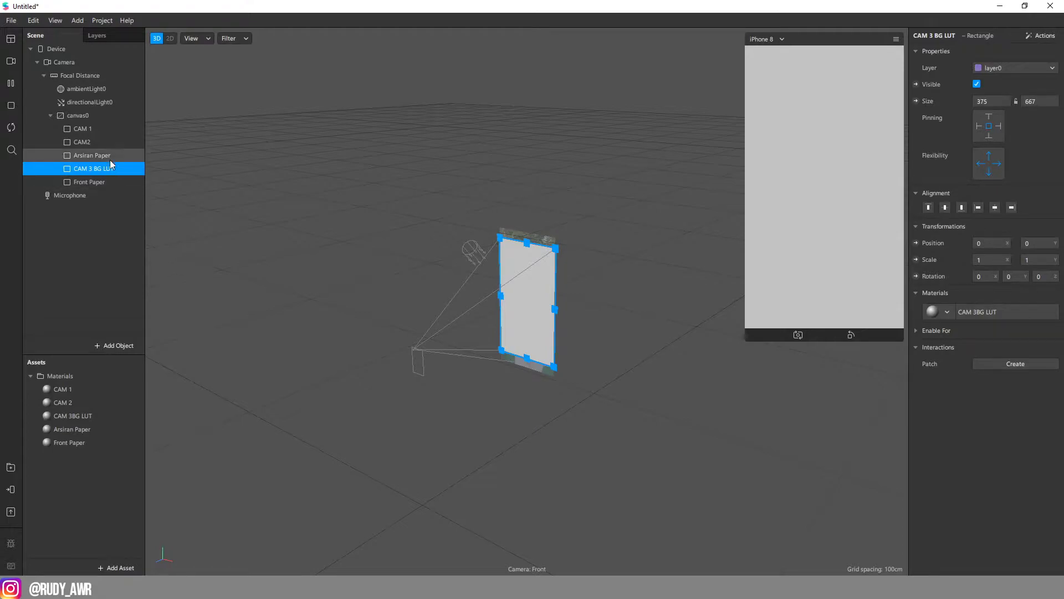
- Set the shader type of all five materials to Flat
left_click(110, 156)
left_click(71, 389)
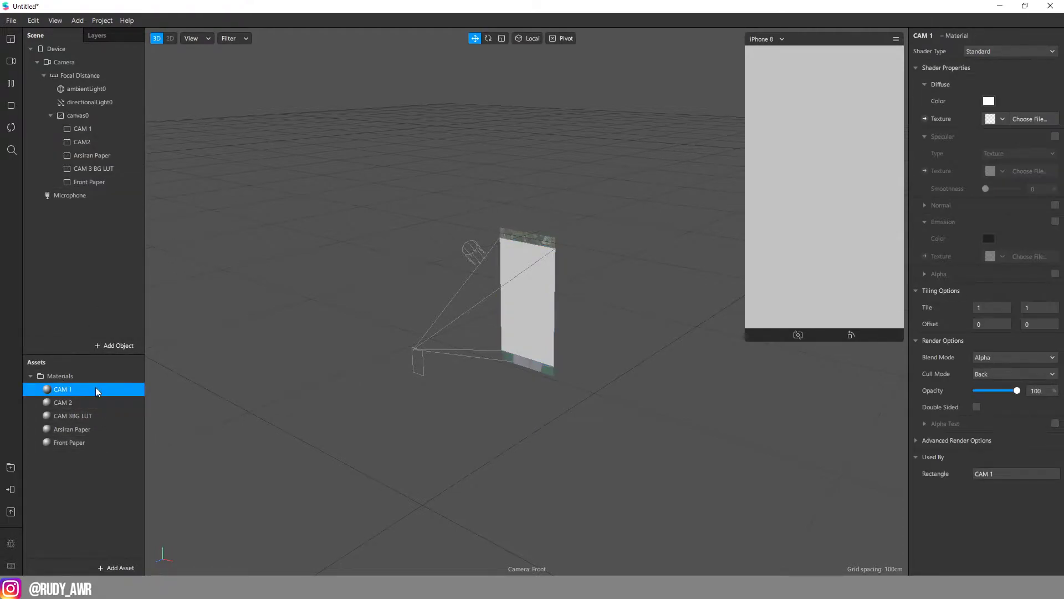
left_click(92, 447)
left_click(94, 382)
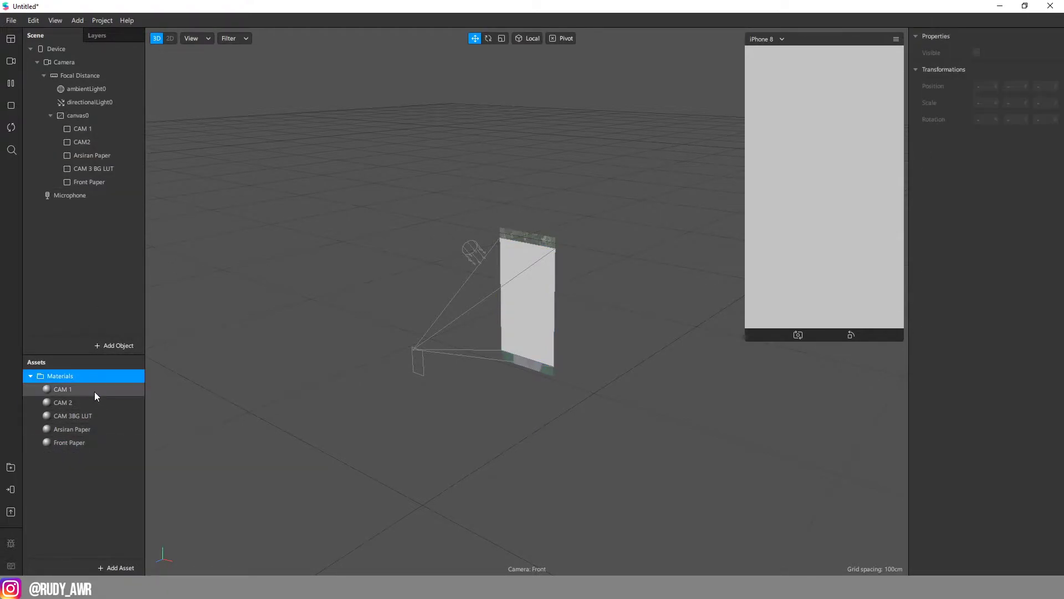
left_click(91, 444, "shift")
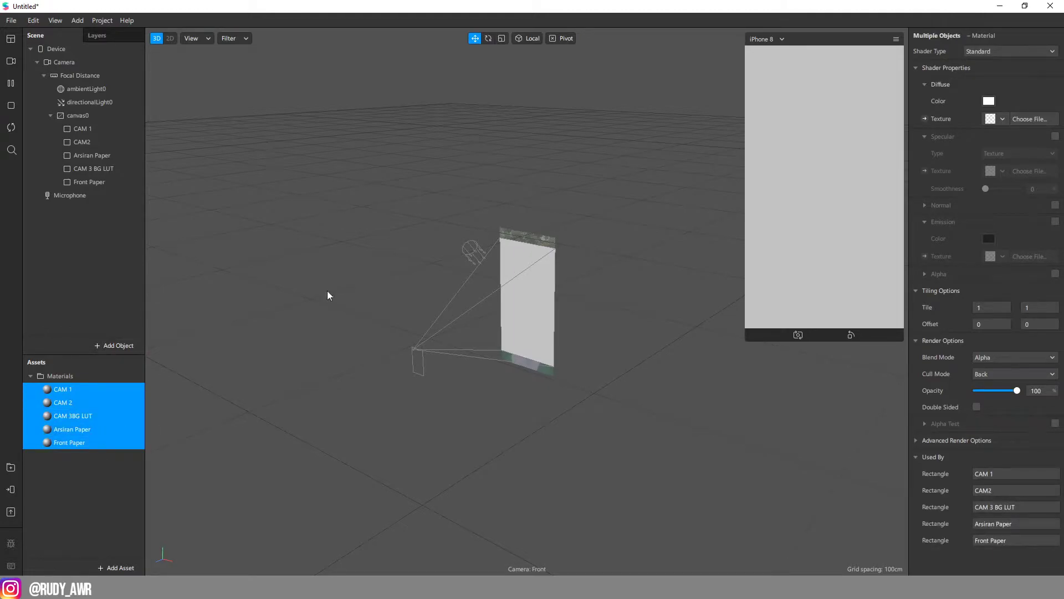
left_click(989, 54)
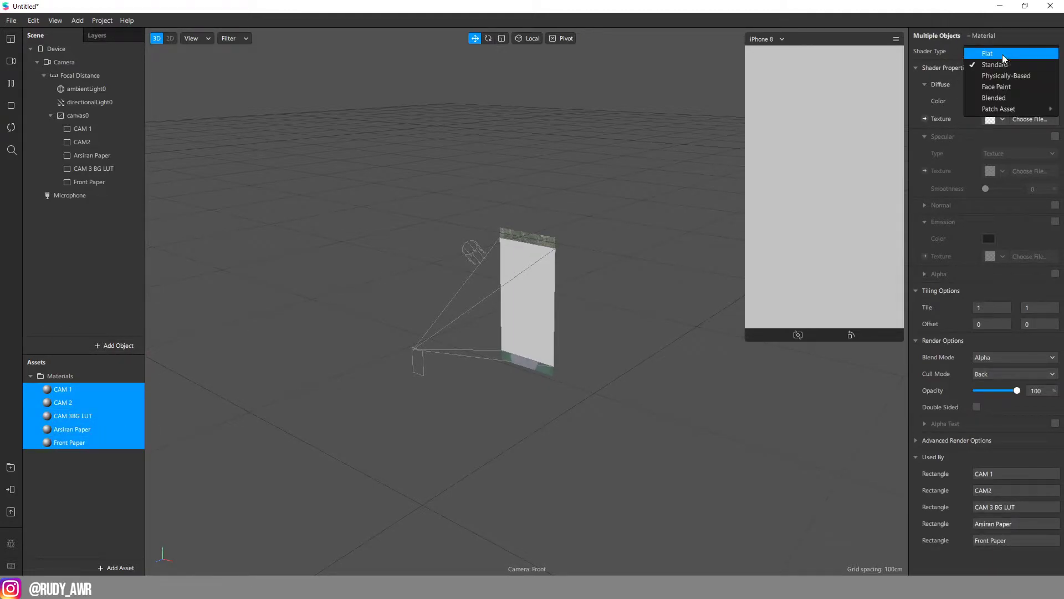
left_click(1001, 53)
- Show the Patch Editor panel from the View menu
left_click(105, 403)
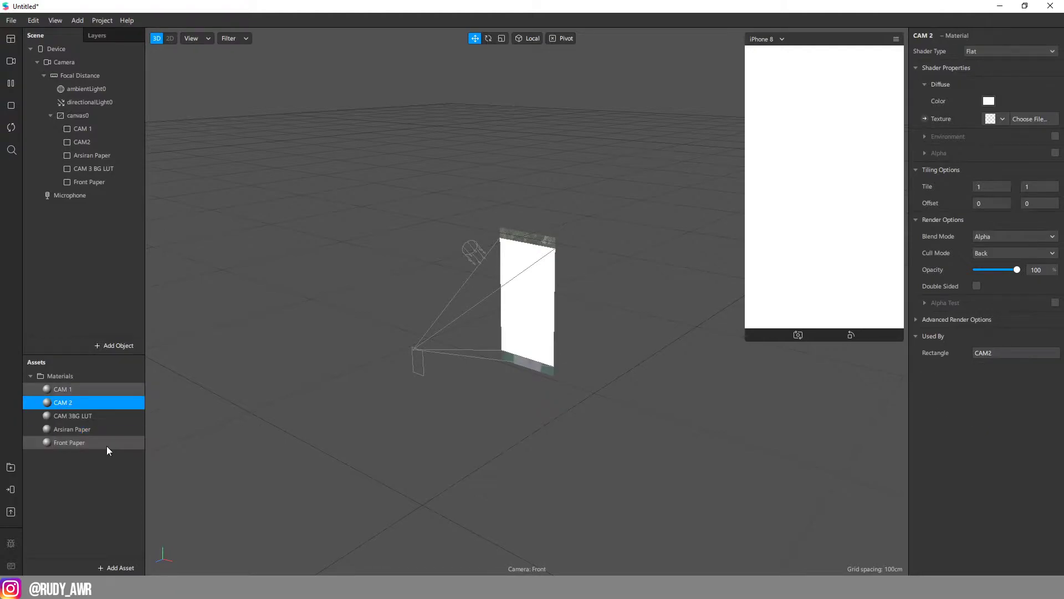
left_click(101, 445)
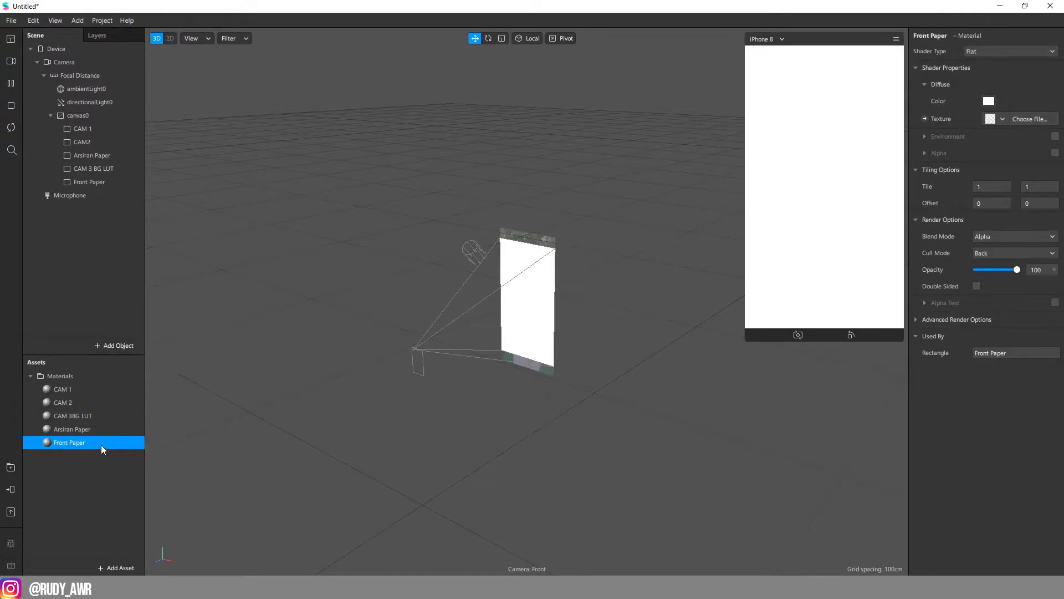
left_click(58, 21)
left_click(65, 38)
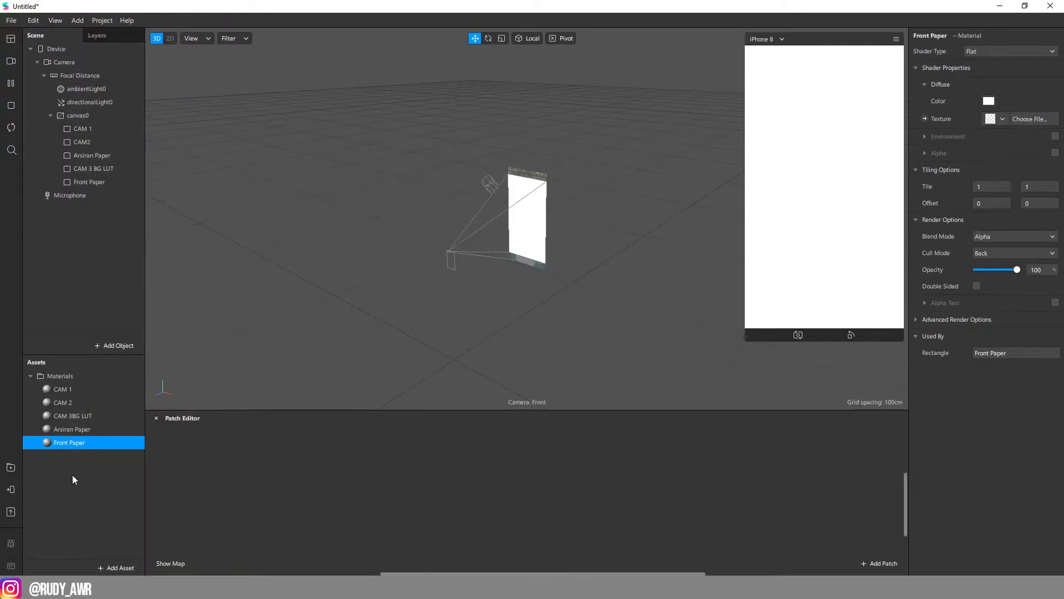
left_click(117, 536)
- Import every file from the paper style folder: textures, fonts and FastColorLUT.arp
left_click(114, 567)
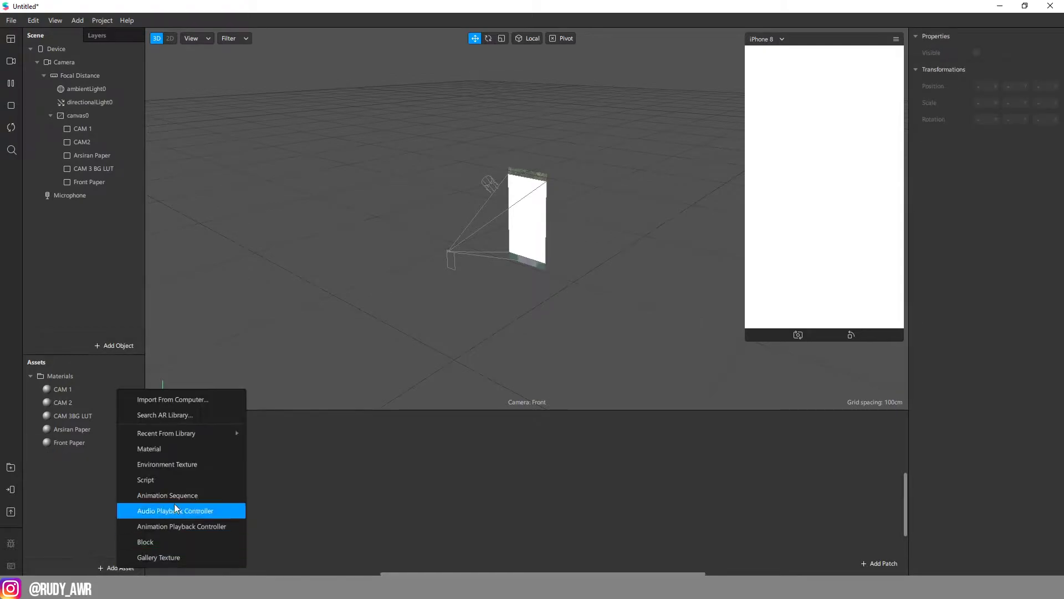
left_click(204, 399)
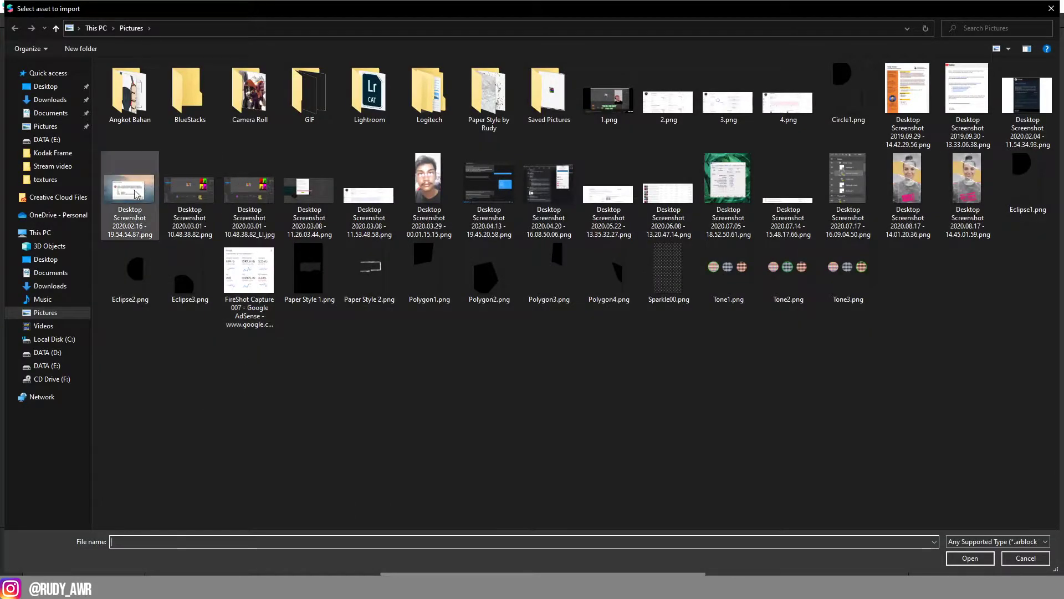
double_click(489, 94)
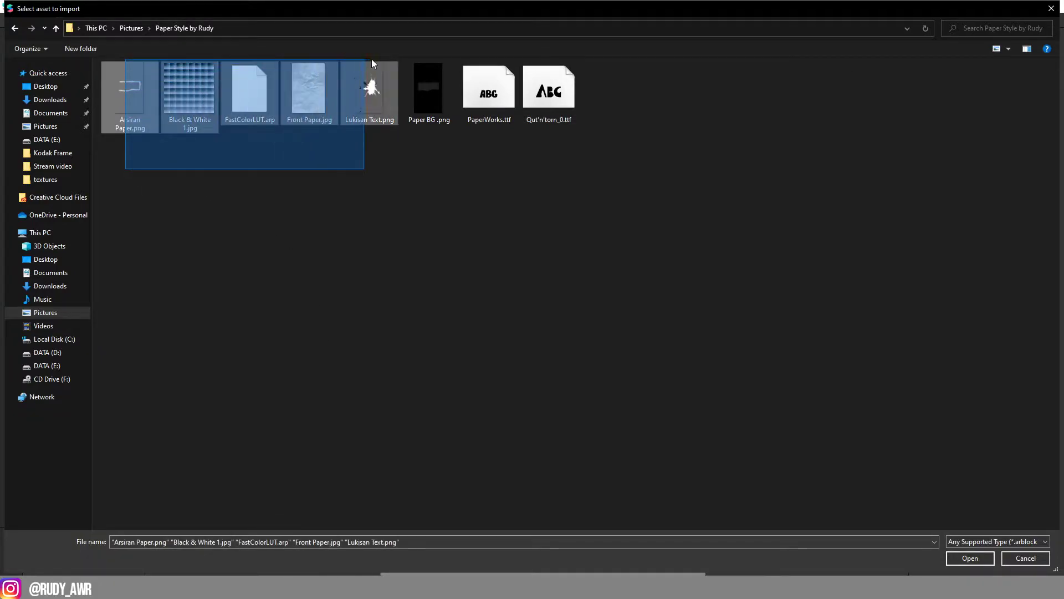
left_click_drag(138, 141, 433, 133)
left_click(431, 84)
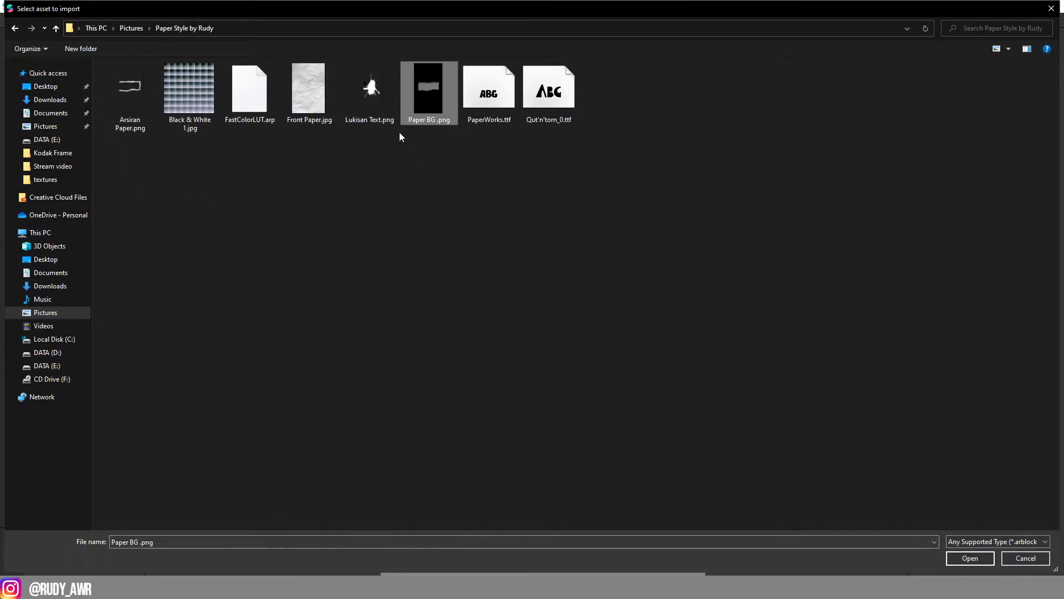
left_click(369, 94, "ctrl")
left_click(310, 98, "ctrl")
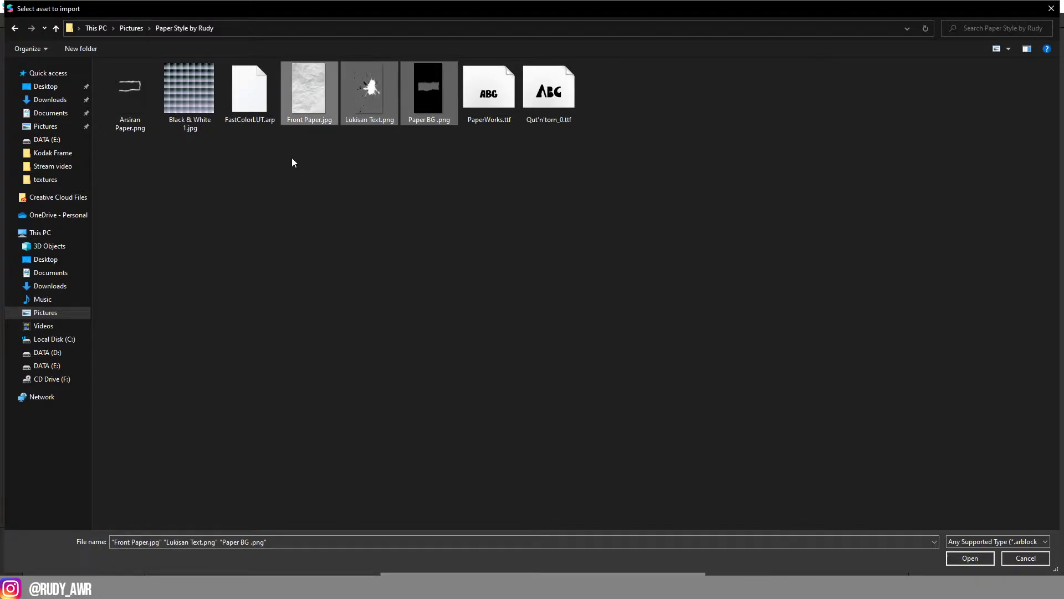
left_click(248, 104, "ctrl")
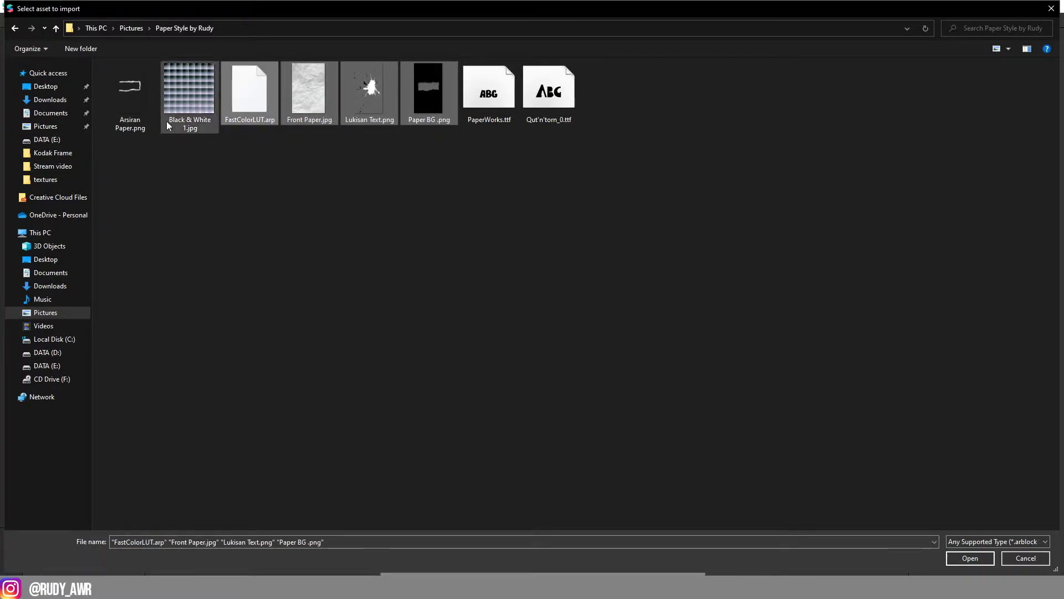
mouse_move(117, 147)
left_mouse_down()
mouse_move(219, 66)
mouse_move(459, 127)
mouse_move(399, 129)
left_mouse_up()
mouse_move(141, 147)
left_mouse_down()
mouse_move(261, 73)
mouse_move(544, 71)
left_mouse_up()
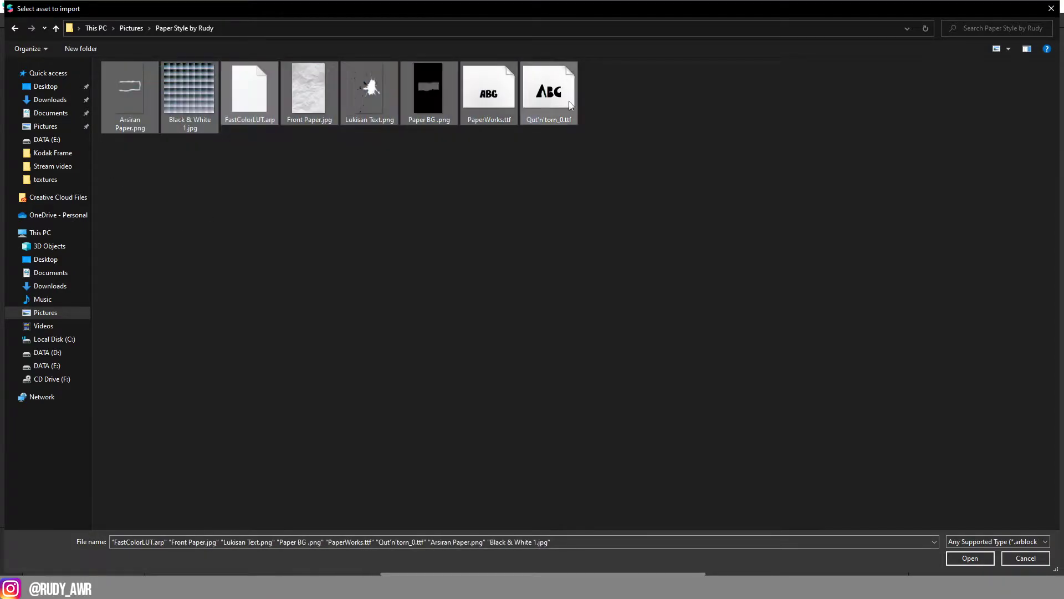
left_click(970, 559)
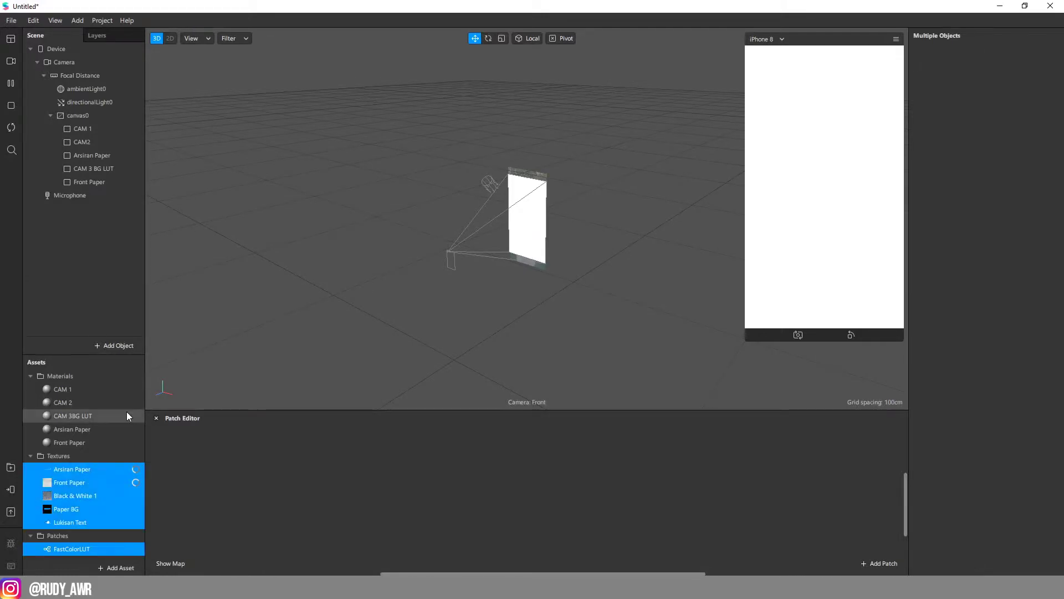
- Turn on No compression for the five imported textures
scroll(117, 471, "down", 1)
left_click(121, 465)
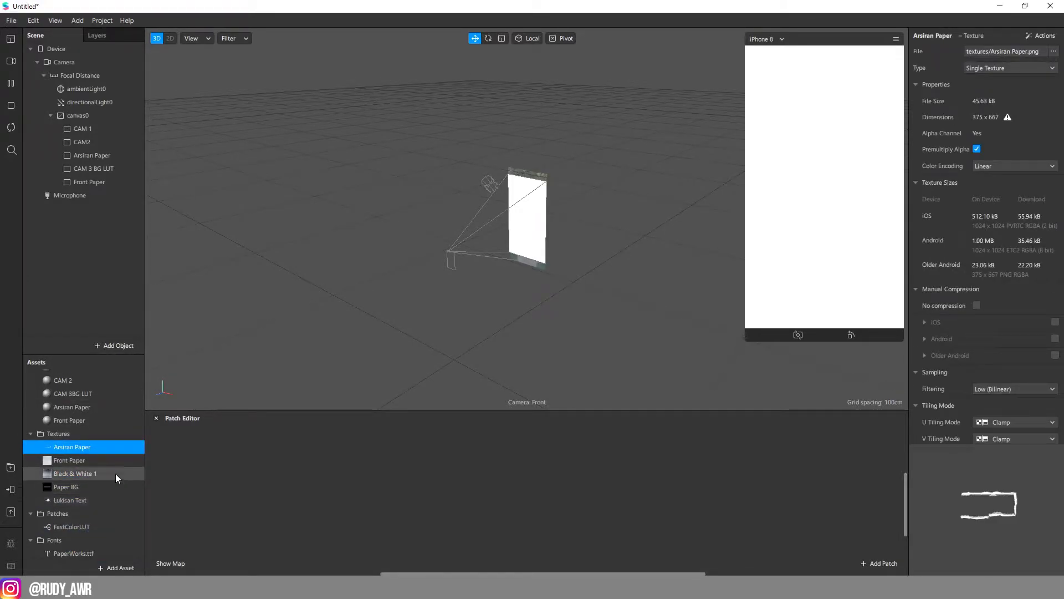
left_click(115, 473)
left_click(94, 499)
left_click(116, 452, "shift")
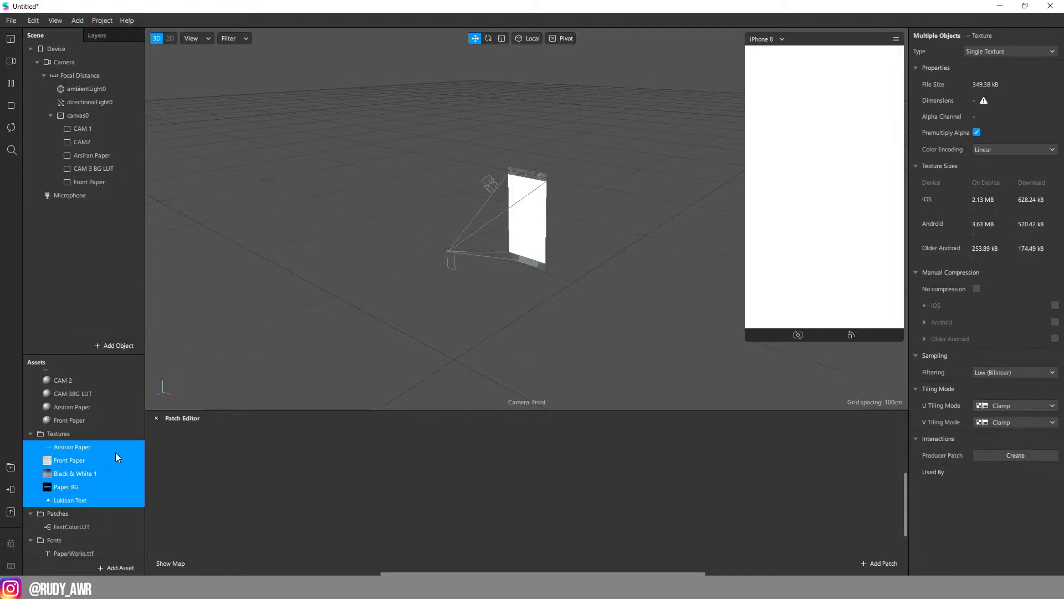
left_click(977, 289)
scroll(83, 499, "up", 1)
left_click(71, 549)
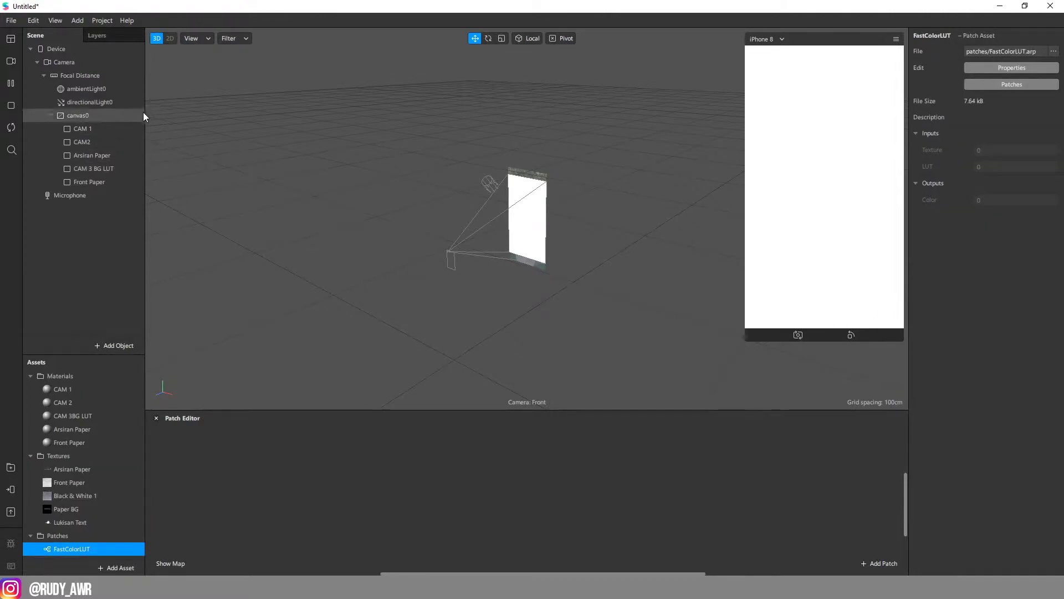
left_click(102, 49)
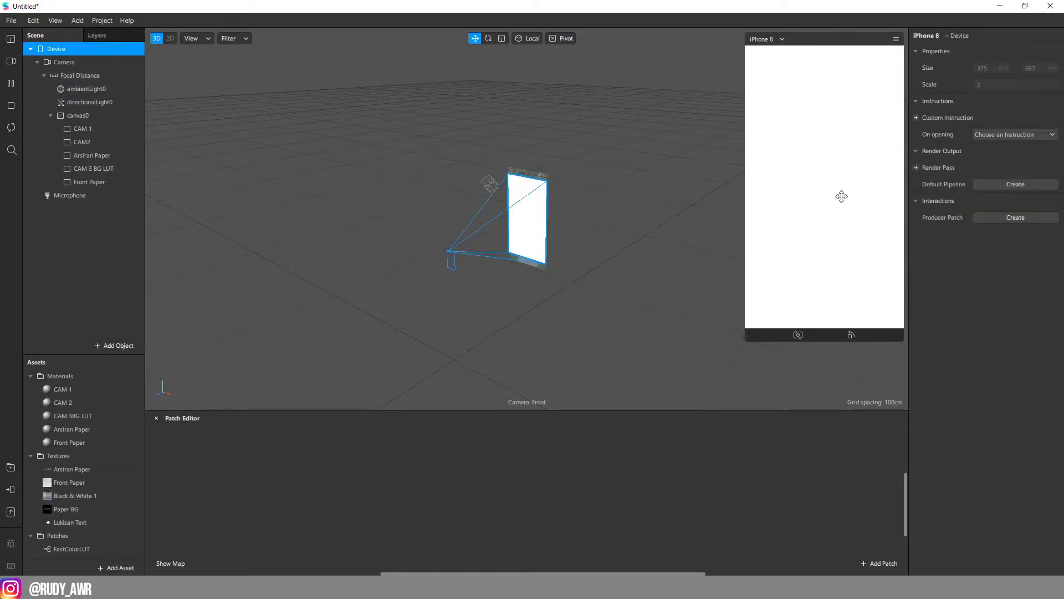
- Create the Device's Default Pipeline render pass and zoom the Patch Editor to view its graph
left_click(1013, 184)
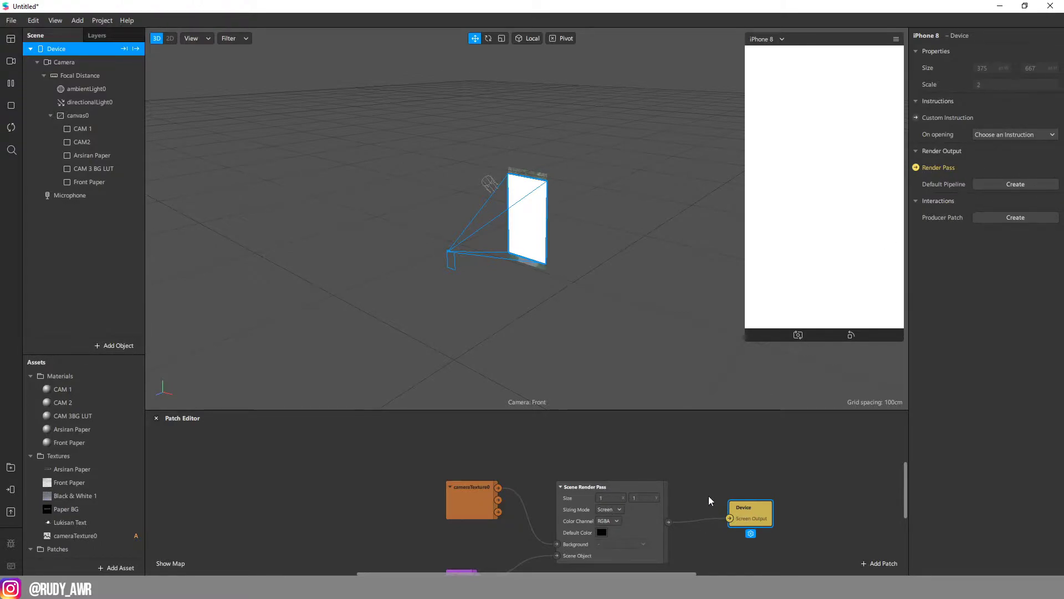
scroll(721, 526, "down", 2)
scroll(715, 535, "down", 3)
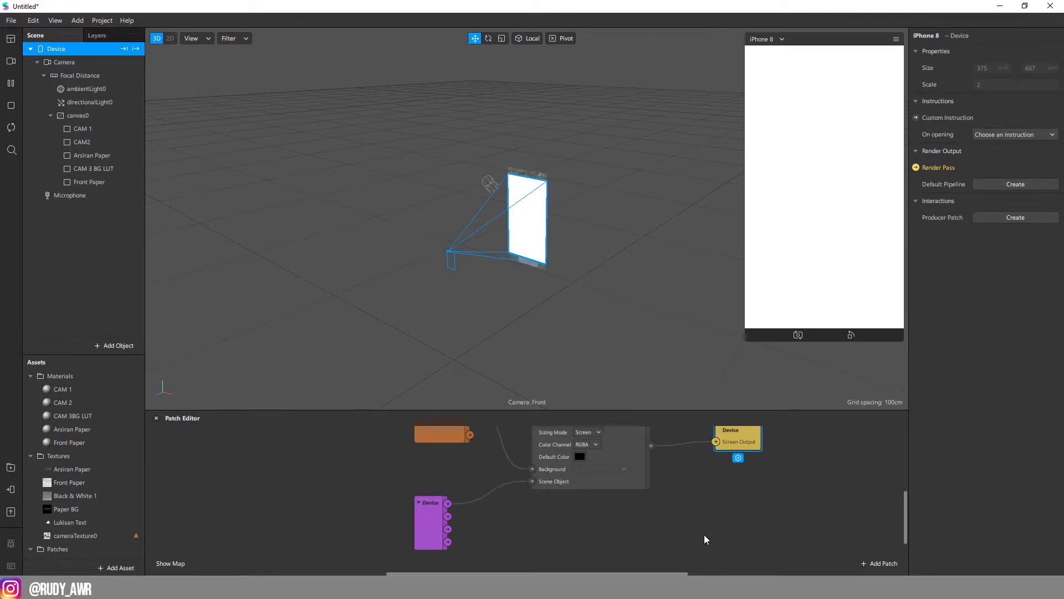
scroll(704, 534, "up", 2, "ctrl")
scroll(664, 530, "up", 3)
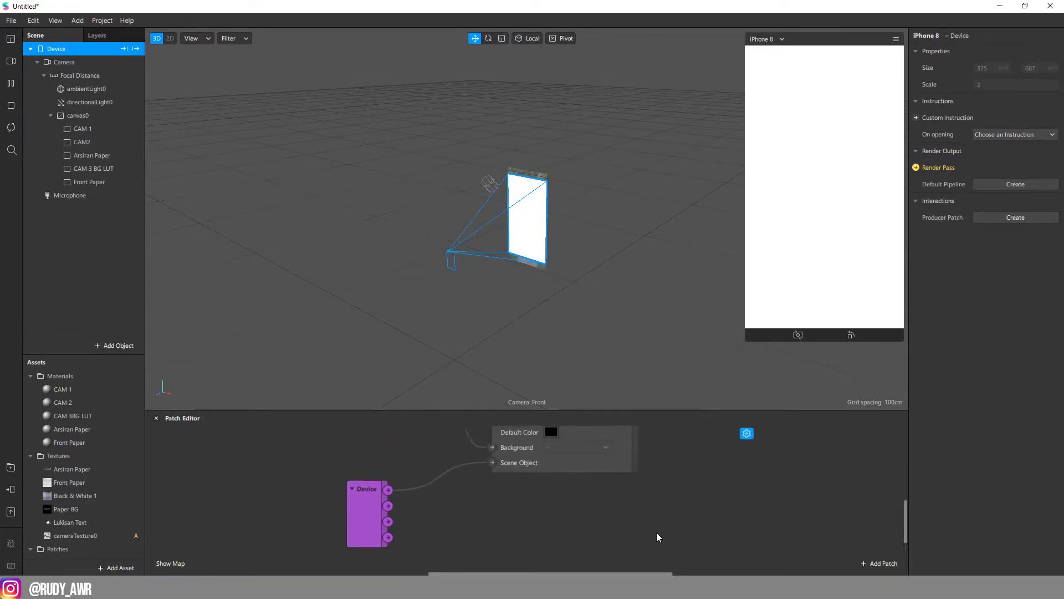
scroll(659, 532, "up", 3)
scroll(651, 535, "down", 2, "ctrl")
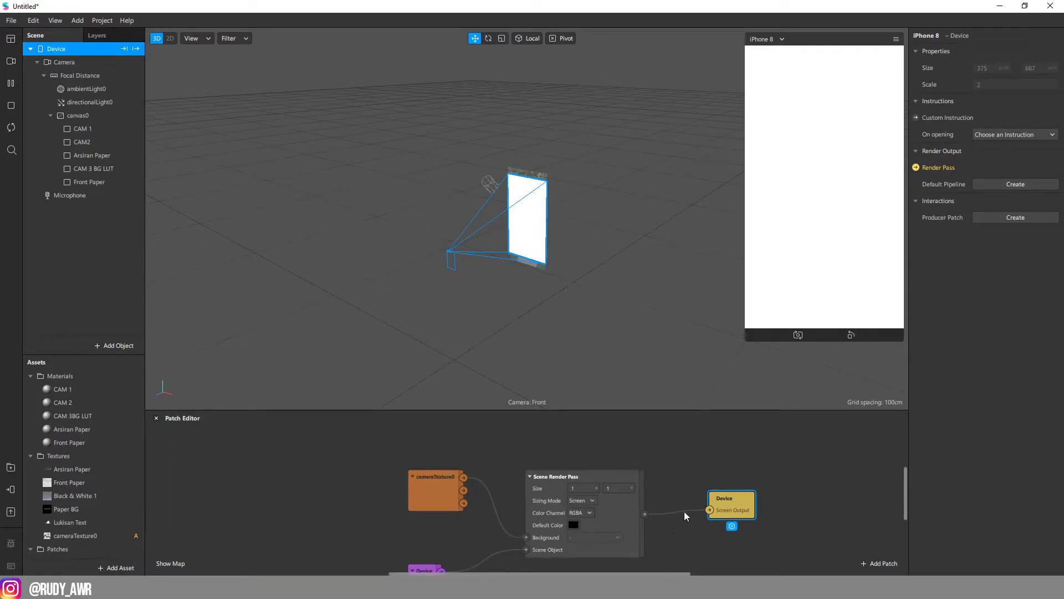
scroll(690, 477, "up", 2, "ctrl")
right_click(707, 446)
key("Escape")
scroll(665, 543, "down", 2)
scroll(572, 549, "down", 2, "ctrl")
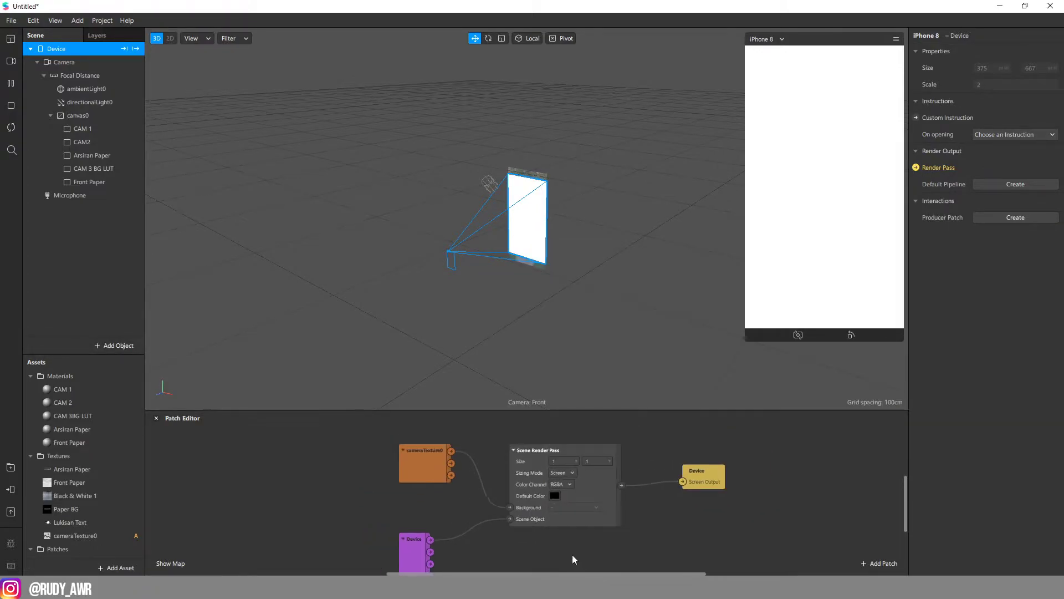
scroll(478, 555, "down", 2, "ctrl")
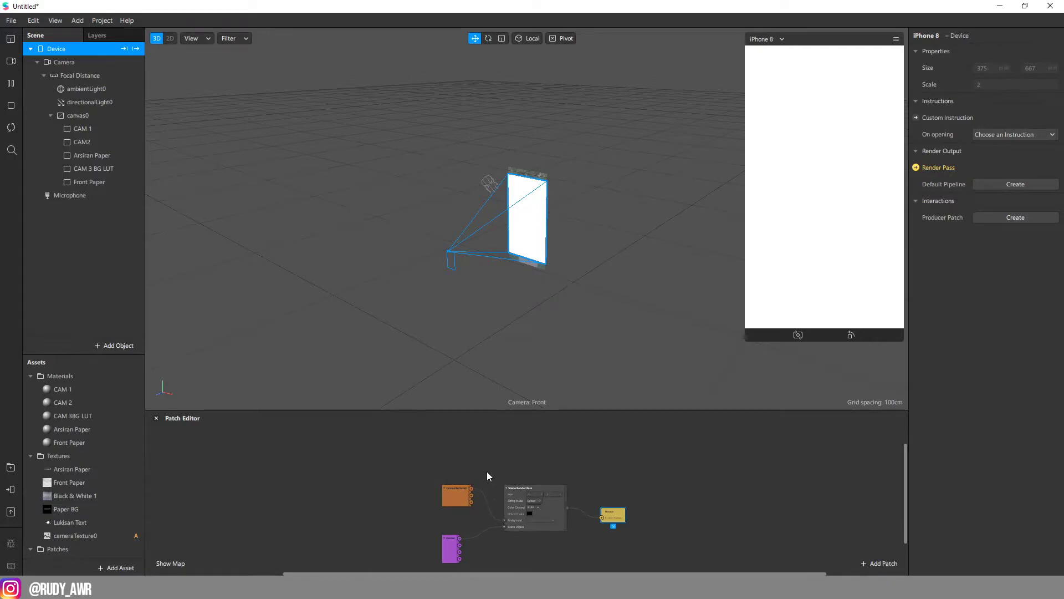
scroll(501, 518, "up", 2, "ctrl")
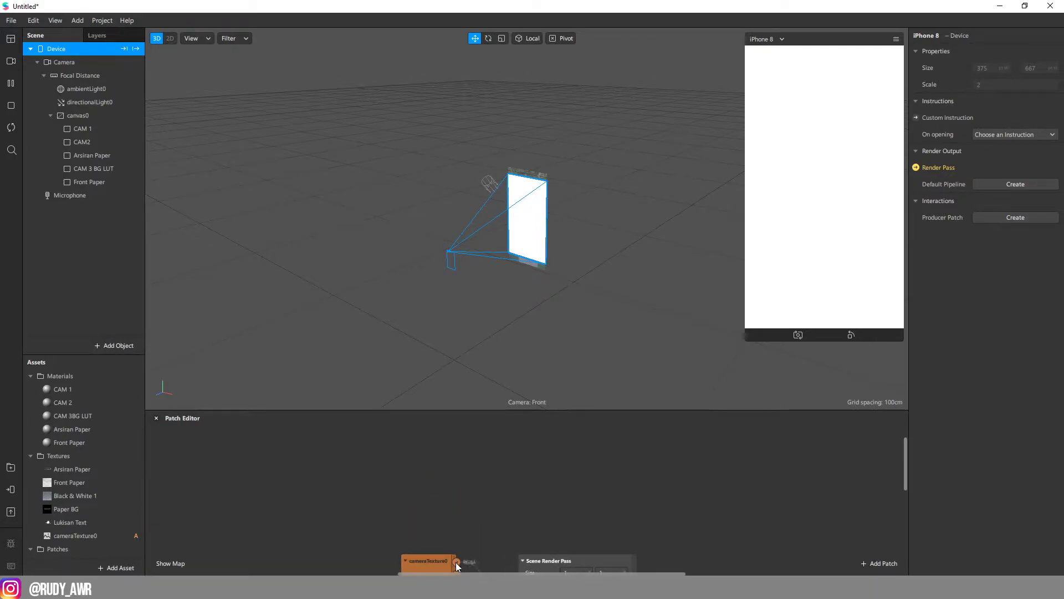
- Add a Sender patch to the patch graph
double_click(520, 471)
type("send")
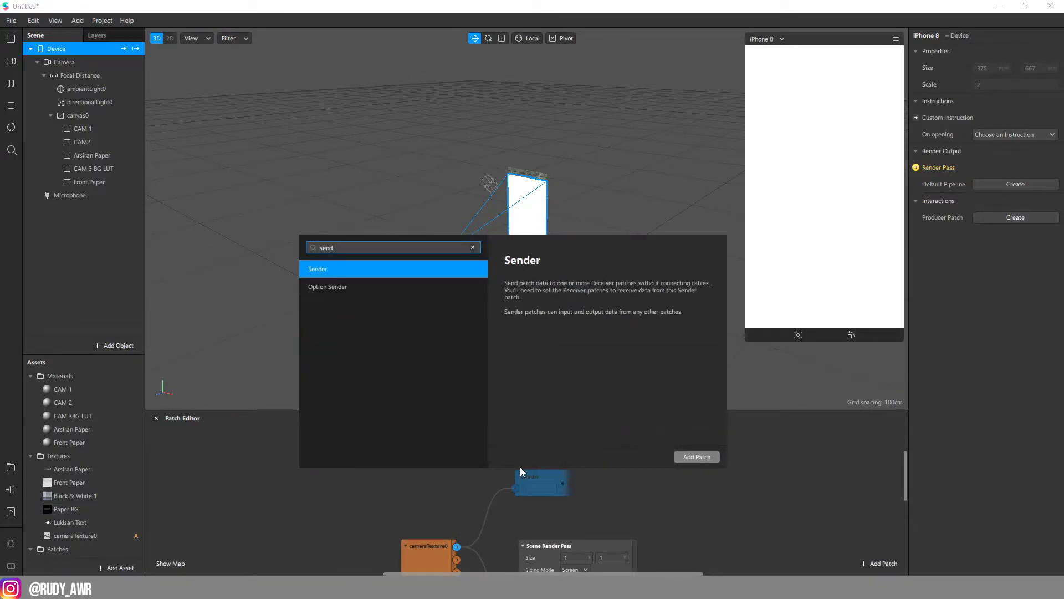
key("Return")
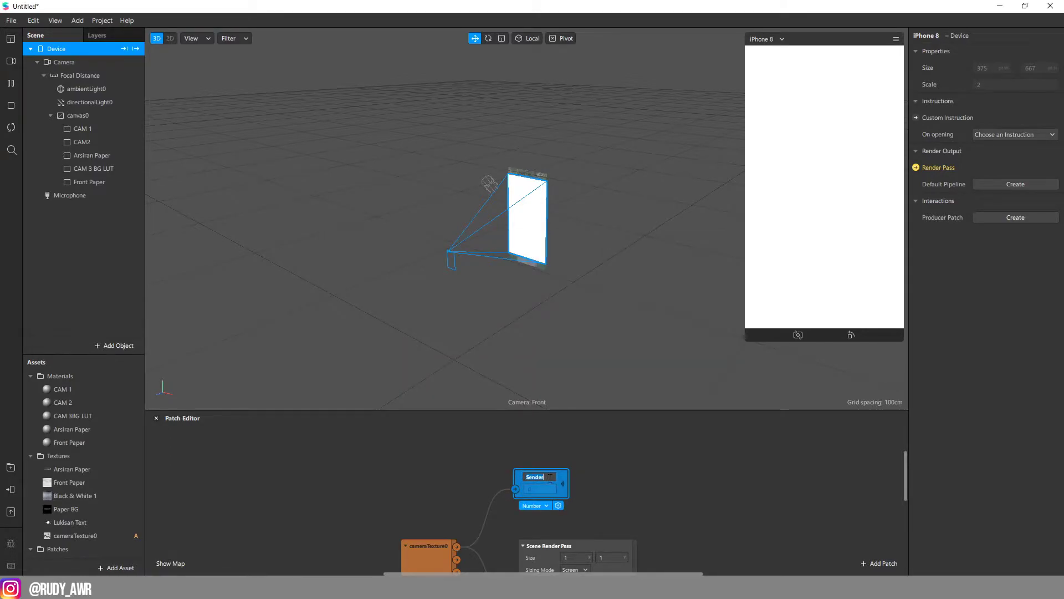
scroll(690, 531, "right", 2)
scroll(670, 540, "left", 3)
scroll(670, 540, "down", 3)
- Create a patch for the CAM 1 rectangle in the graph
left_click(105, 130)
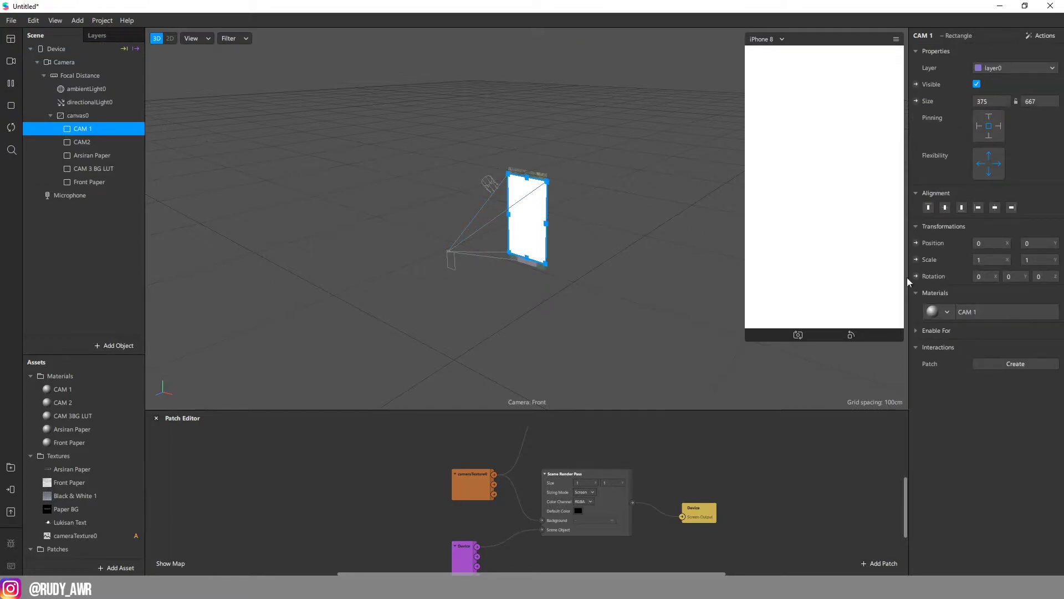
left_click(1015, 364)
left_click(1027, 394)
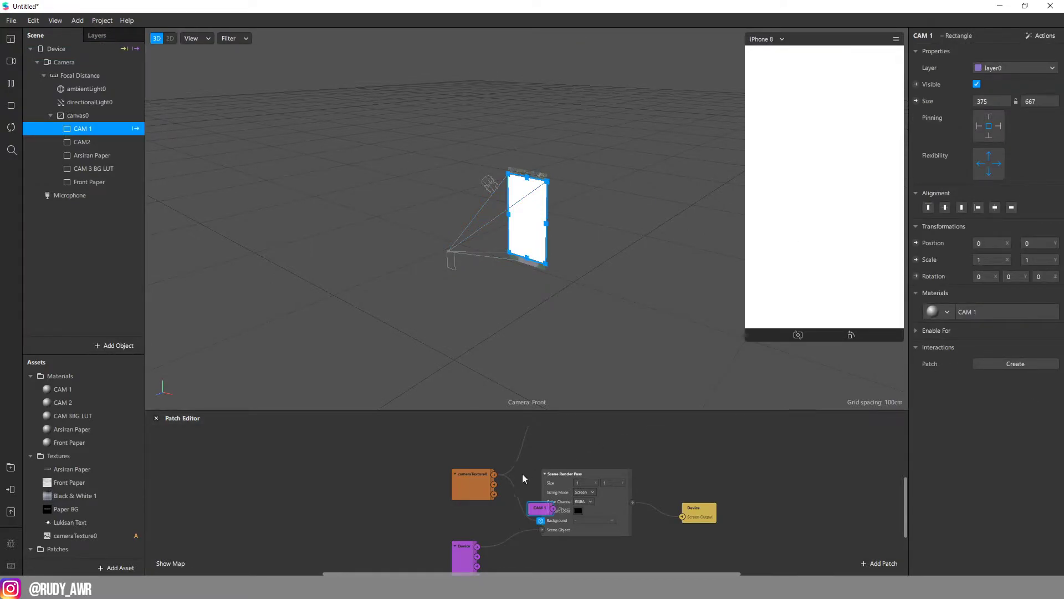
scroll(665, 433, "up", 1)
scroll(738, 483, "up", 2)
scroll(749, 499, "up", 2)
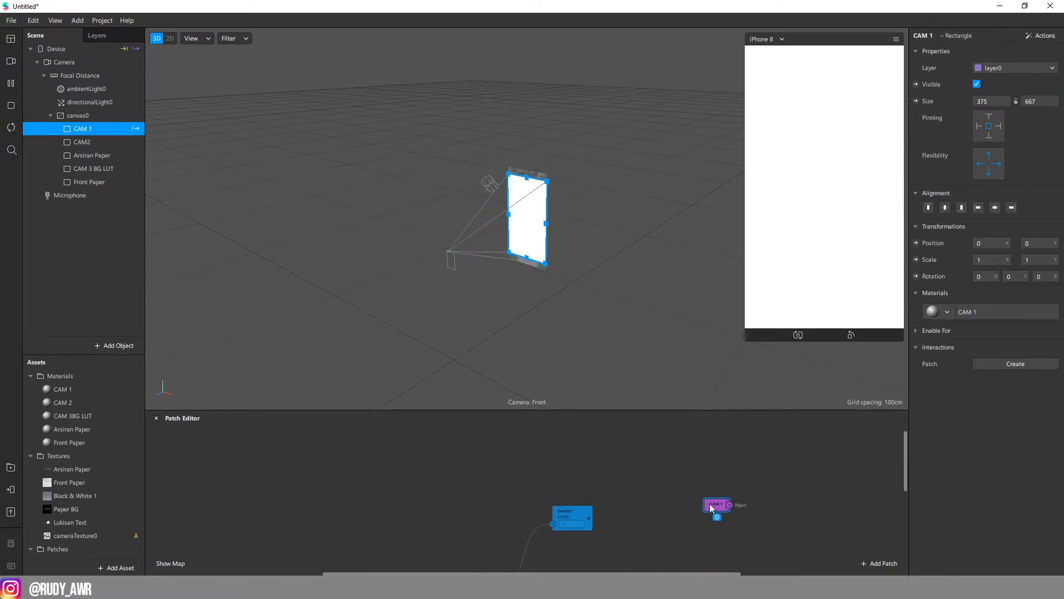
- Add an Object Tap patch followed by a wired Switch patch
double_click(702, 522)
type("object")
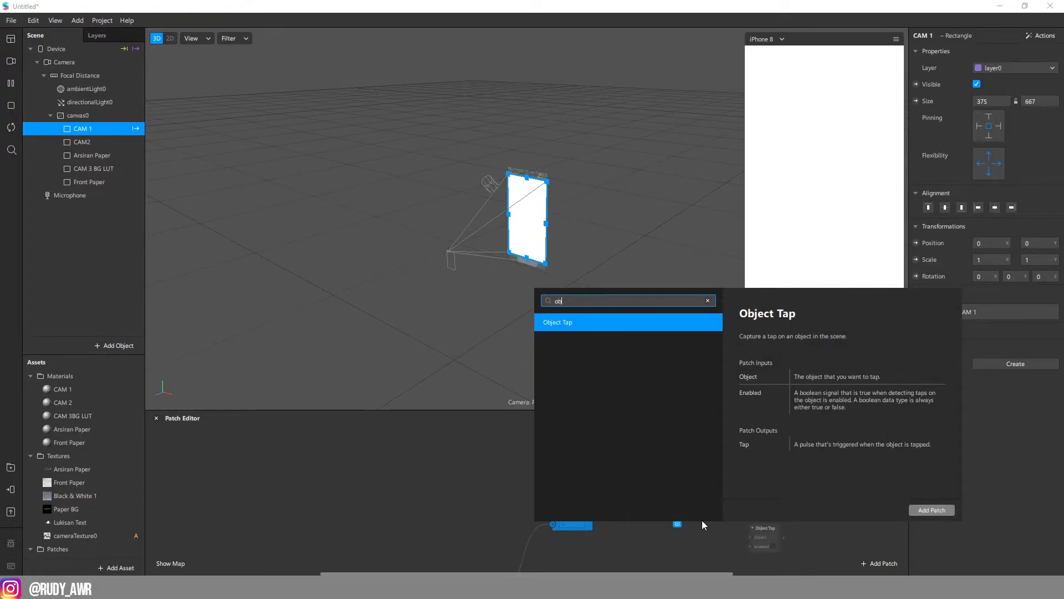
key("Return")
mouse_move(770, 540)
left_mouse_down()
mouse_move(726, 503)
mouse_move(765, 522)
mouse_move(839, 516)
left_mouse_up()
type("swi")
key("Return")
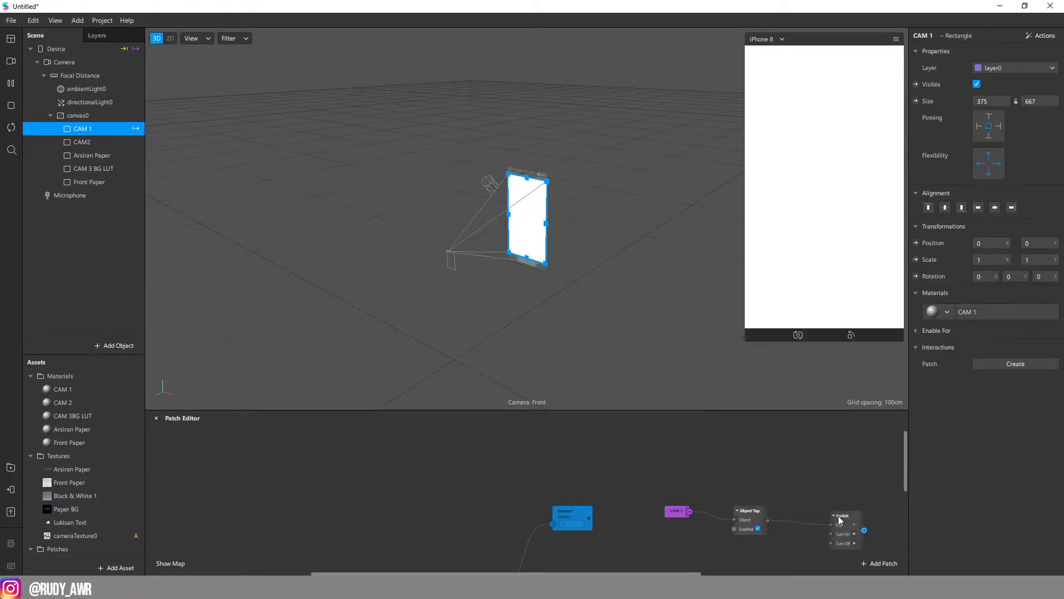
scroll(738, 568, "right", 3)
scroll(669, 528, "right", 2)
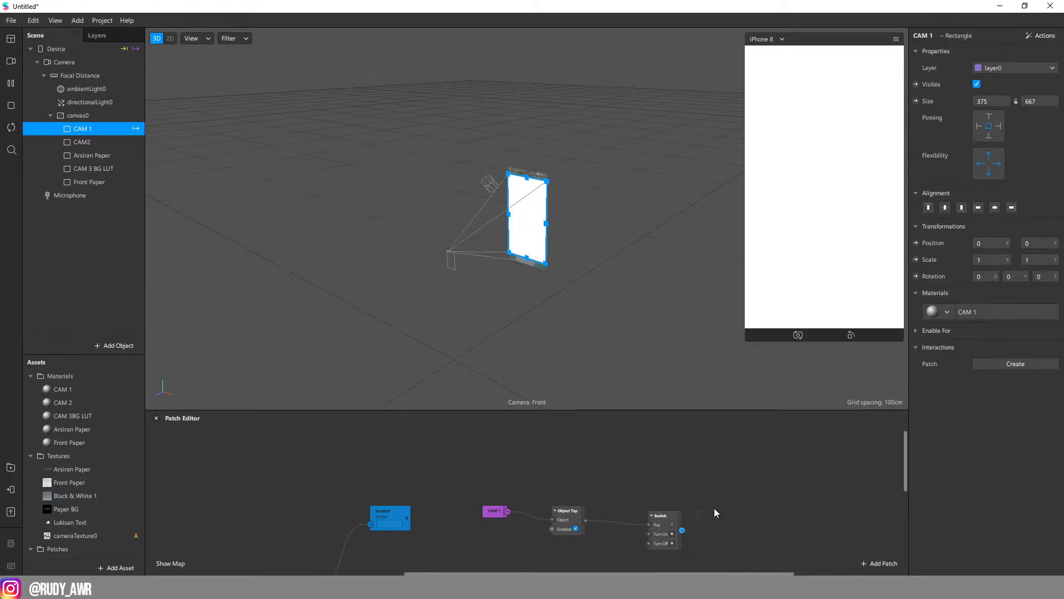
- Wire a Mix patch from Switch, then a Shader Render Pass from Mix
left_click_drag(682, 530, 710, 513)
type("mix")
key("Return")
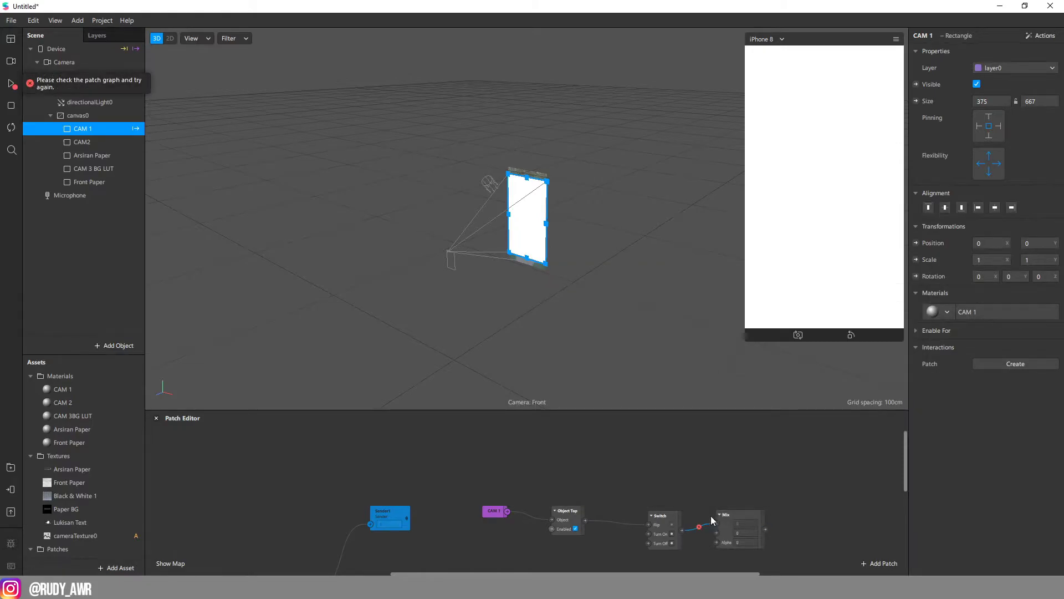
scroll(715, 540, "up", 3, "ctrl")
left_click_drag(678, 490, 748, 447)
type("shad")
key("Down")
key("Return")
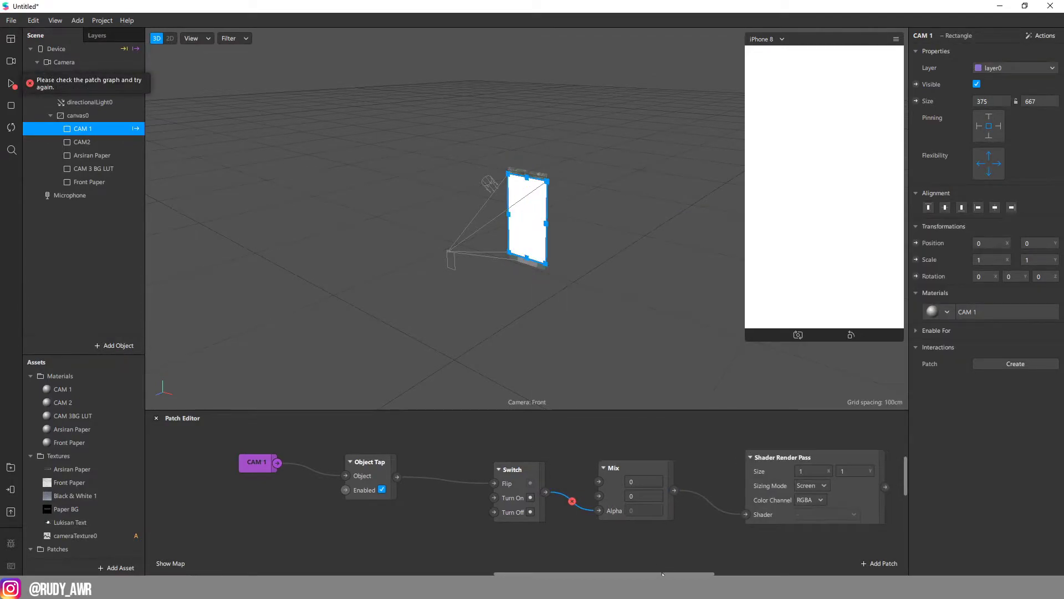
- Add a Delay Frame patch wired from the Shader Render Pass output
scroll(500, 483, "right", 5)
left_click_drag(543, 453, 566, 448)
type("delay")
key("Down")
key("Down")
key("Return")
scroll(565, 444, "down", 3)
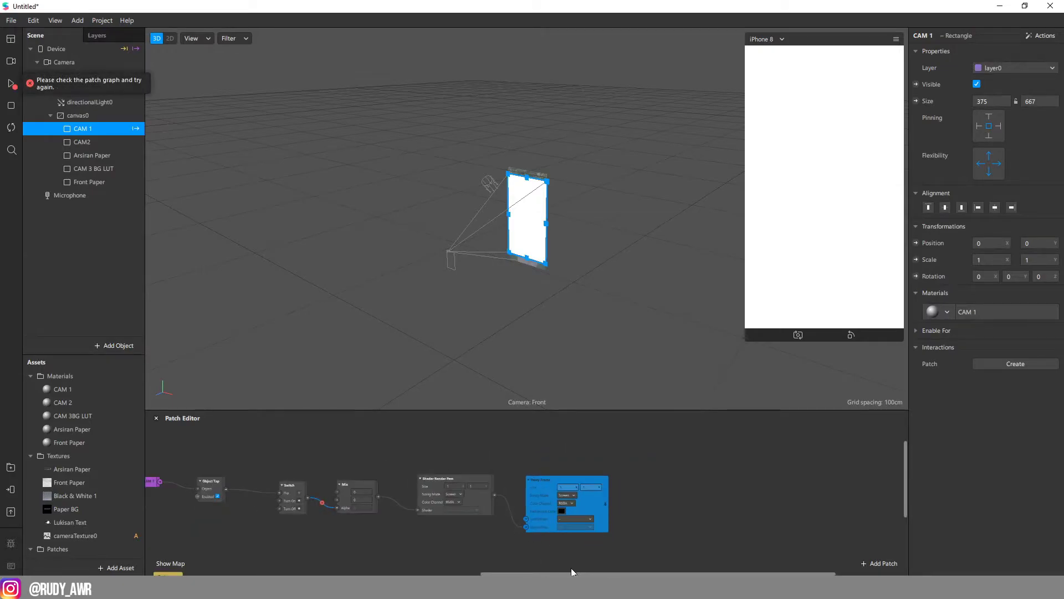
left_click_drag(571, 572, 438, 572)
- Rename the Delay Frame patch, confirming the name Delay Frame1
scroll(439, 477, "up", 1)
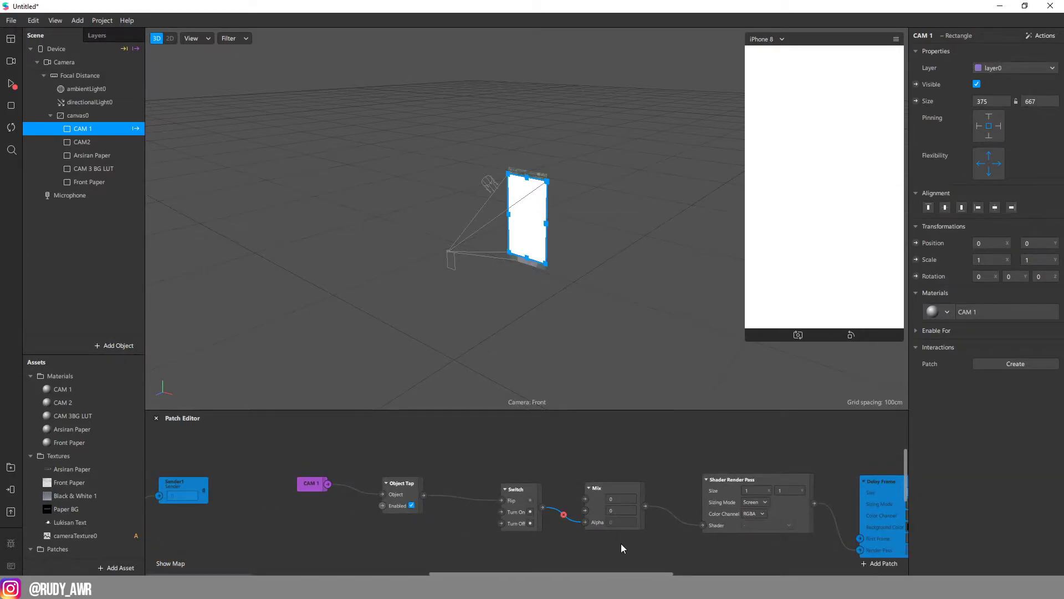
scroll(622, 544, "up", 2)
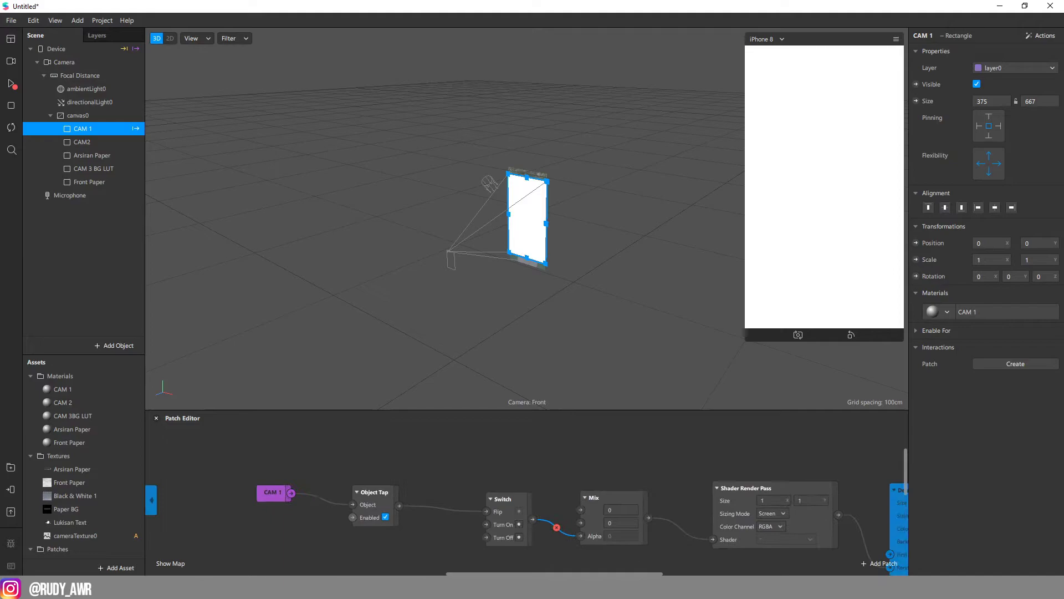
double_click(625, 488)
key("Return")
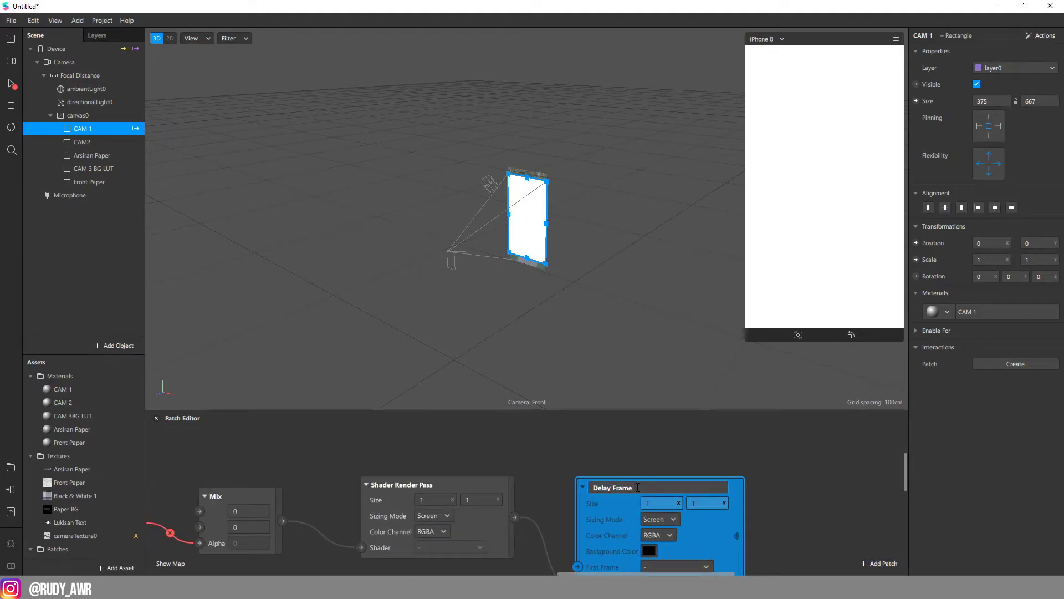
scroll(511, 493, "left", 5)
scroll(511, 494, "down", 2)
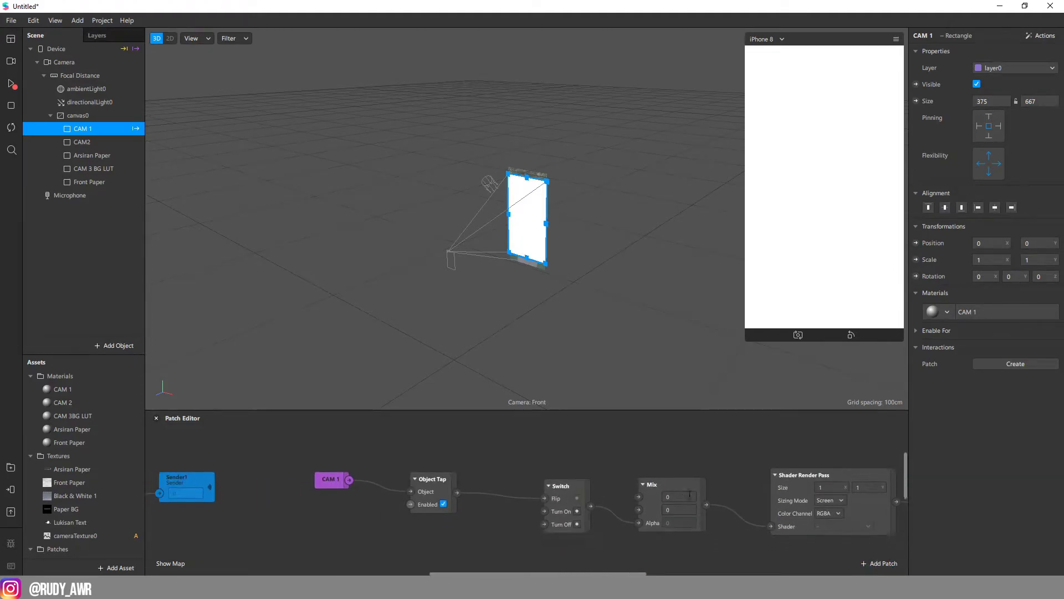
scroll(607, 484, "up", 2)
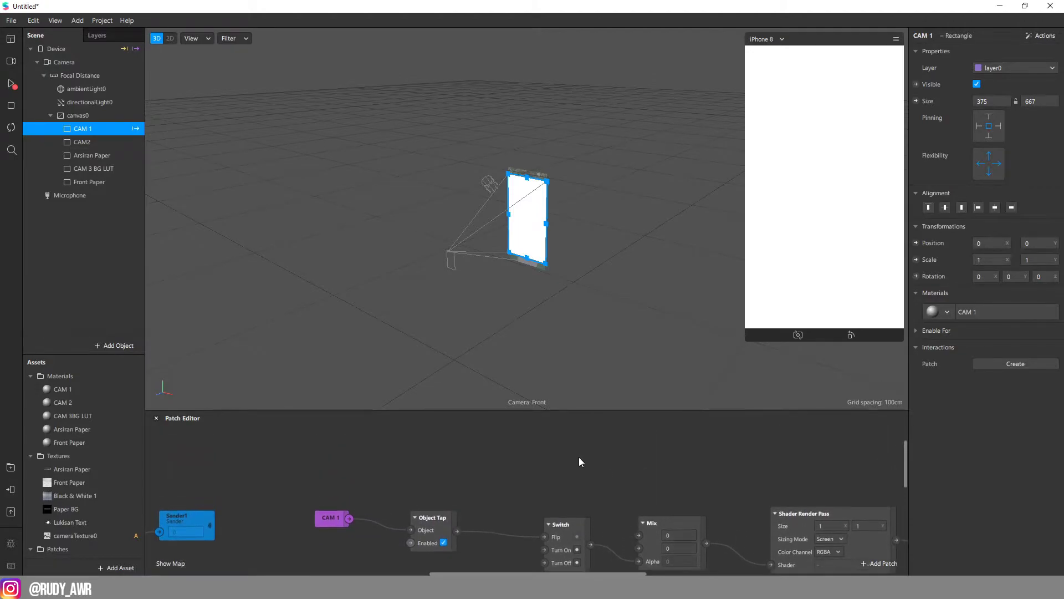
- Add a Receiver patch to the graph via patch search
right_click(579, 457)
type("rece")
left_click(767, 460)
right_click(600, 443)
type("\\")
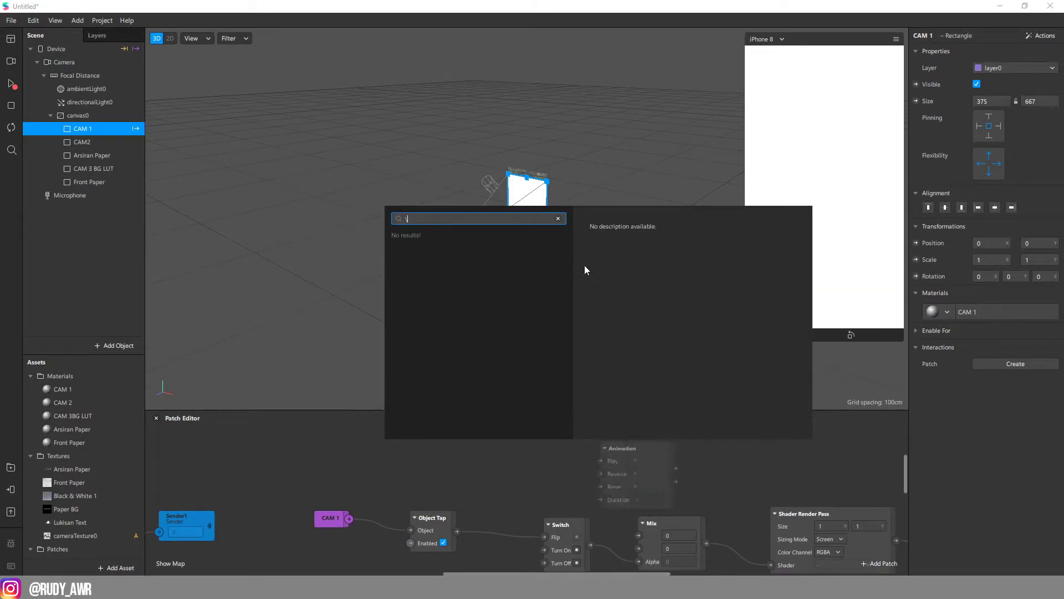
key("BackSpace")
type("rece")
left_click(782, 426)
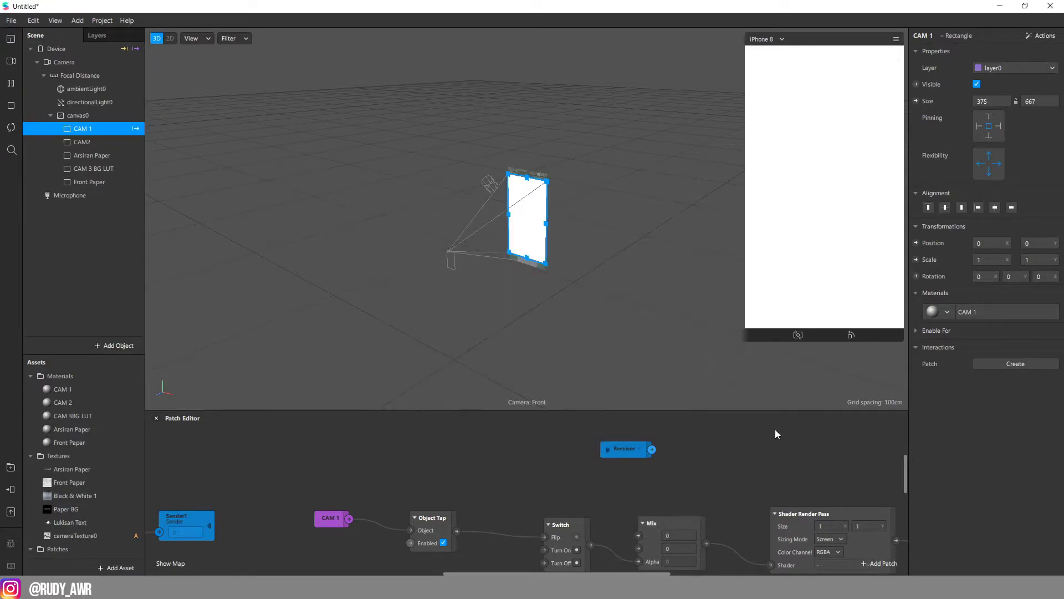
- Duplicate the Receiver, set the two to Sender1 and Delay Frame1, and place one beside Switch
key("ctrl+d")
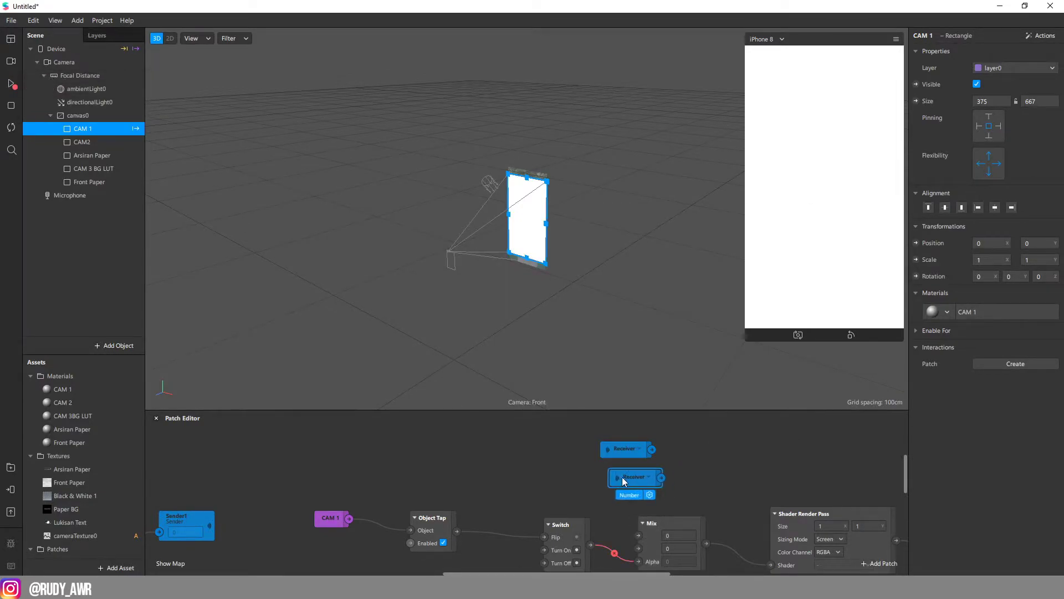
left_click(639, 449)
left_click(689, 474)
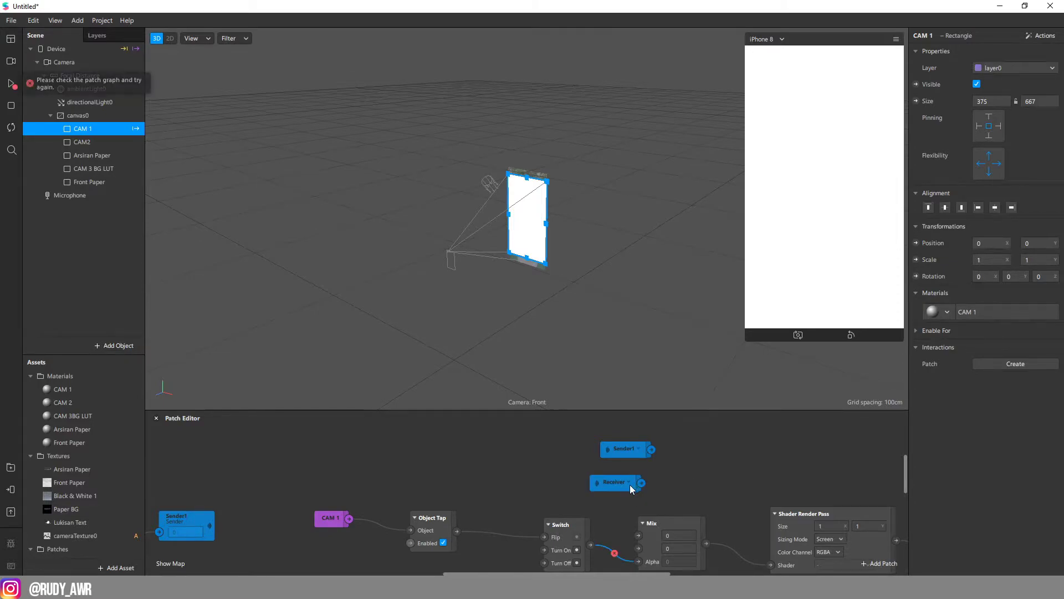
left_click(630, 483)
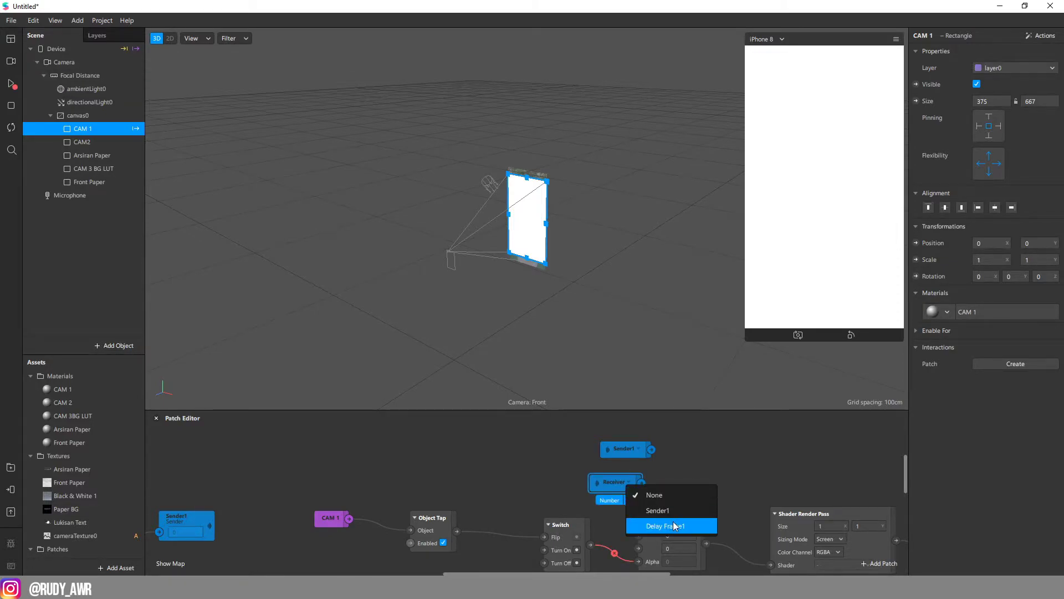
left_click(673, 521)
mouse_move(628, 482)
left_mouse_down()
mouse_move(532, 482)
mouse_move(594, 503)
left_mouse_up()
scroll(633, 517, "down", 3)
scroll(653, 508, "down", 2)
scroll(655, 512, "up", 2)
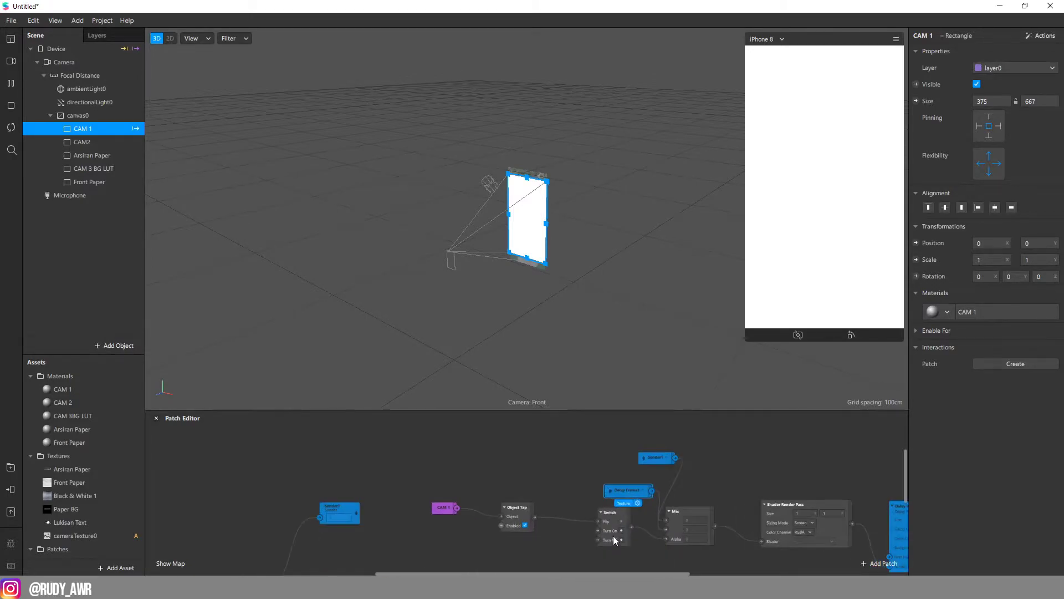
- Create a CAM 1 texture patch and feed the Shader Render Pass output into it
scroll(637, 533, "up", 2)
left_click(80, 389)
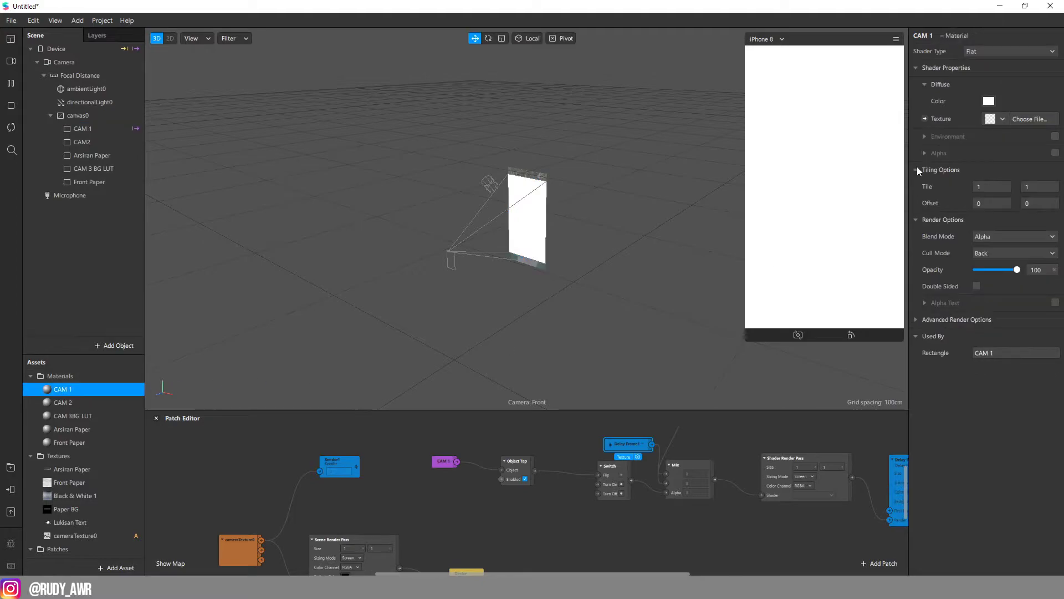
left_click(924, 118)
left_click_drag(555, 511, 680, 563)
scroll(687, 519, "up", 2)
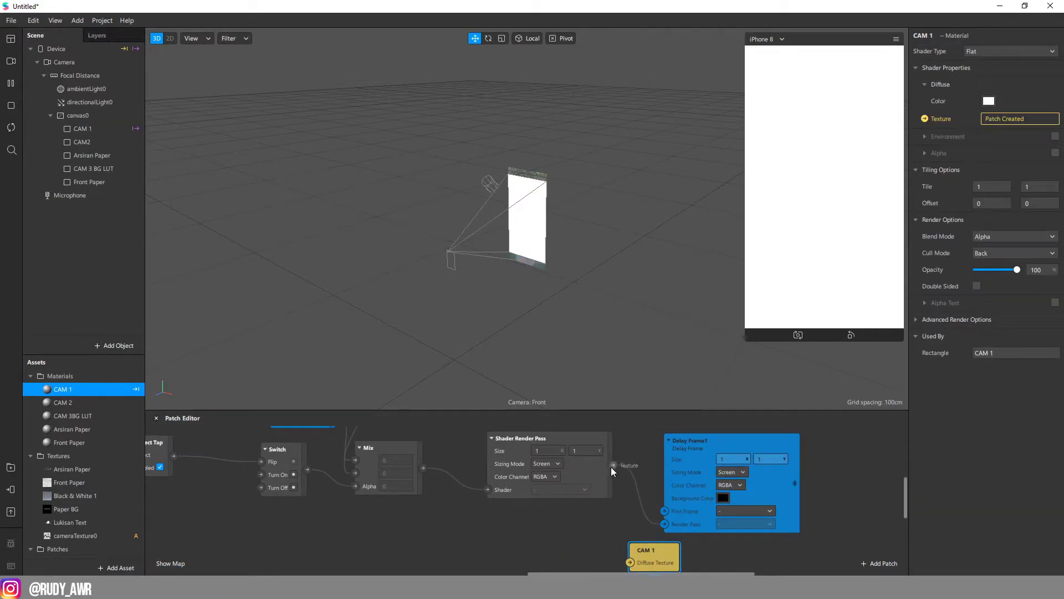
left_click_drag(613, 466, 630, 562)
- Connect cameraTexture0 into Delay Frame's first-frame input
scroll(634, 541, "down", 2)
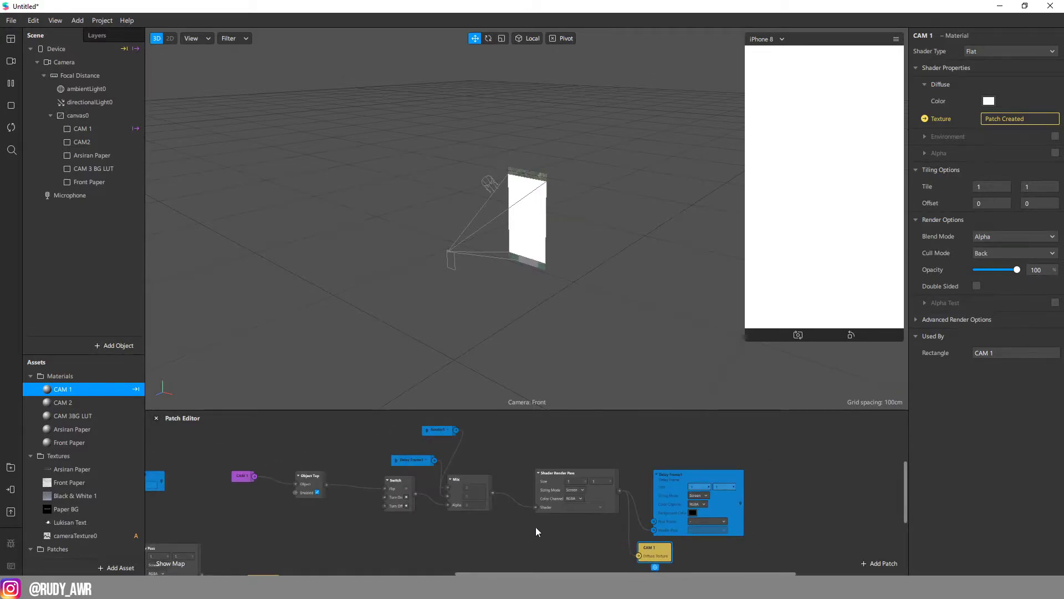
scroll(505, 557, "left", 4)
scroll(513, 565, "down", 2)
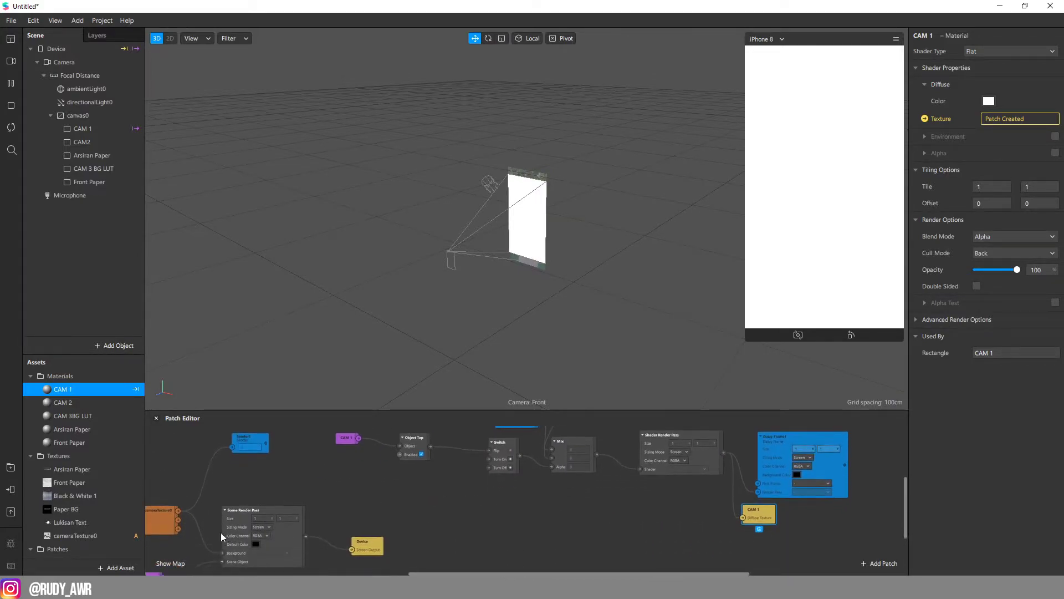
left_click_drag(178, 509, 758, 488)
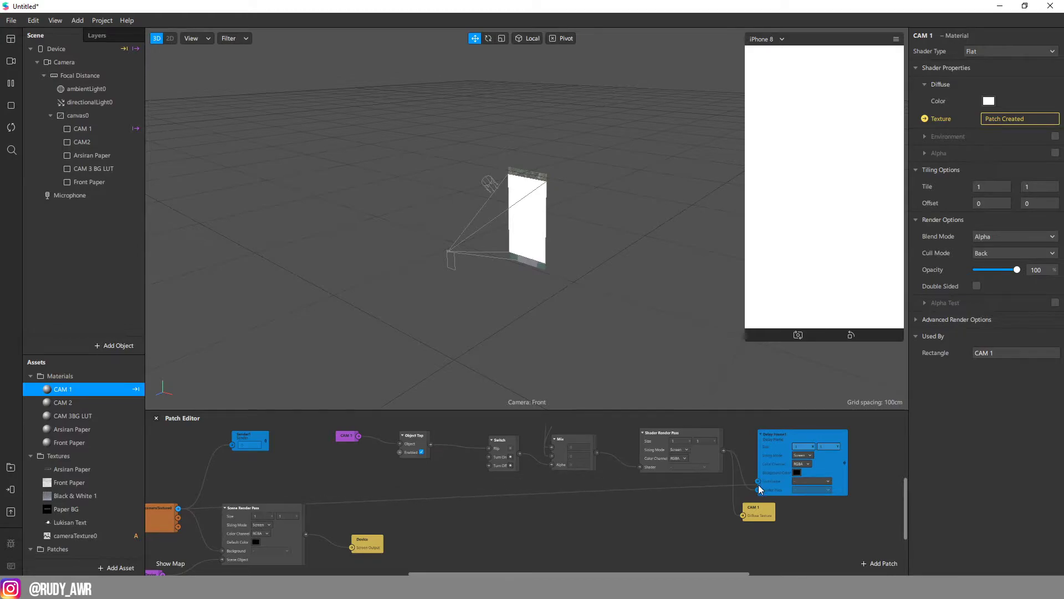
scroll(771, 486, "right", 2)
scroll(701, 491, "right", 1)
scroll(429, 516, "right", 2)
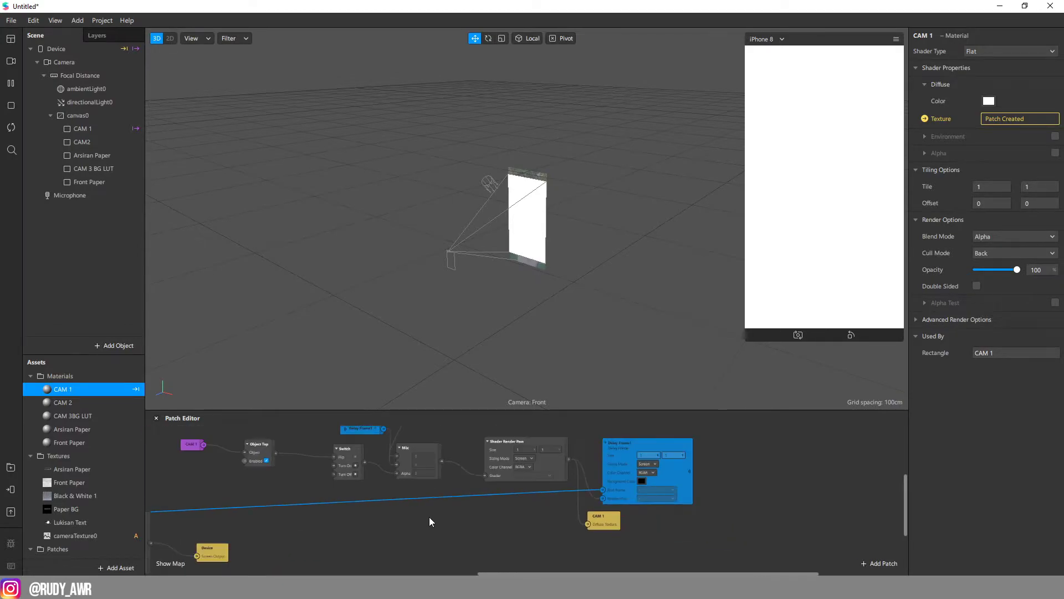
scroll(263, 478, "down", 1)
scroll(263, 478, "down", 3)
scroll(296, 478, "up", 4)
- Box-select Object Tap, Switch, Mix and Shader Render Pass and duplicate them
scroll(296, 480, "up", 3)
scroll(296, 480, "down", 2)
scroll(441, 528, "down", 2)
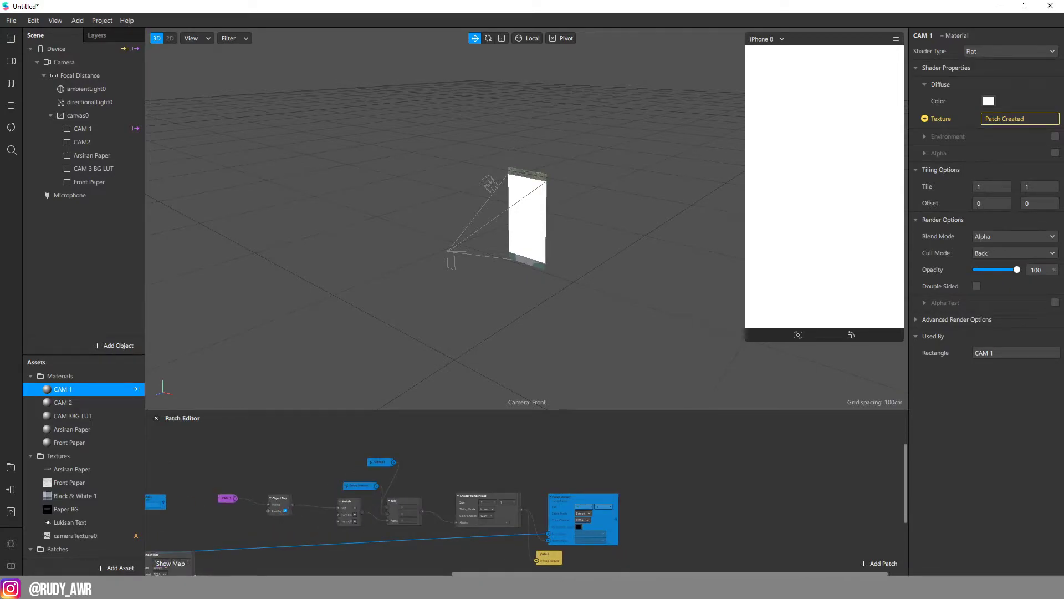
scroll(493, 542, "up", 2)
scroll(388, 537, "up", 2)
left_click_drag(311, 535, 722, 484)
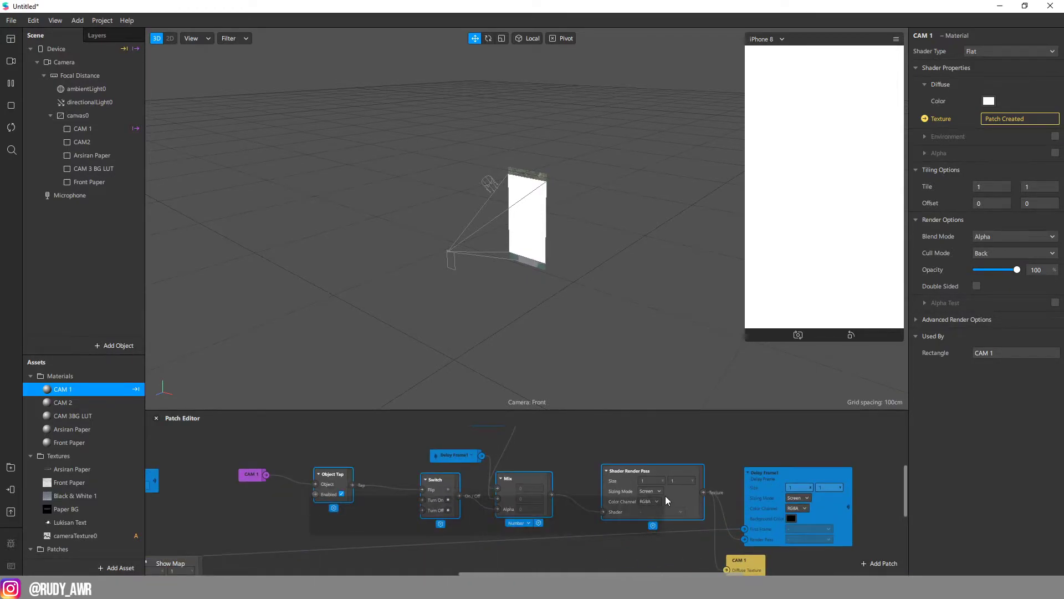
key("ctrl+d")
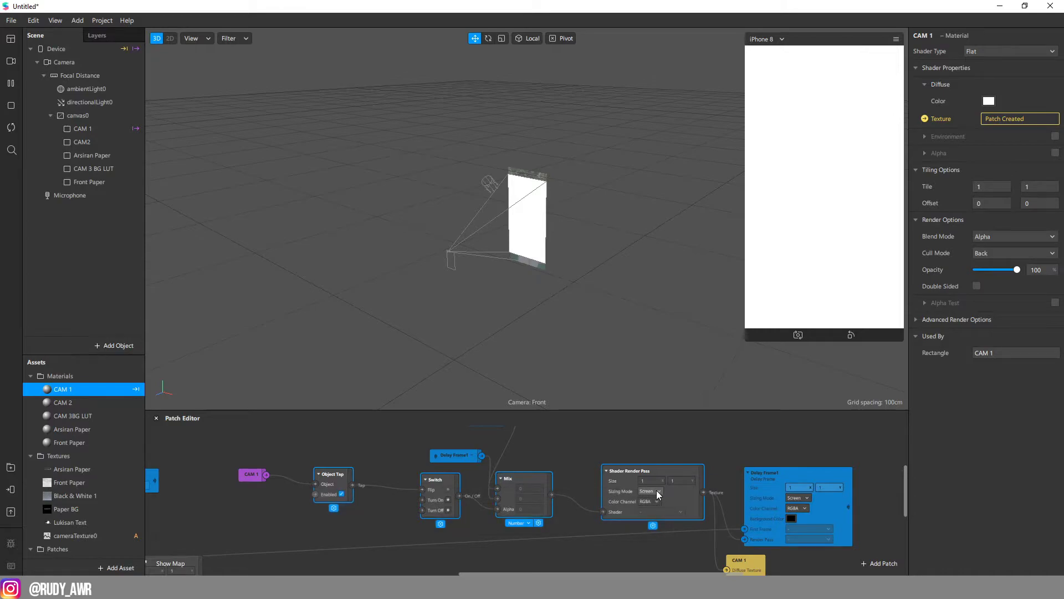
- Move the copied patch chain below the originals
scroll(651, 491, "down", 2)
left_click_drag(641, 462, 596, 525)
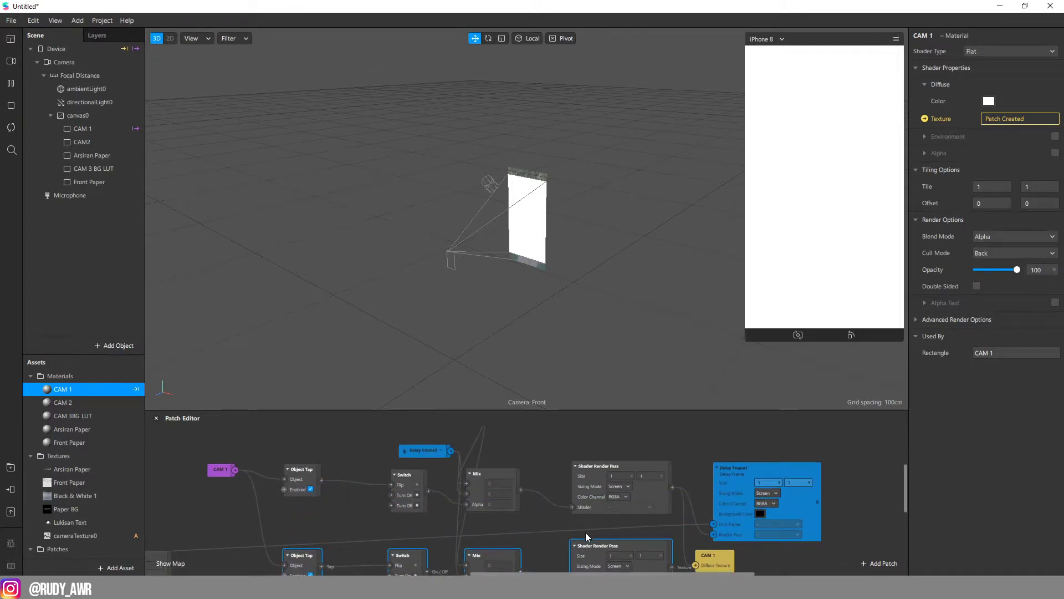
scroll(595, 524, "up", 2)
scroll(590, 528, "down", 2)
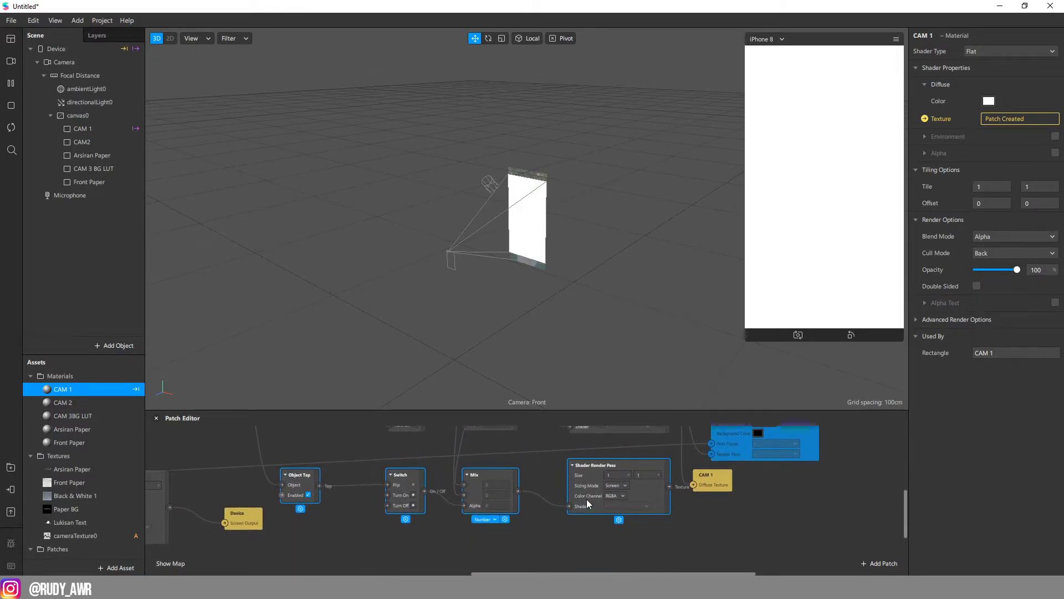
scroll(586, 499, "down", 2)
left_click_drag(590, 448, 596, 508)
left_click(459, 503)
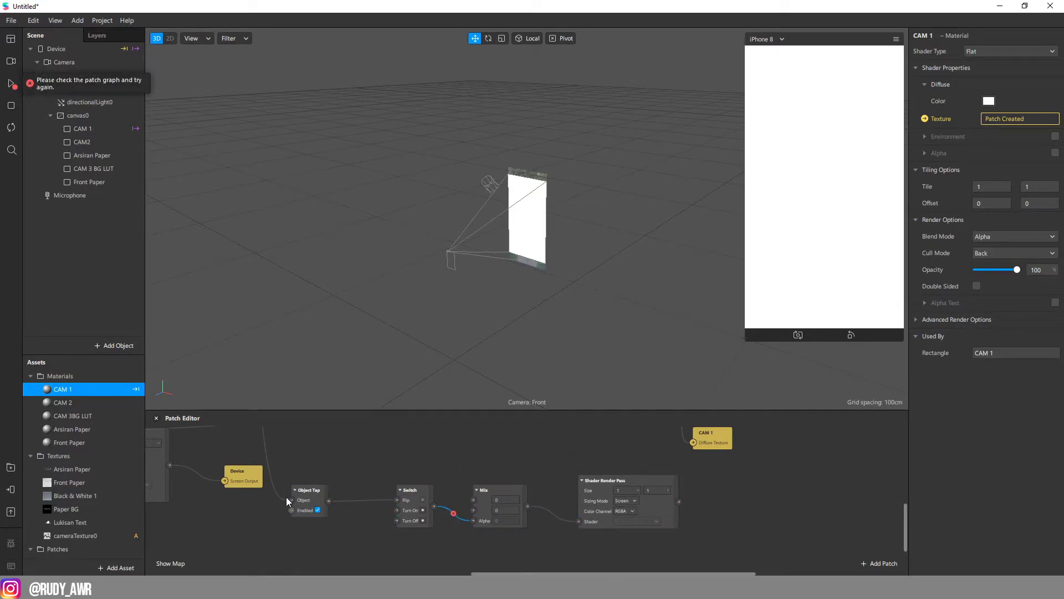
left_click_drag(308, 501, 318, 501)
- Create a CAM2 patch and place it beside the copied Object Tap
left_click(105, 142)
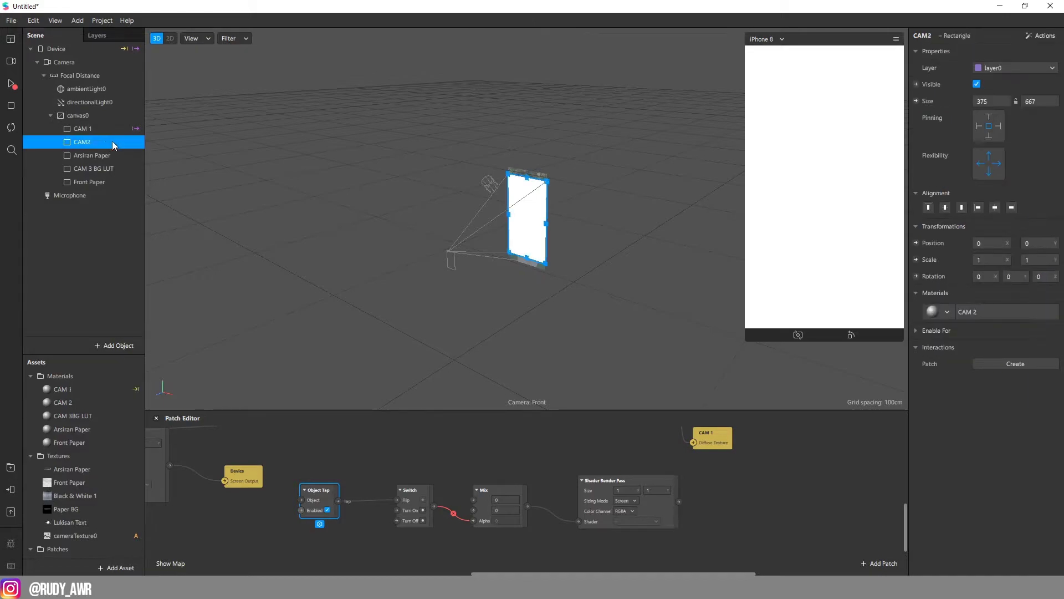
left_click(988, 367)
left_click(1009, 392)
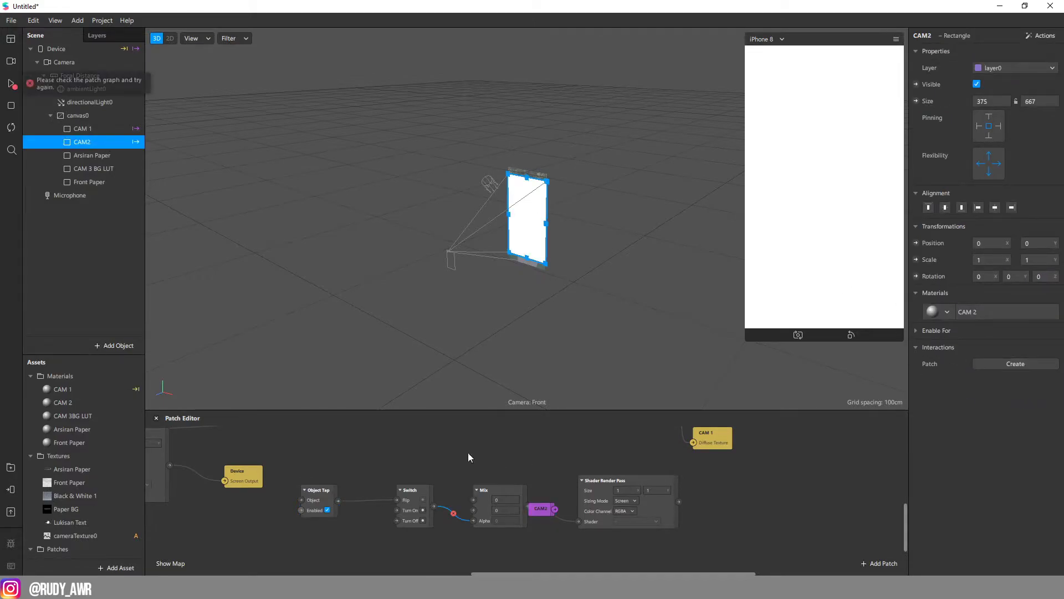
left_click_drag(539, 521, 247, 533)
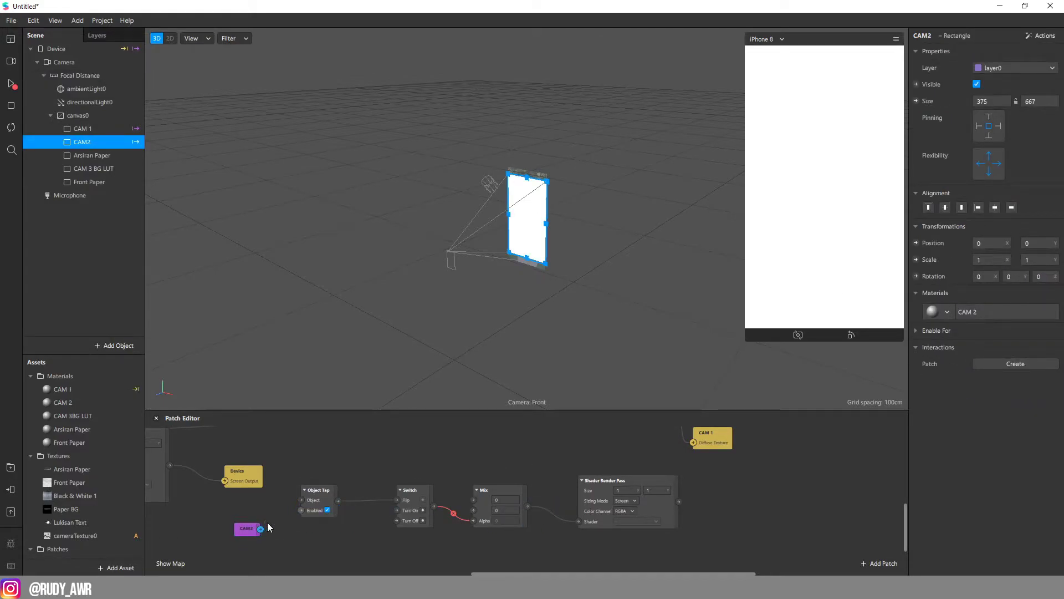
left_click_drag(467, 563, 350, 567)
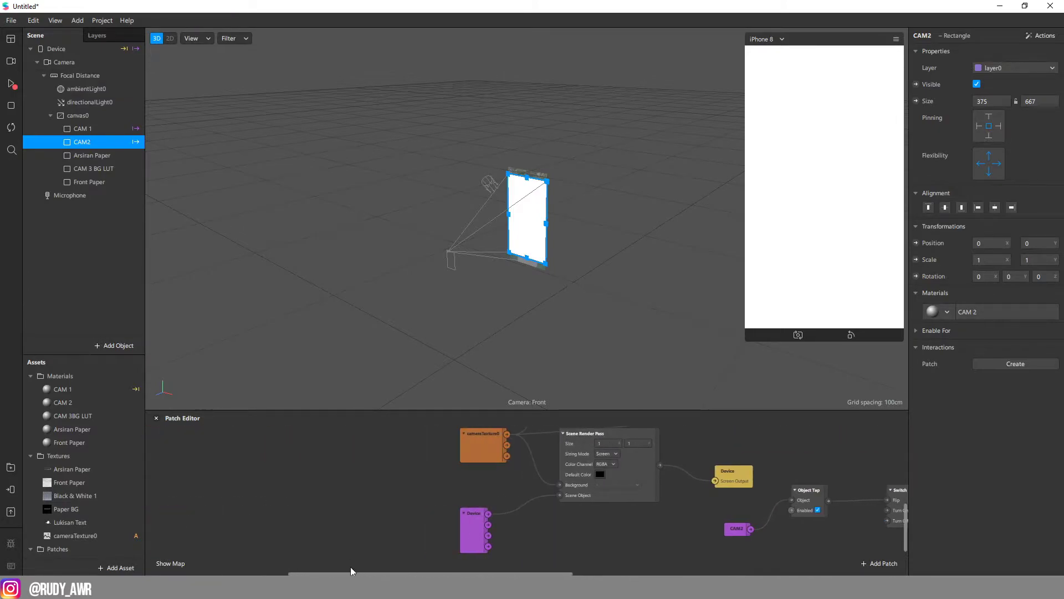
scroll(428, 519, "up", 2)
scroll(428, 518, "up", 2)
- Rename the copied sender patch to Sender2
double_click(517, 442)
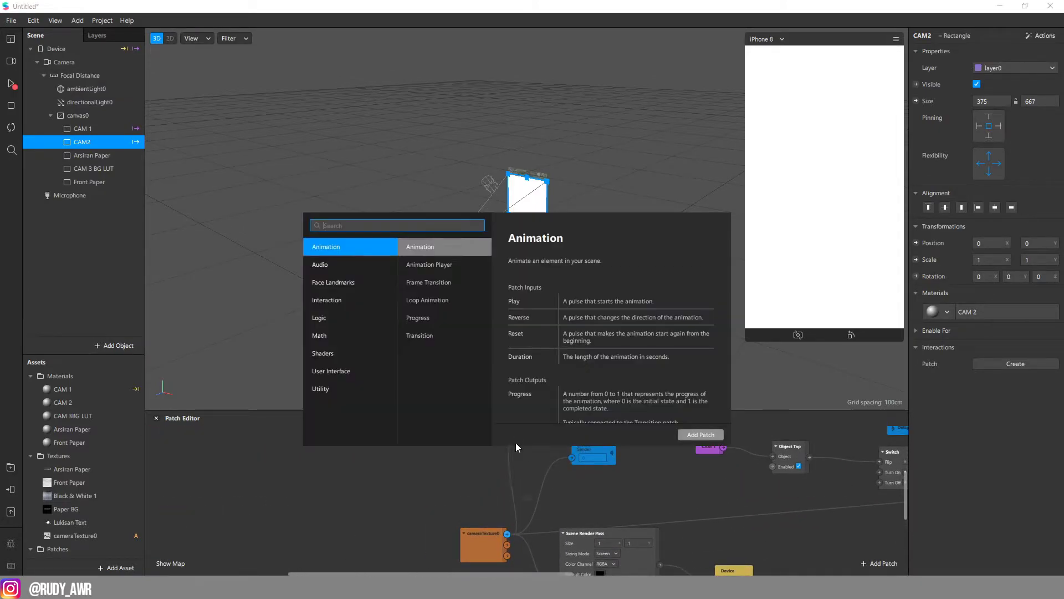
type("sender")
key("Escape")
scroll(534, 456, "up", 3)
double_click(549, 454)
left_click(553, 455)
type("2")
key("Return")
- Set both Sender1 and Sender2 data types to Texture
scroll(621, 487, "down", 3)
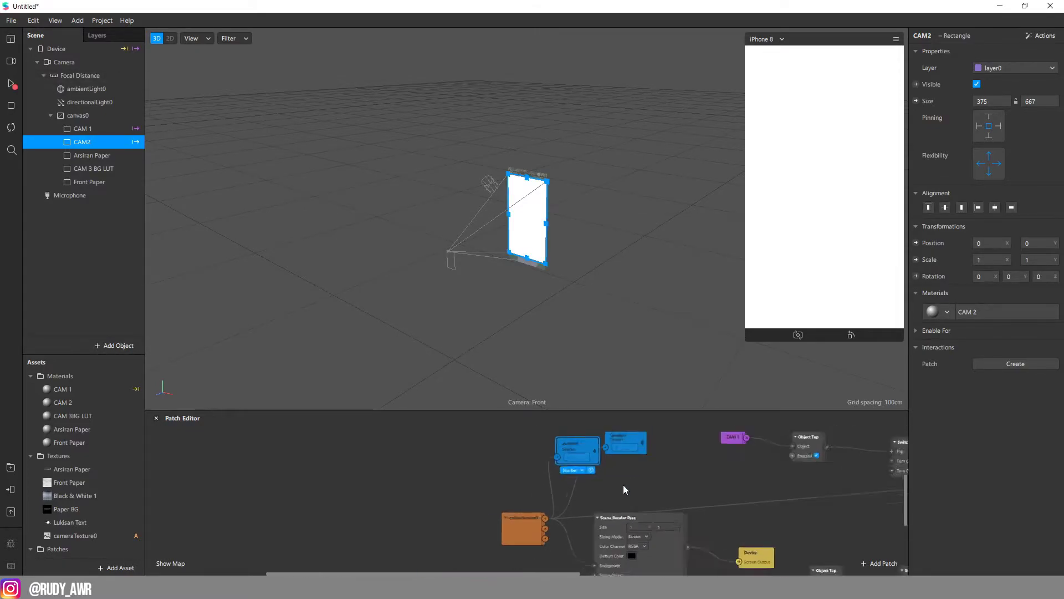
scroll(628, 468, "up", 2)
left_click(635, 445)
left_click(627, 472)
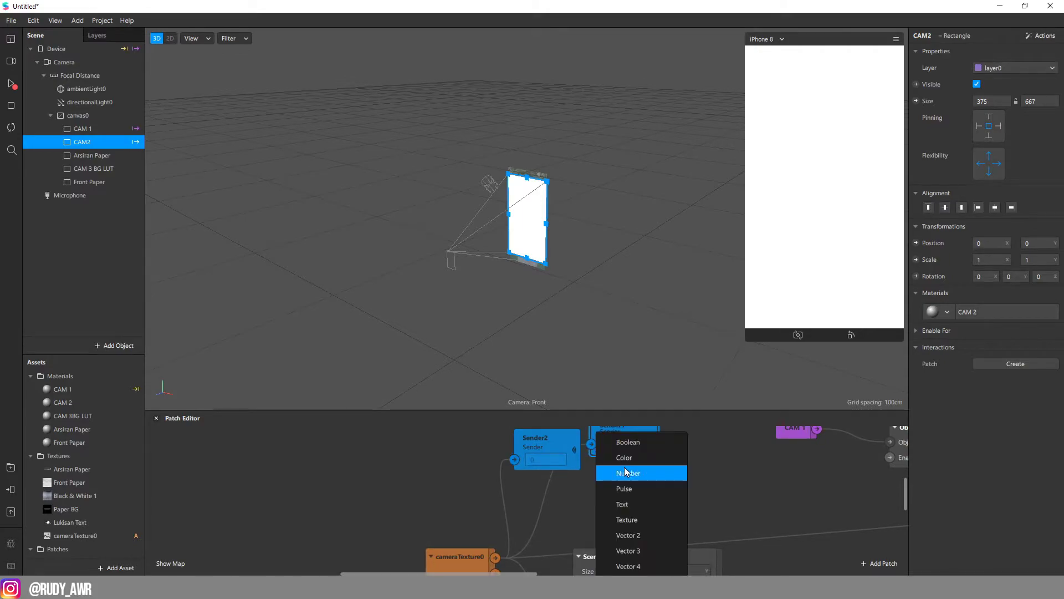
left_click(642, 522)
left_click(564, 469)
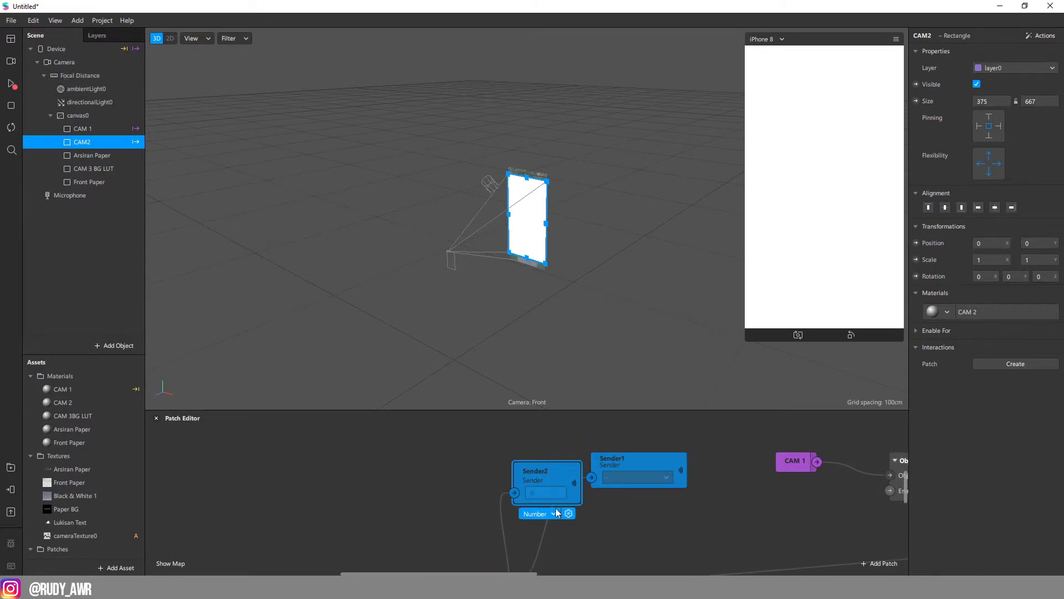
left_click(555, 511)
left_click(560, 517)
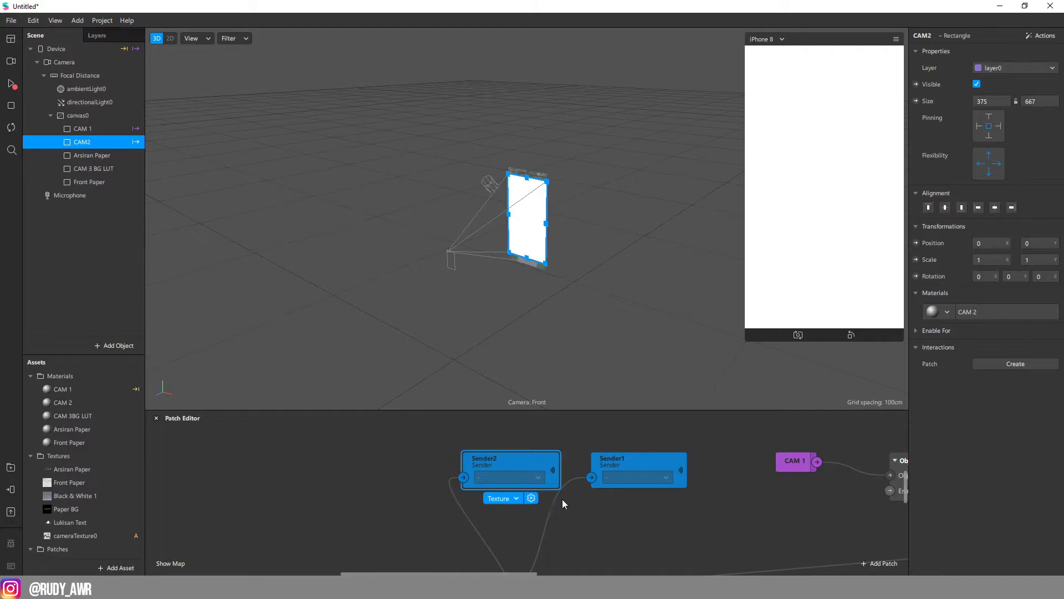
scroll(571, 509, "down", 3)
scroll(626, 564, "down", 2)
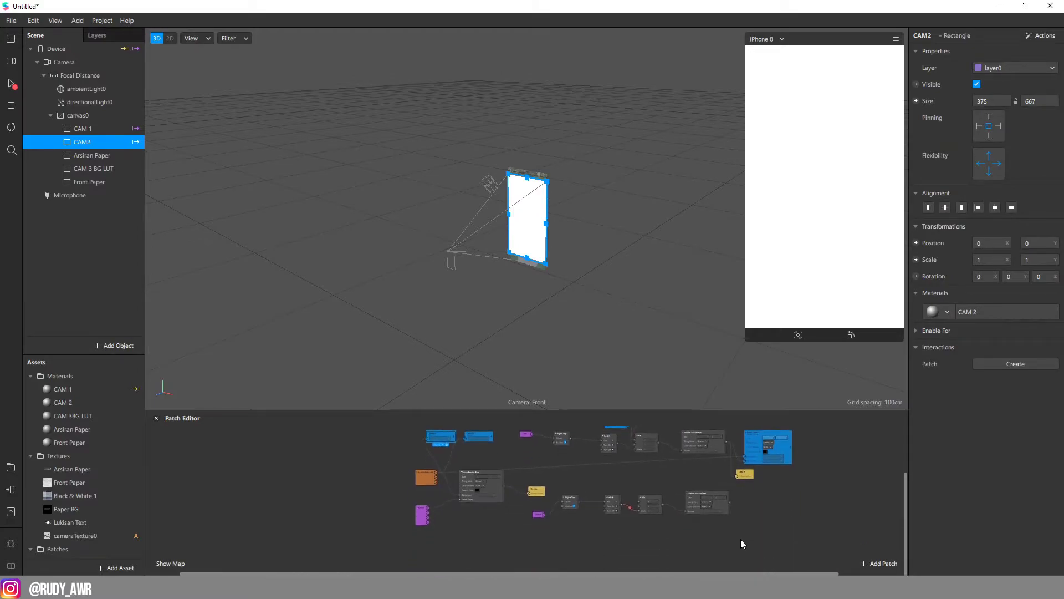
scroll(754, 522, "up", 2)
scroll(532, 472, "up", 1)
scroll(613, 495, "up", 1)
scroll(679, 487, "up", 1)
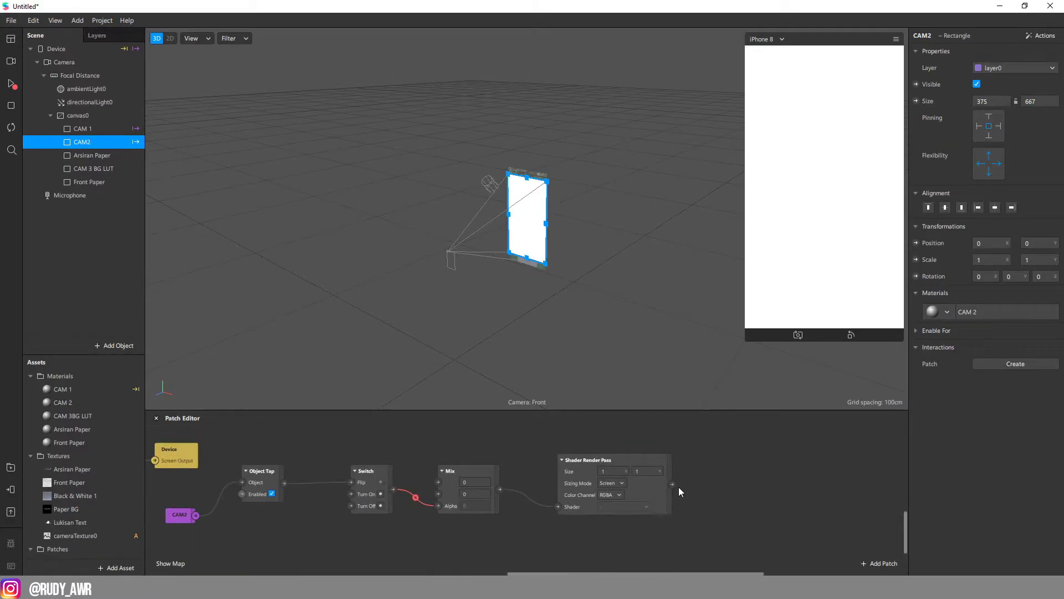
scroll(670, 484, "down", 1)
- Add a Delay Frame patch after the CAM2 shader pass output and name it Delay Frame2
left_click_drag(671, 484, 743, 472)
type("dela")
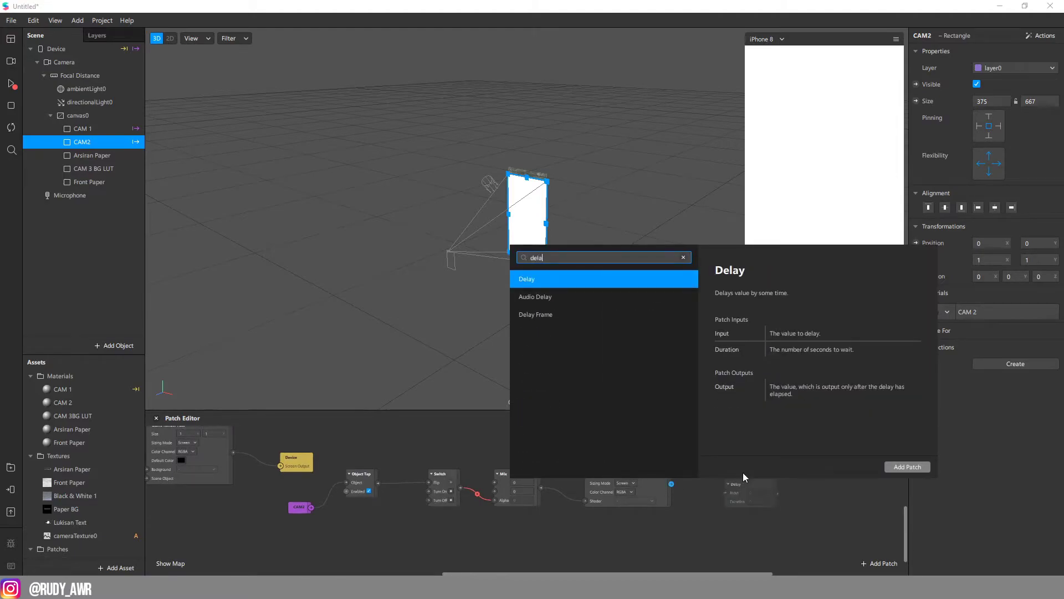
key("Down")
key("Down")
key("Return")
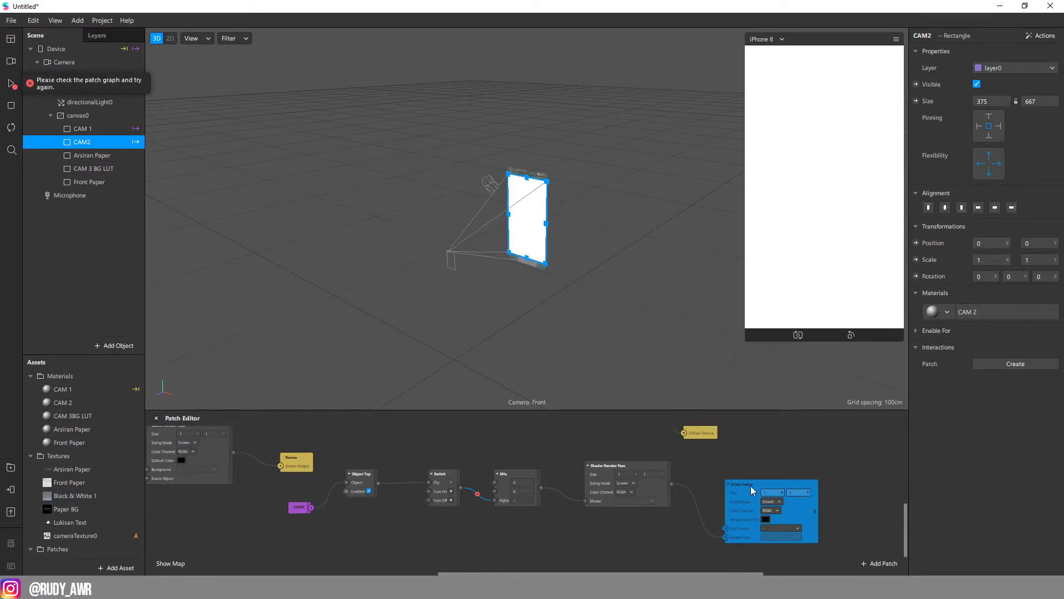
scroll(752, 483, "up", 2)
double_click(747, 483)
type("2")
key("Return")
scroll(719, 487, "down", 2)
scroll(390, 448, "down", 1)
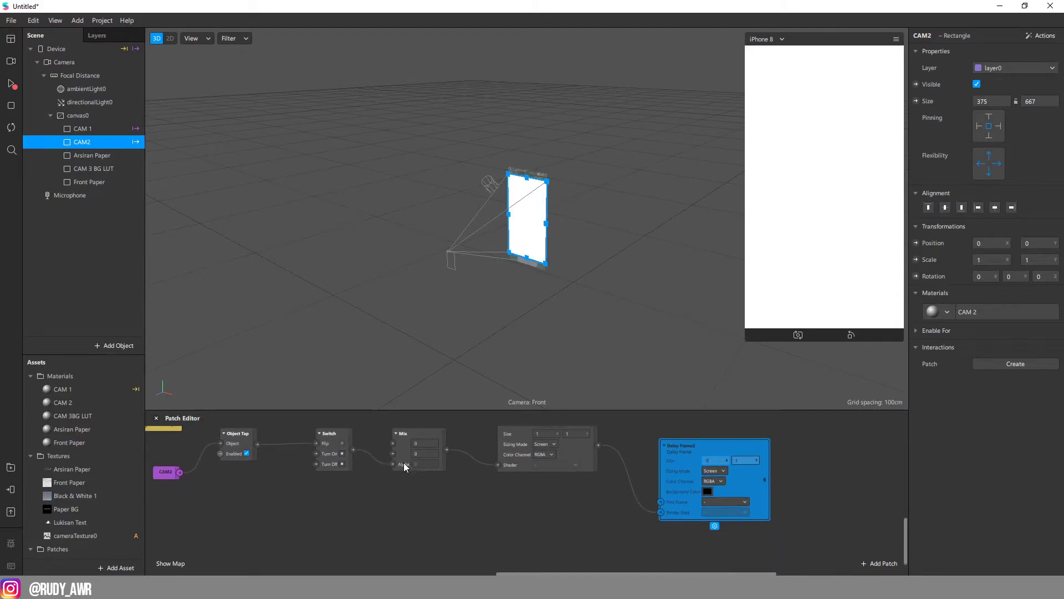
scroll(423, 512, "up", 2)
scroll(353, 487, "up", 1)
- Add a Receiver patch and duplicate it to make two Receivers
right_click(358, 525)
type("rece")
left_click(533, 513)
scroll(389, 537, "down", 3)
key("ctrl+a")
key("ctrl+c")
key("ctrl+v")
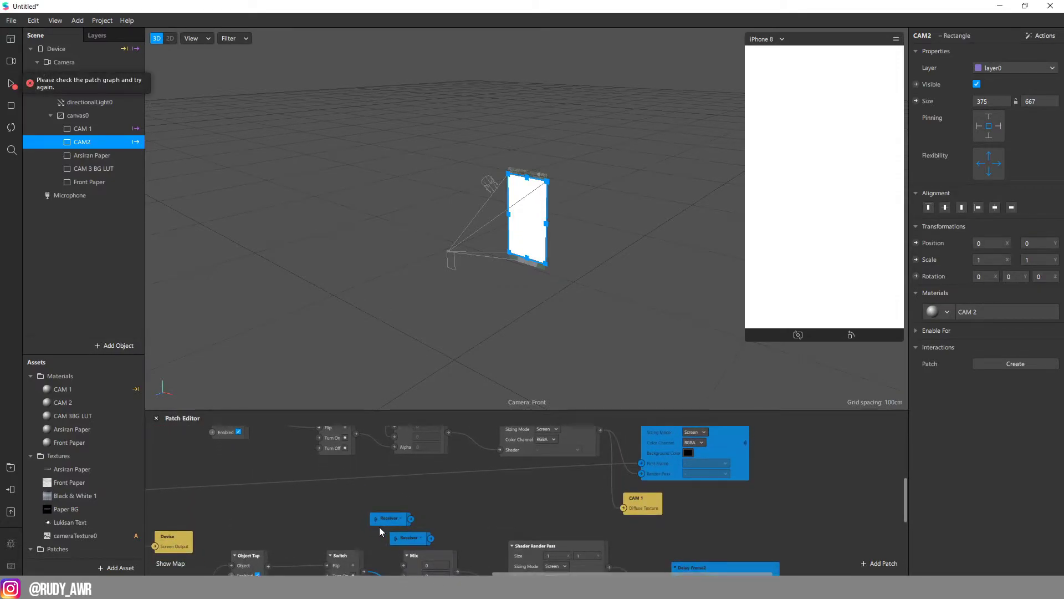
scroll(382, 535, "up", 1)
scroll(419, 514, "up", 1)
- Set the Receivers to Sender2 and Delay Frame2 and wire both into the Mix patch
left_click_drag(380, 495, 414, 468)
left_click(415, 465)
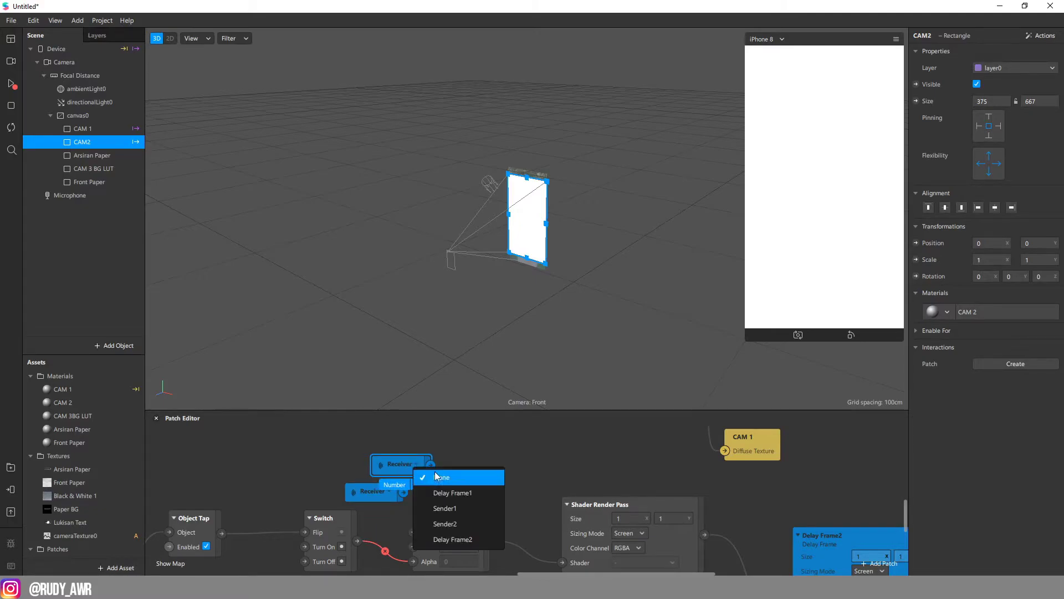
left_click(459, 524)
left_click(390, 491)
left_click(418, 565)
mouse_move(418, 493)
left_mouse_down()
mouse_move(413, 546)
mouse_move(347, 491)
left_mouse_up()
left_click_drag(430, 464, 412, 532)
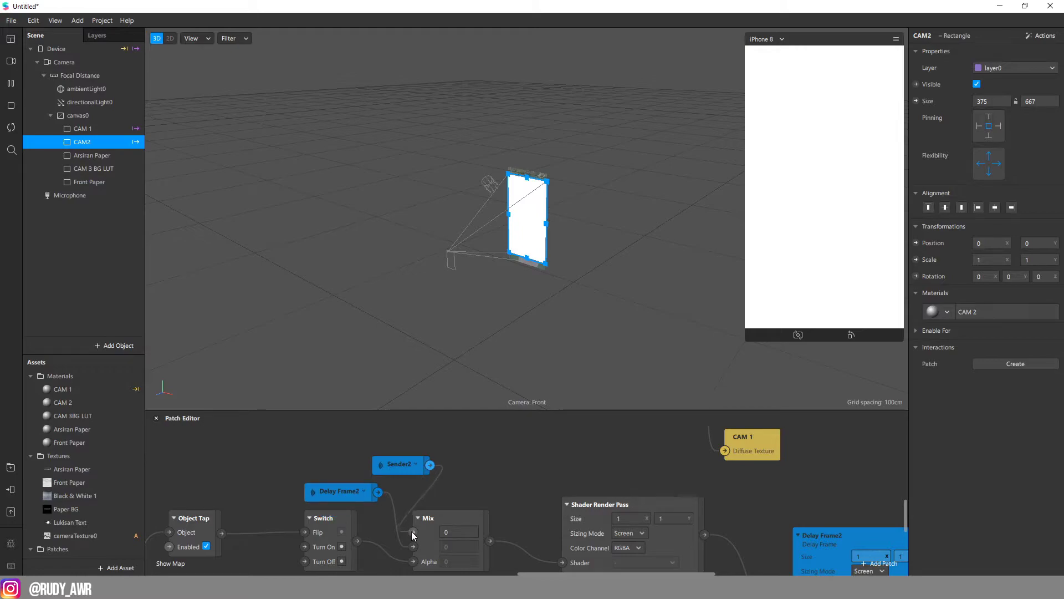
scroll(410, 523, "down", 2)
scroll(409, 519, "down", 1)
left_click(100, 402)
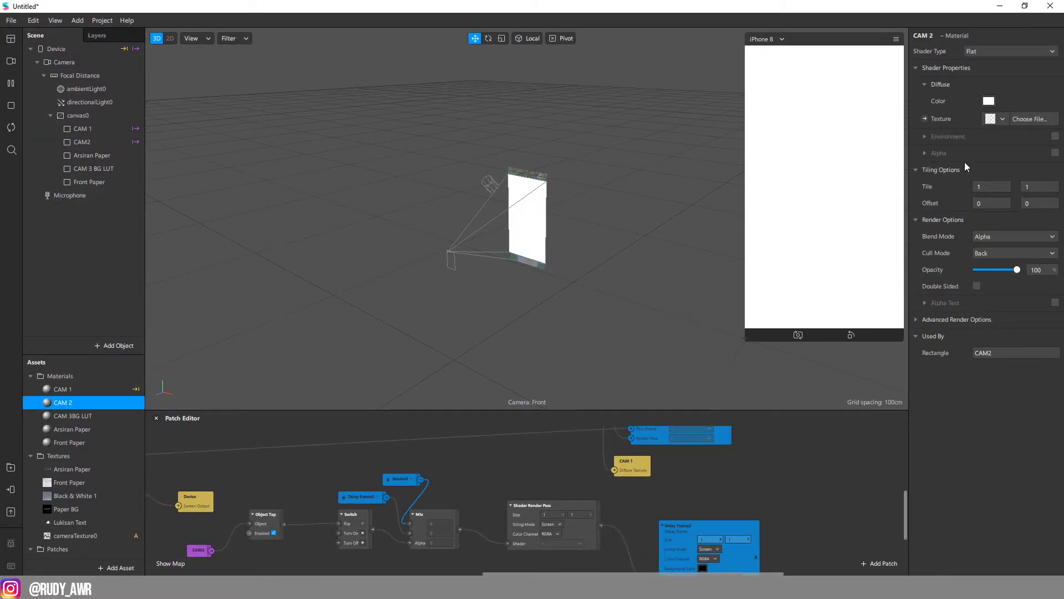
- Turn the CAM 2 material's texture into a patch placed beside Delay Frame2
left_click(925, 119)
scroll(547, 509, "up", 2)
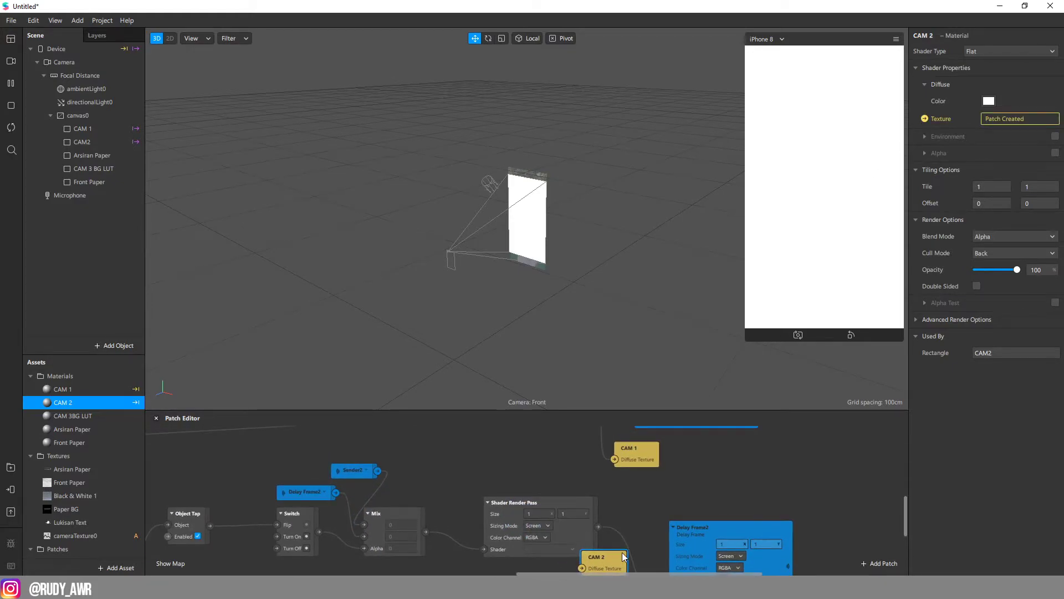
left_click_drag(547, 509, 619, 545)
scroll(621, 525, "down", 1)
scroll(621, 526, "down", 1)
scroll(615, 520, "up", 1)
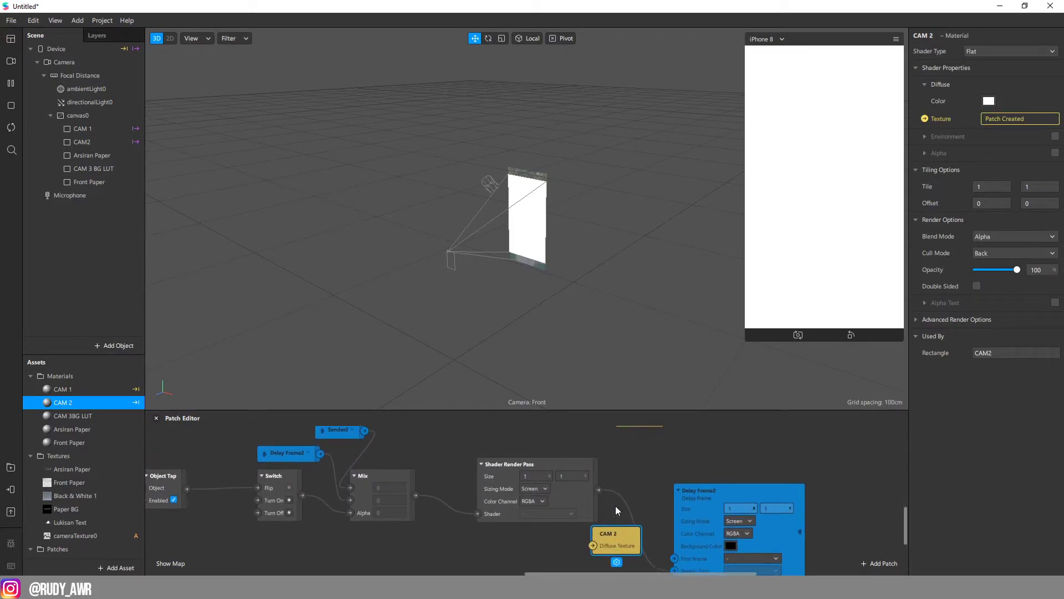
- Connect the Shader Render Pass output to the CAM 2 diffuse texture
left_click_drag(600, 489, 604, 569)
scroll(601, 566, "down", 1)
scroll(610, 566, "down", 1)
scroll(588, 549, "down", 1)
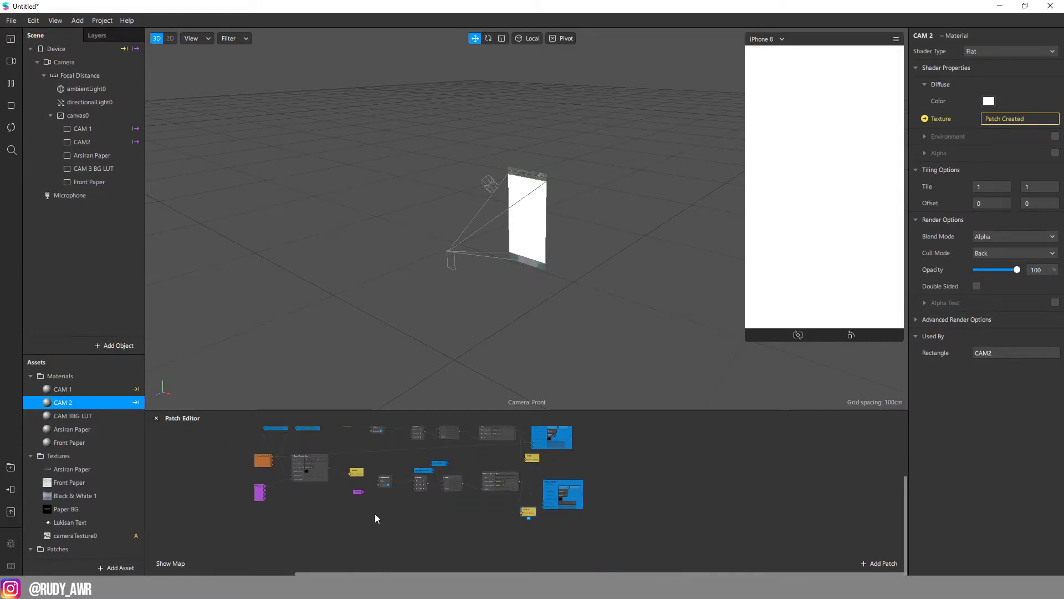
scroll(304, 460, "up", 3)
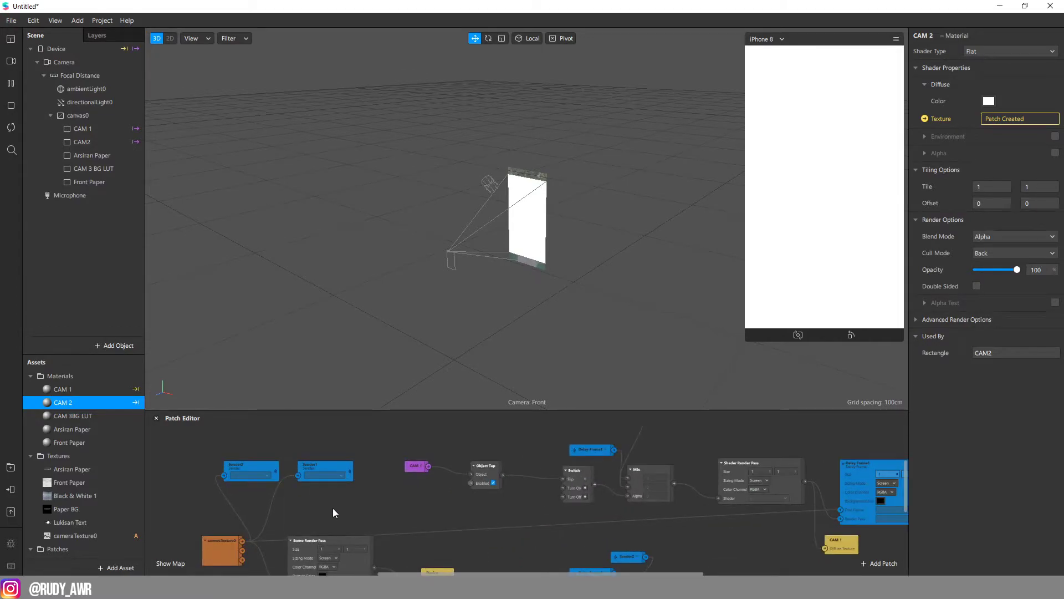
scroll(326, 507, "up", 2)
scroll(371, 509, "down", 1)
scroll(371, 509, "up", 1)
scroll(372, 509, "up", 3)
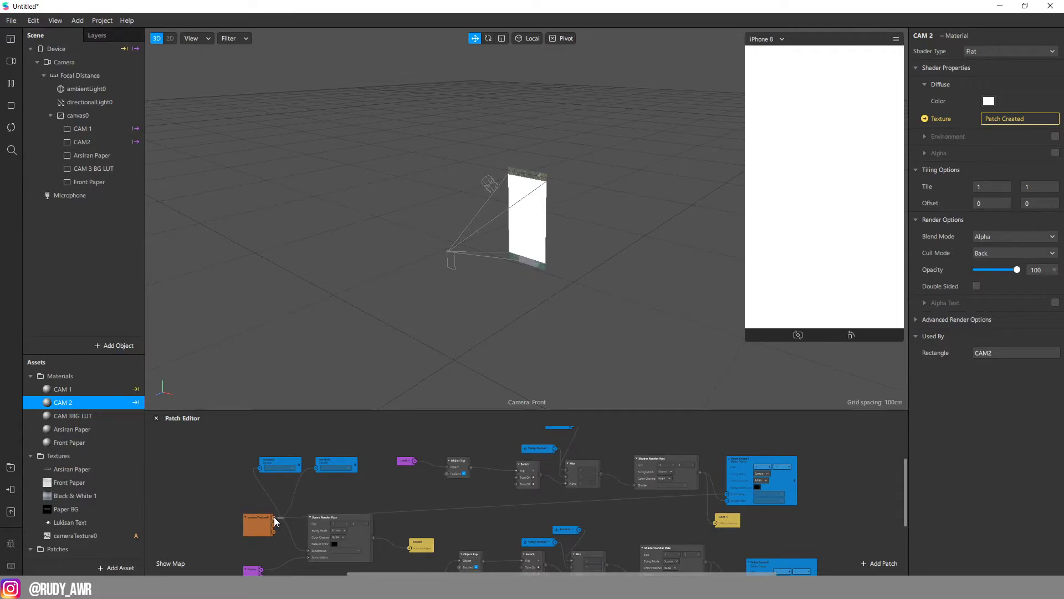
scroll(260, 488, "up", 1)
right_click(244, 451)
key("Escape")
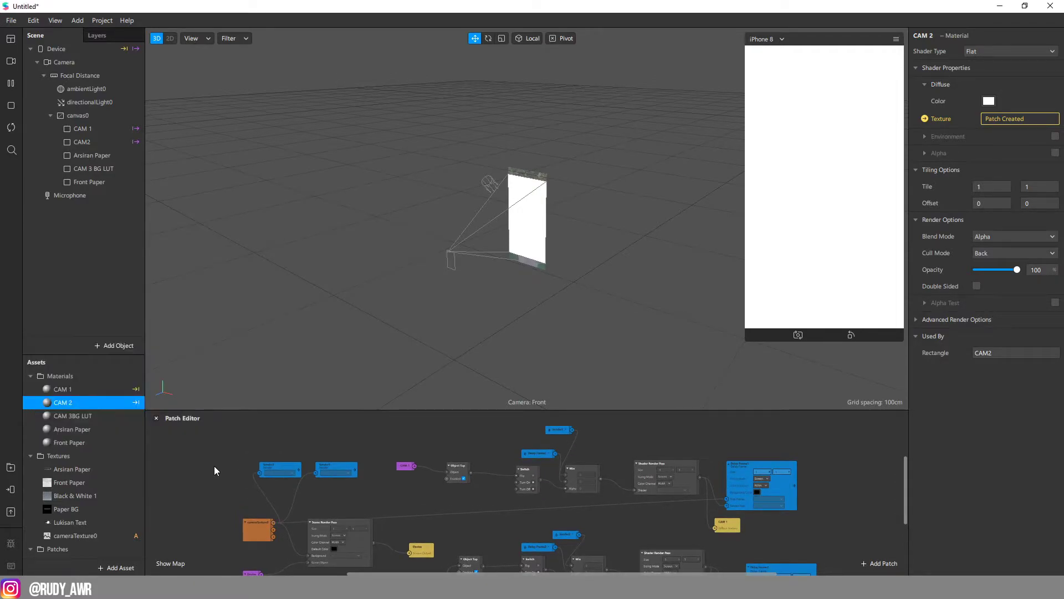
scroll(110, 518, "down", 3)
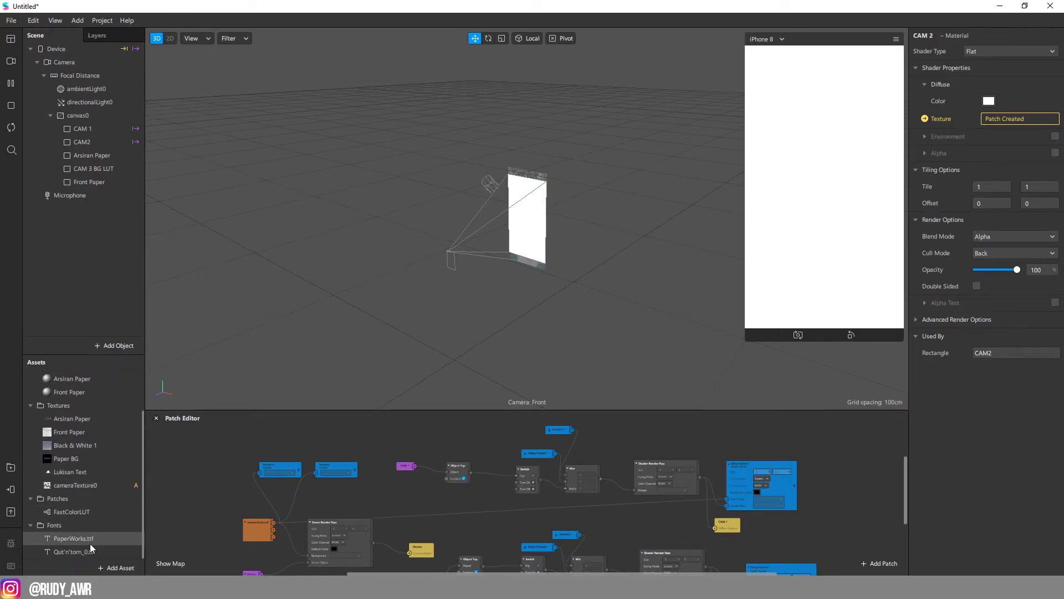
- Add FastColorLUT and Black & White 1 texture patches, feeding cameraTexture0 into FastColorLUT
left_click_drag(72, 511, 278, 441)
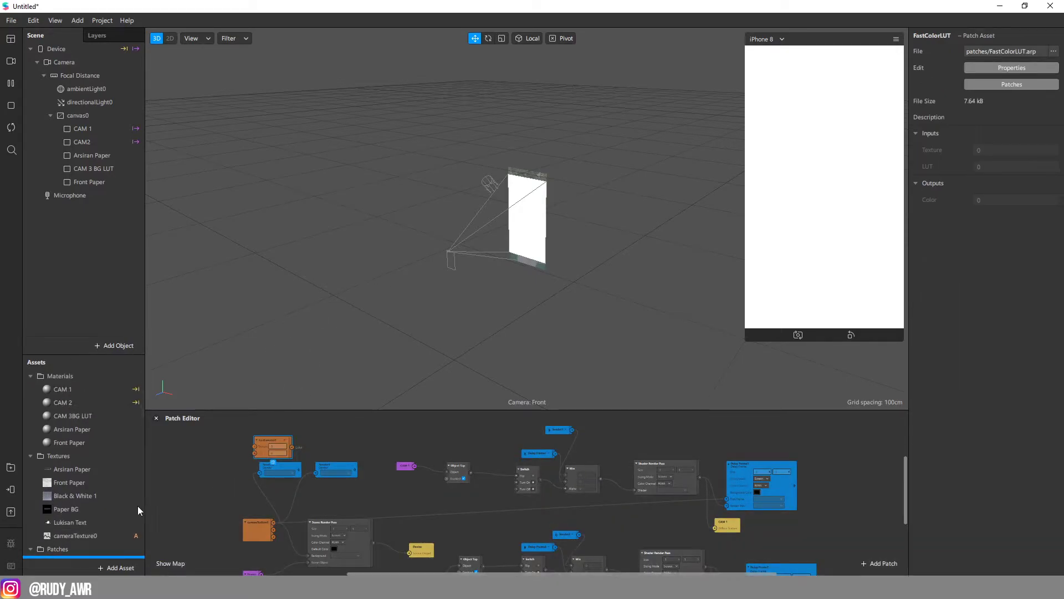
left_click(101, 495)
scroll(256, 451, "up", 3)
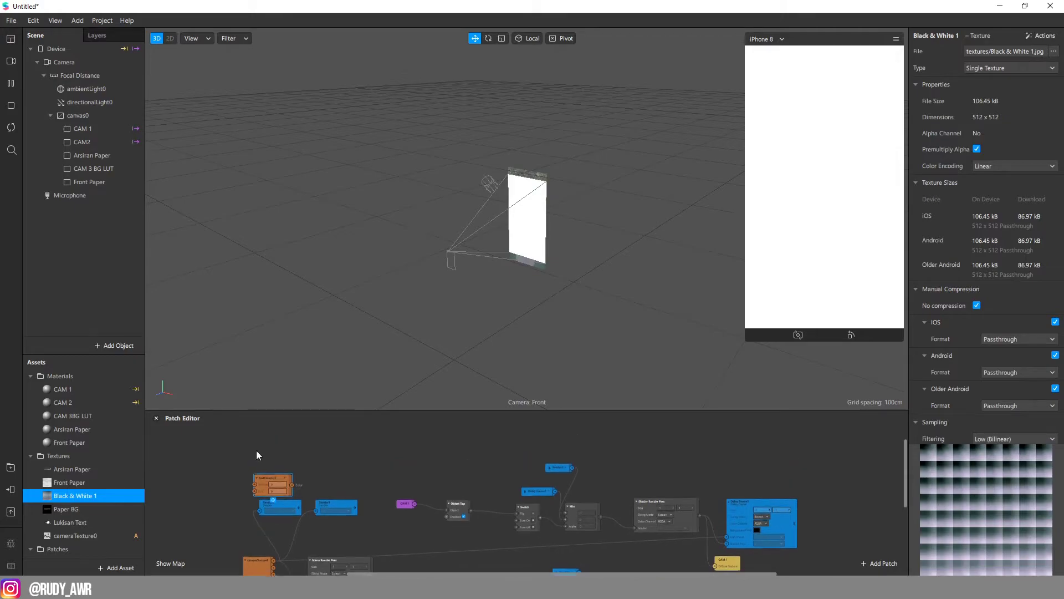
scroll(199, 488, "up", 3)
left_click_drag(131, 494, 214, 471)
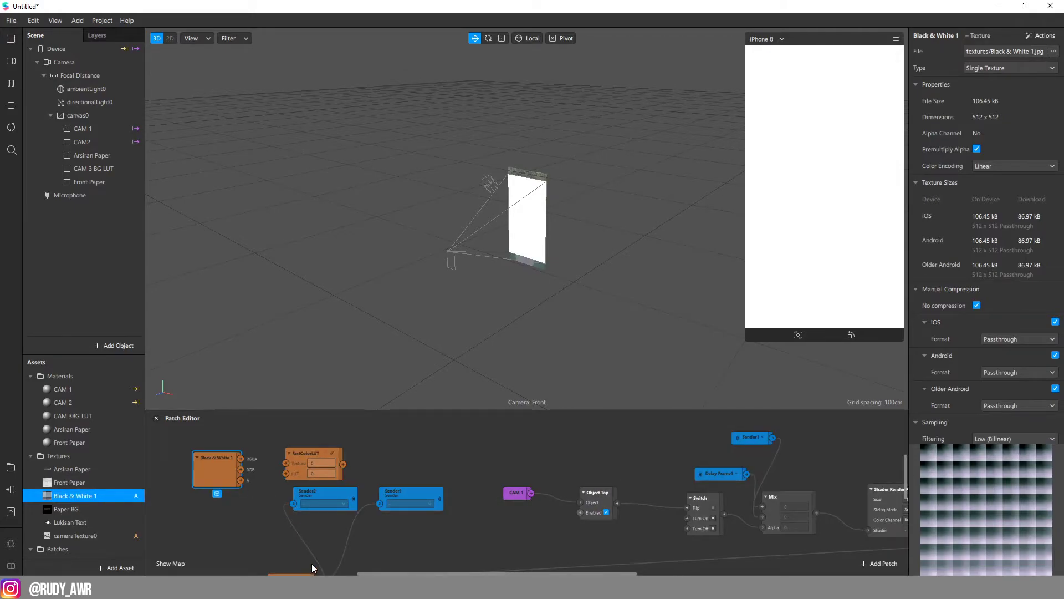
scroll(313, 517, "down", 3)
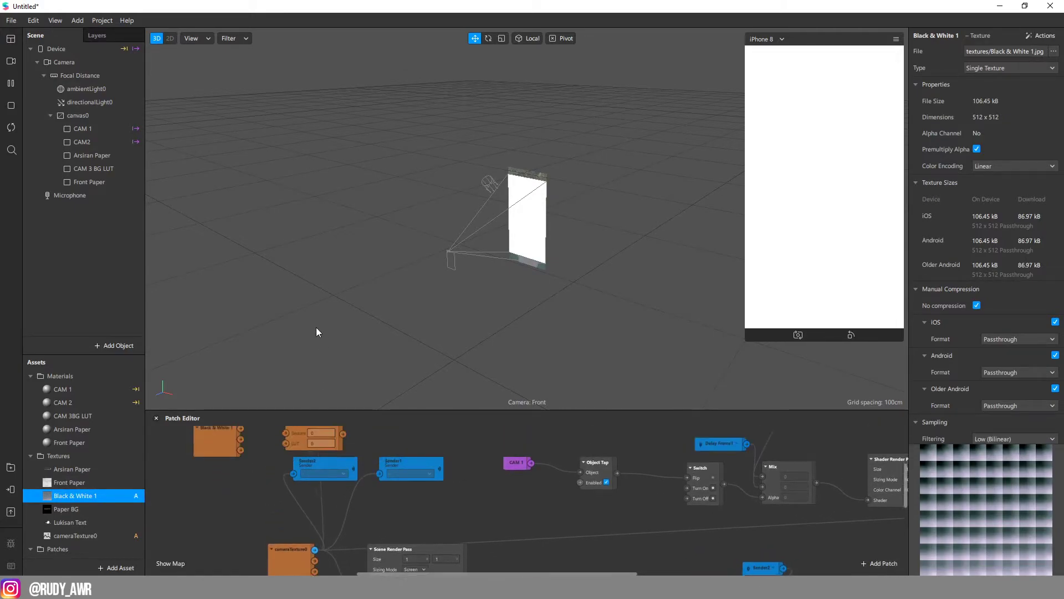
left_click_drag(314, 558, 286, 443)
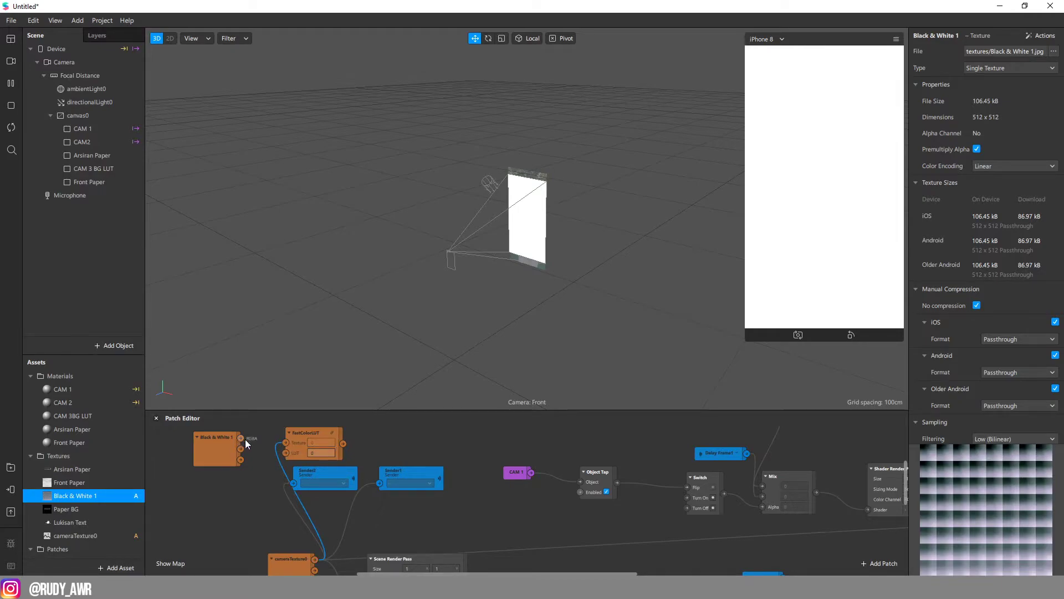
left_click_drag(218, 457, 221, 461)
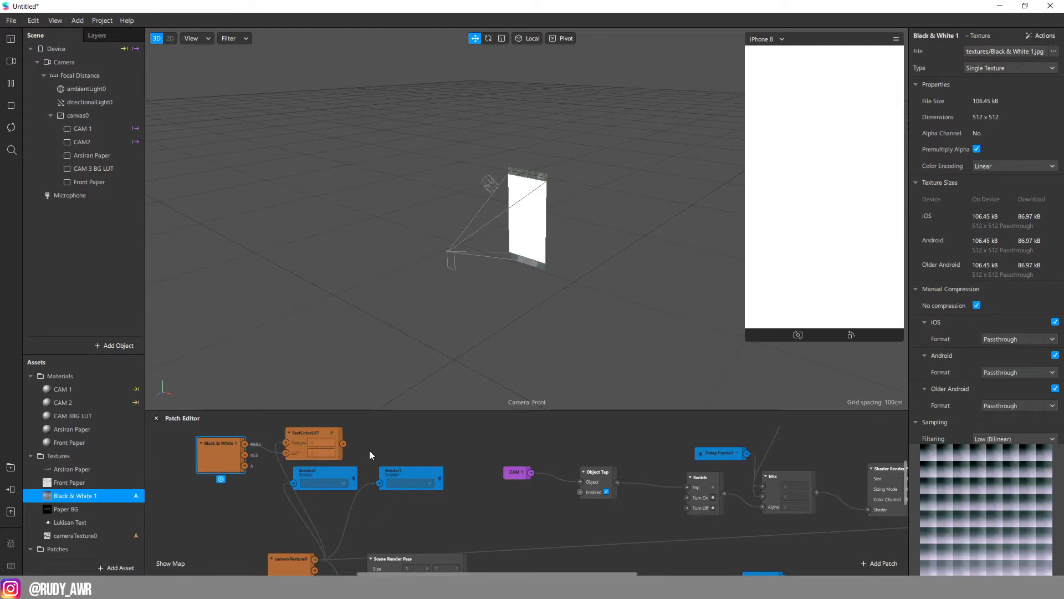
- Drive CAM 3BG LUT's diffuse texture from FastColorLUT and enable alpha on it
left_click(111, 415)
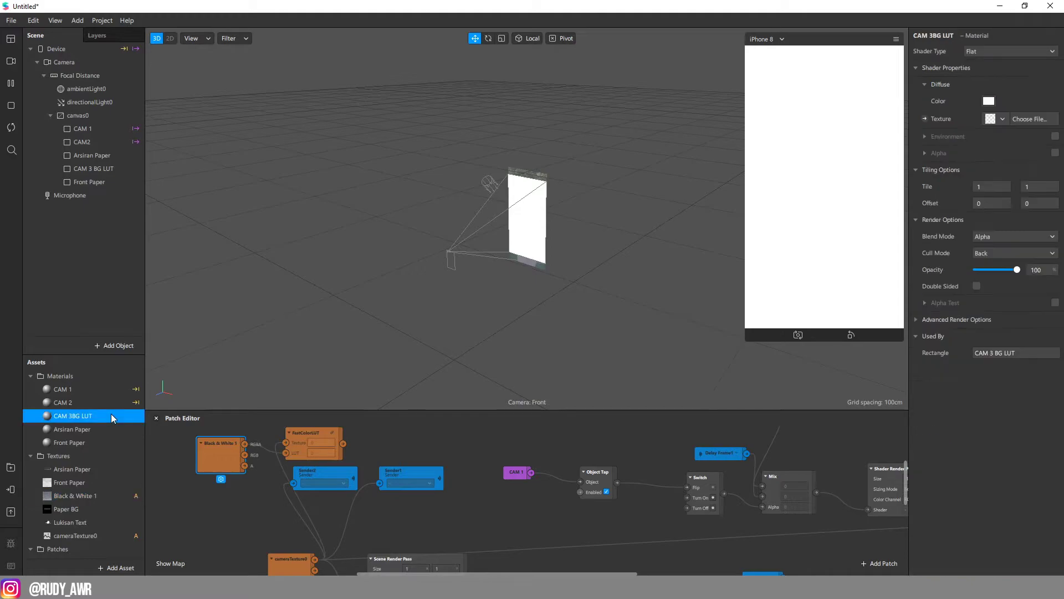
left_click(925, 119)
left_click_drag(546, 509, 393, 422)
scroll(368, 488, "up", 2)
left_click_drag(336, 492, 378, 481)
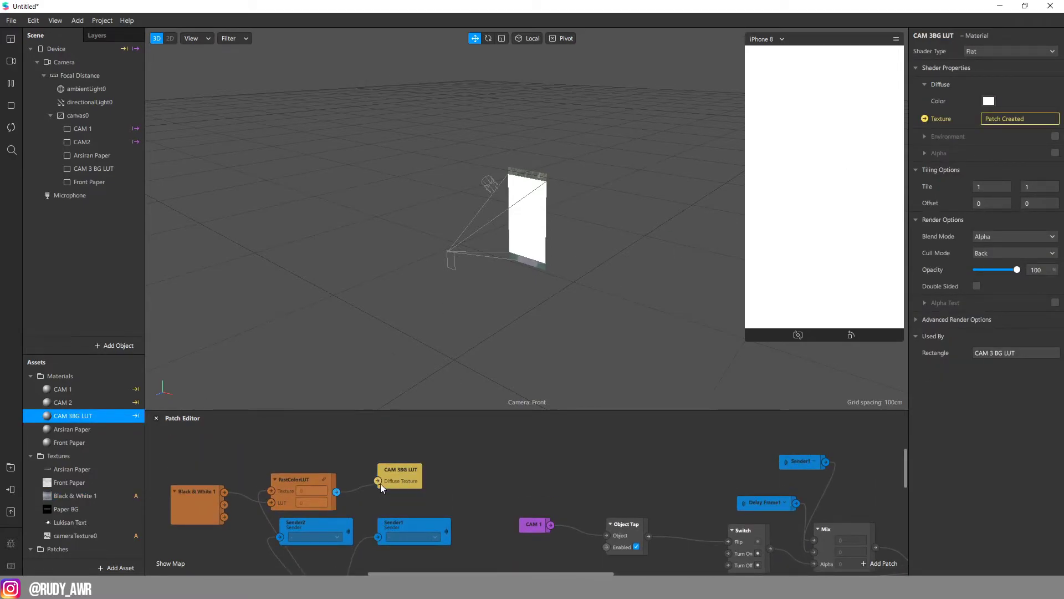
left_click(1055, 152)
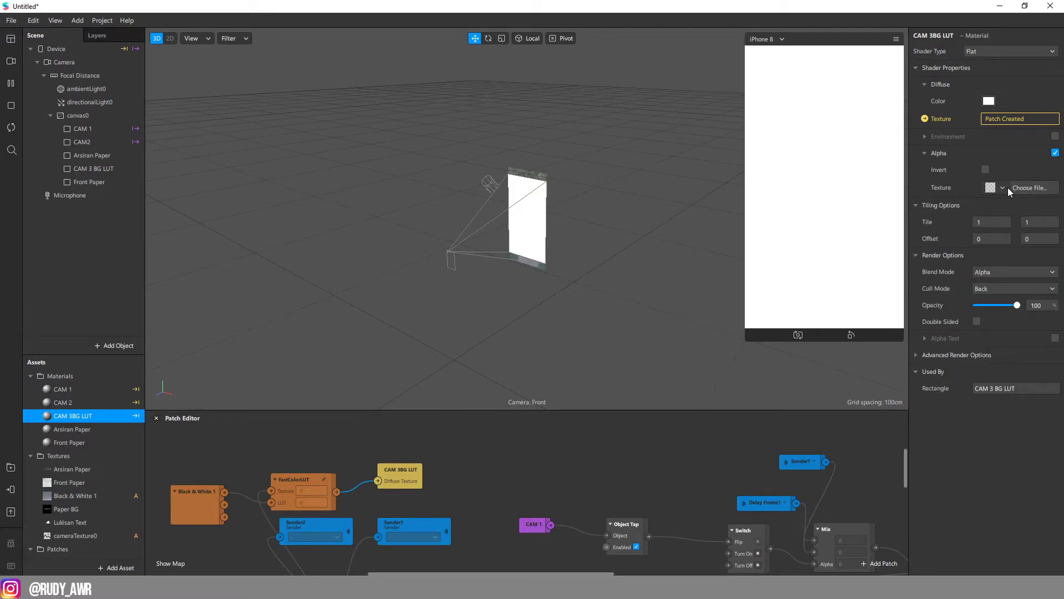
left_click(62, 510)
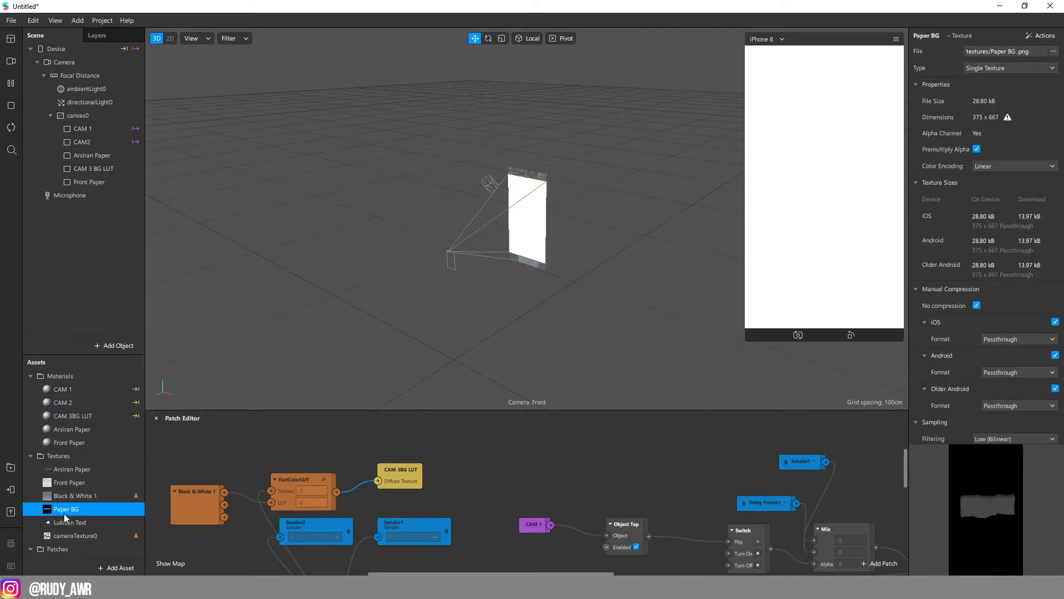
- Set the CAM 3BG LUT material's alpha texture to Paper BG
left_click(119, 416)
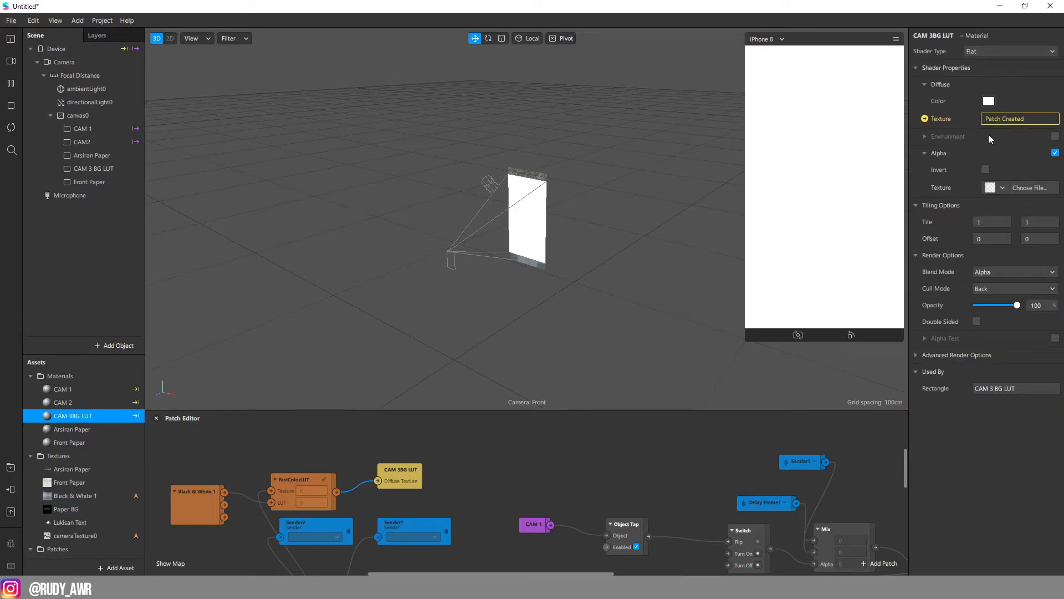
left_click(1001, 187)
left_click(1011, 254)
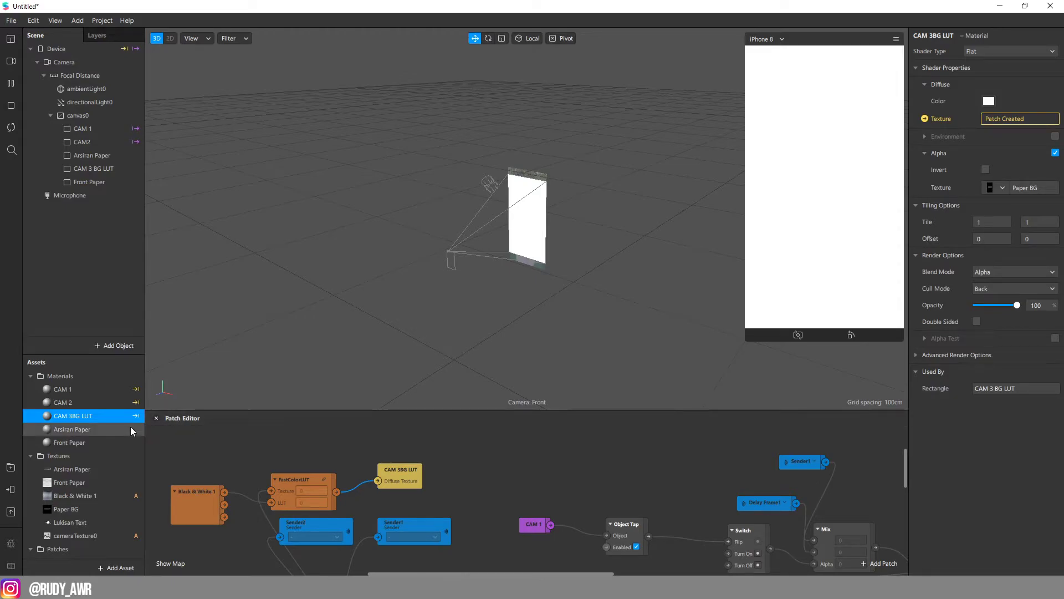
- Apply the Arsiran Paper texture to the Arsiran Paper material
left_click(76, 431)
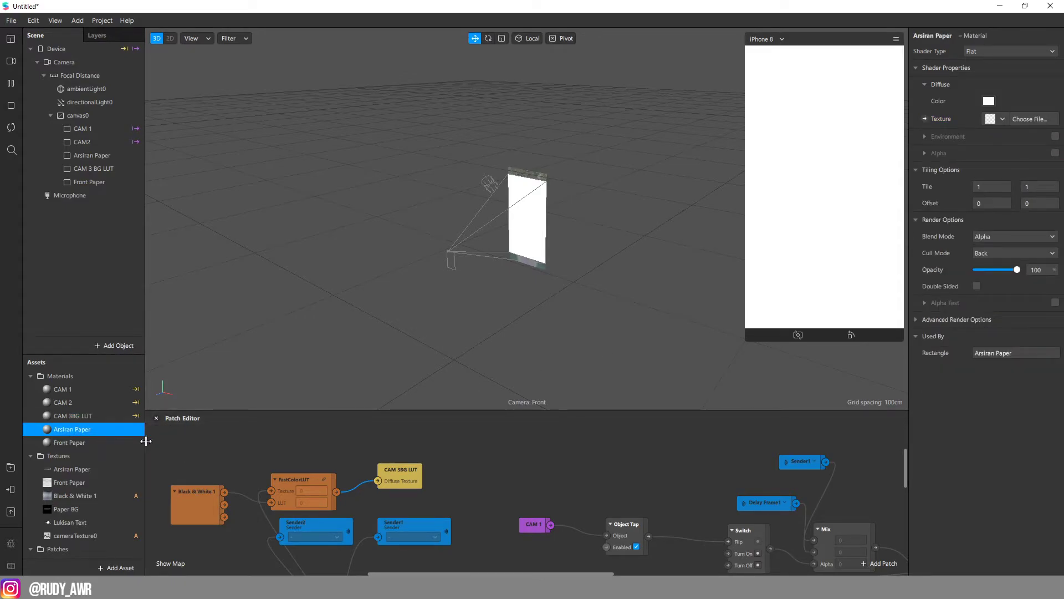
scroll(93, 506, "down", 1)
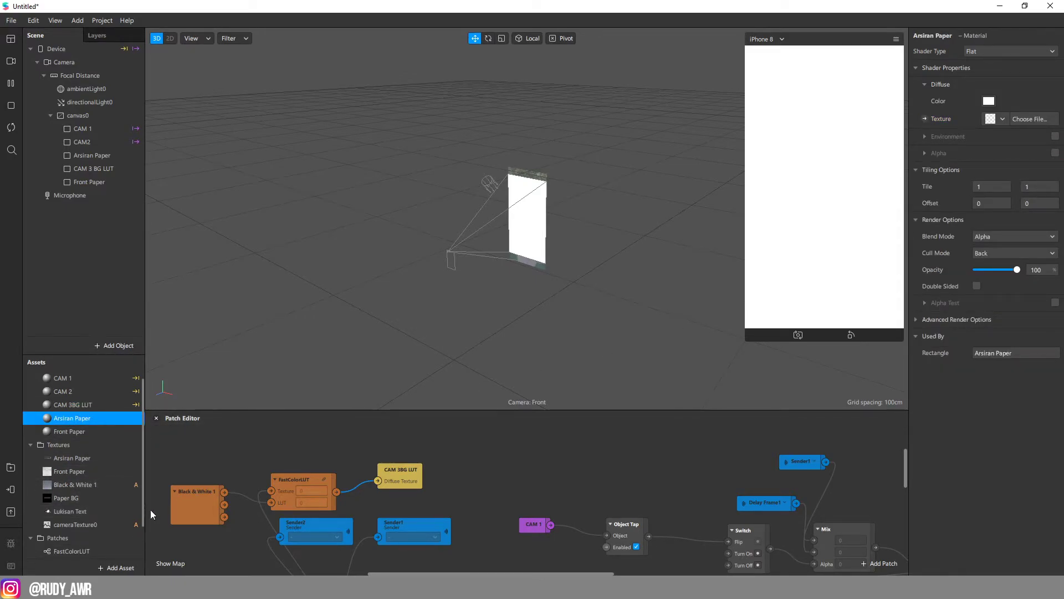
left_click(118, 459)
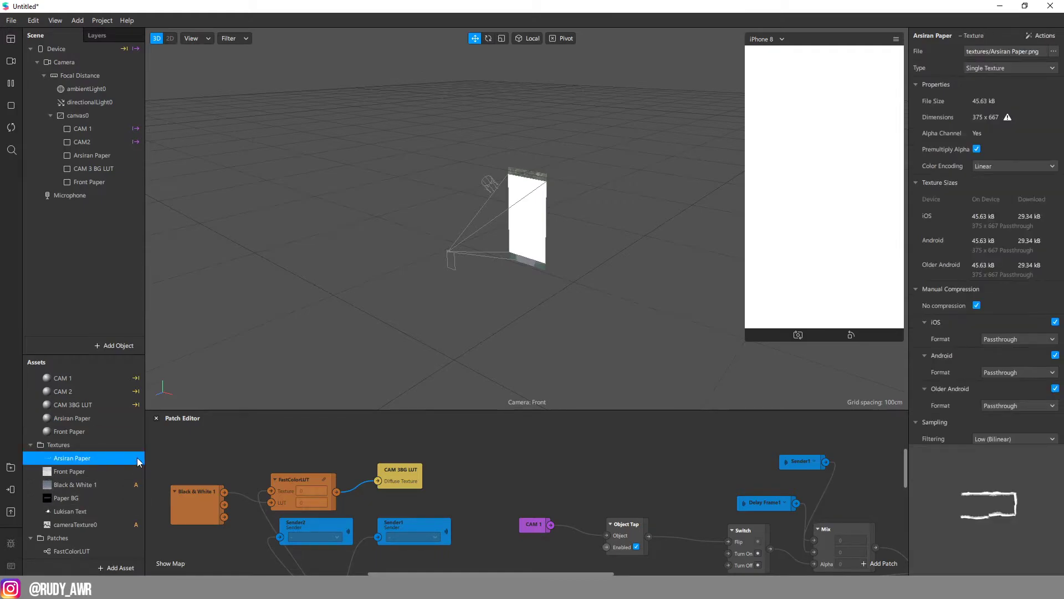
left_click(116, 419)
left_click(1006, 121)
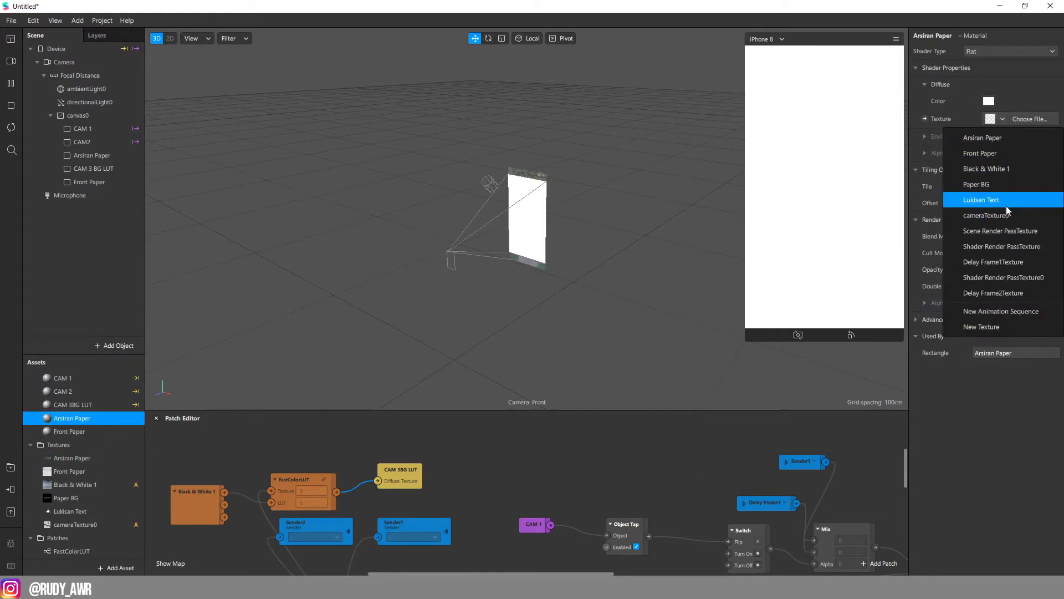
left_click(1011, 143)
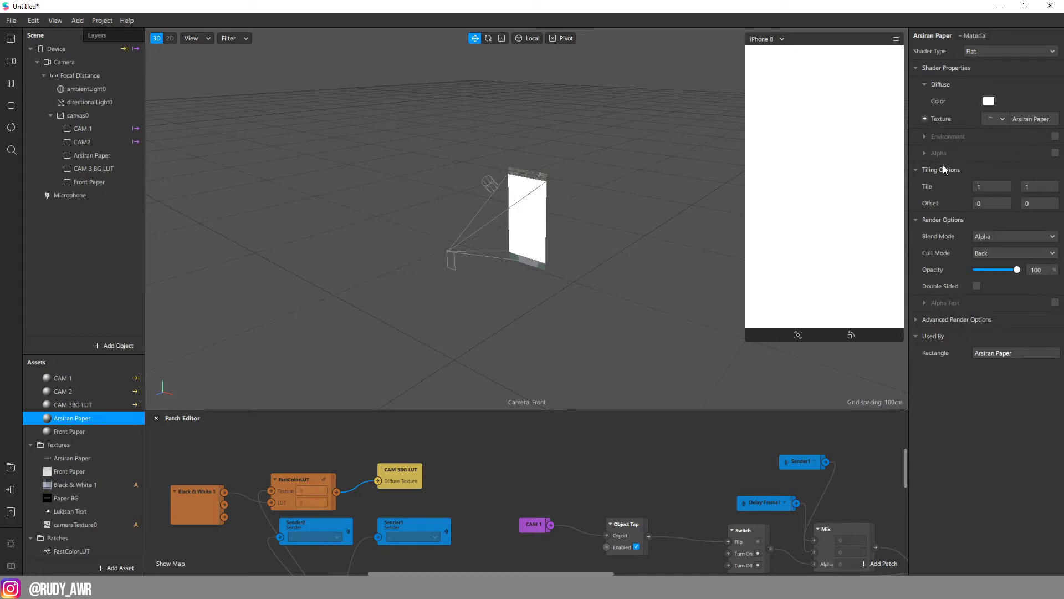
left_click(93, 436)
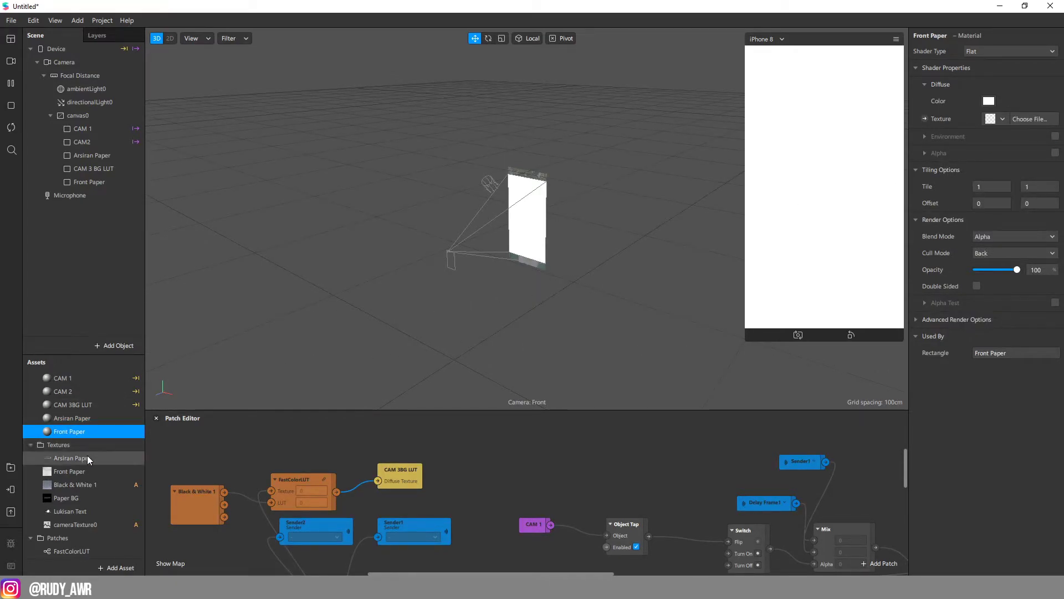
- Give Front Paper the Front Paper texture, a Paper BG alpha mask and Multiply blending
left_click(81, 474)
left_click(92, 434)
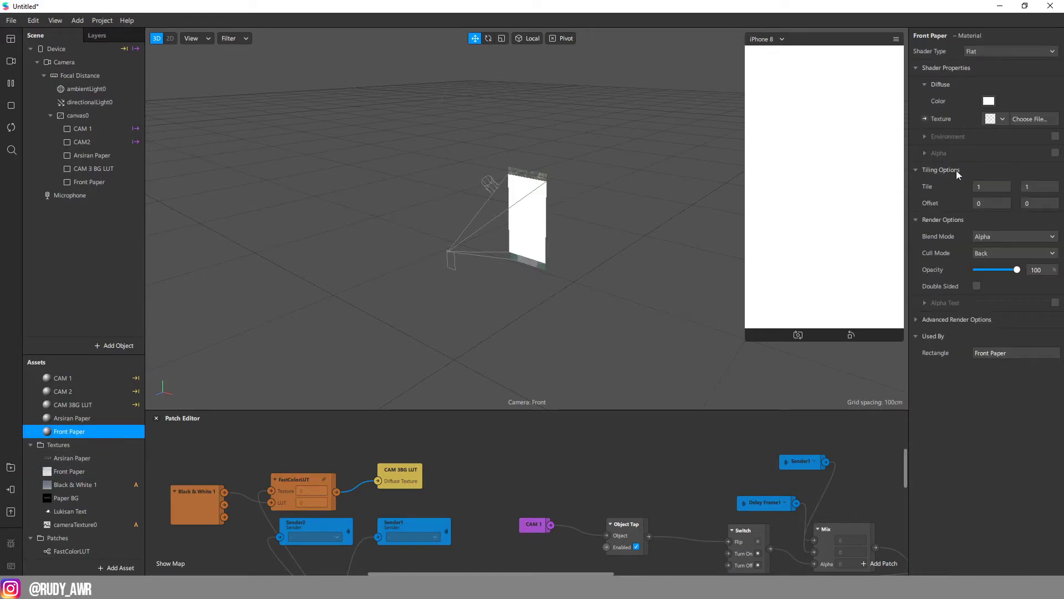
left_click(1003, 119)
left_click(1026, 148)
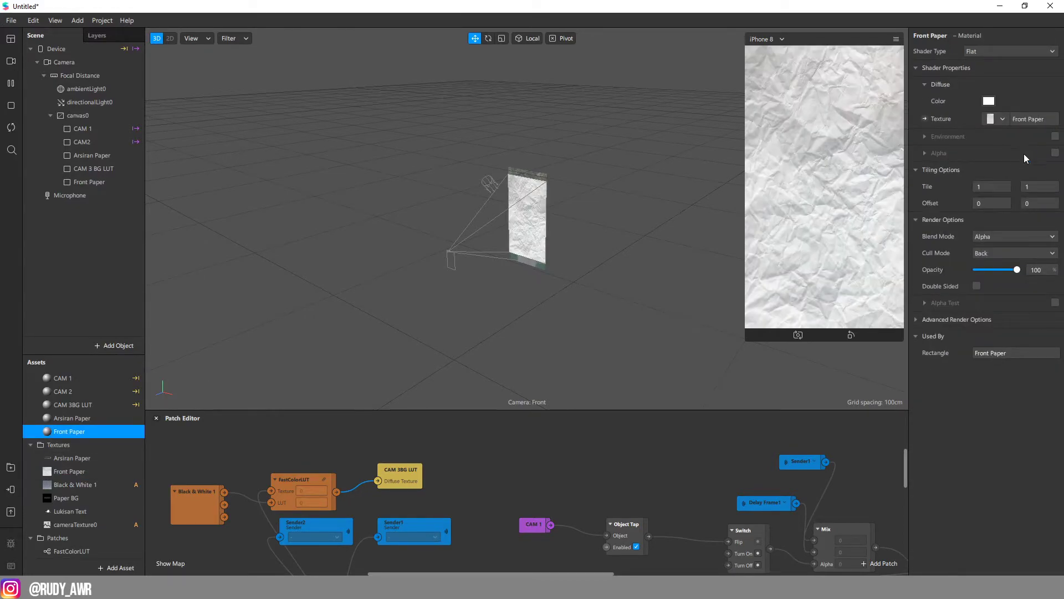
left_click(1055, 153)
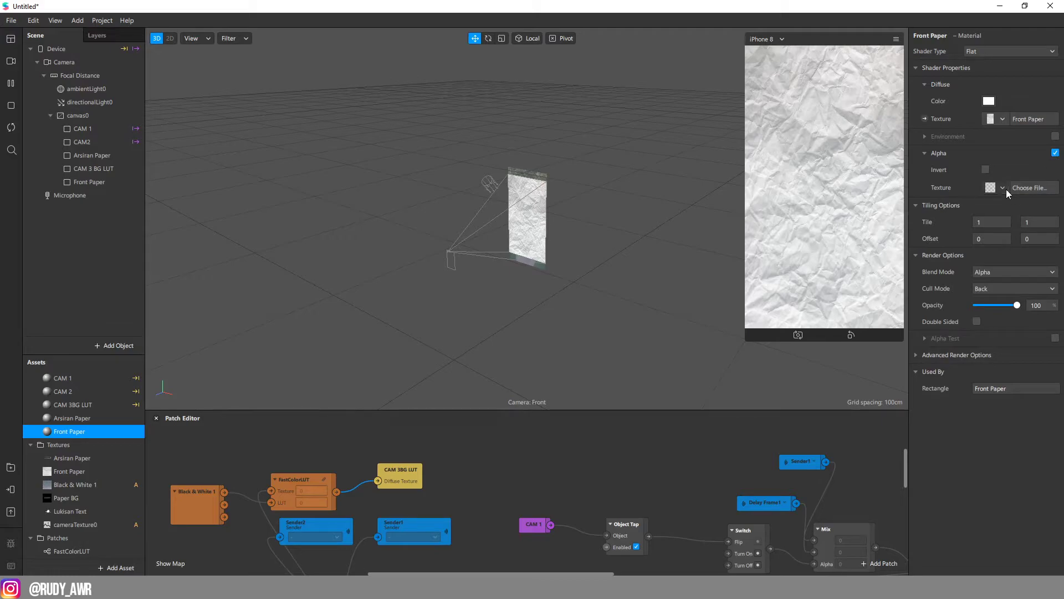
left_click(1004, 187)
left_click(986, 251)
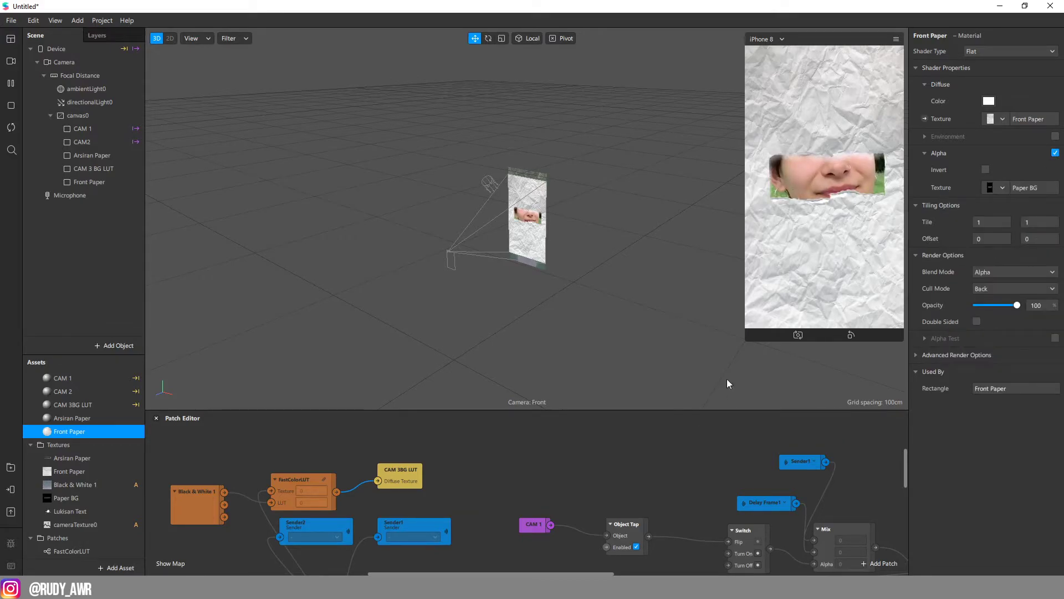
left_click(984, 273)
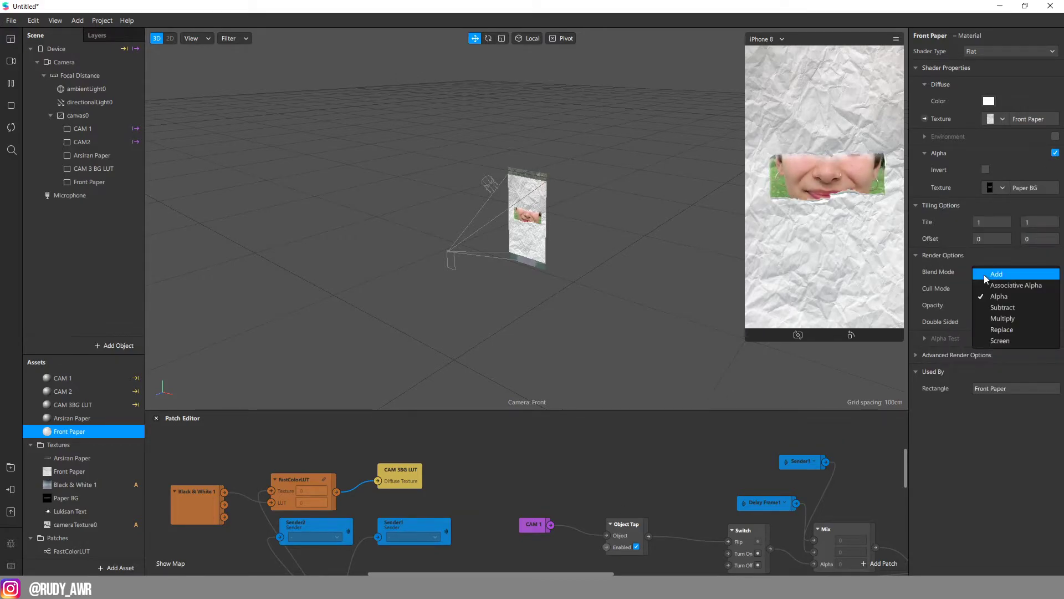
left_click(1026, 318)
- Enlarge the phone preview and turn on Simulate Touch
left_click_drag(754, 338, 721, 396)
left_click(896, 40)
left_click(936, 41)
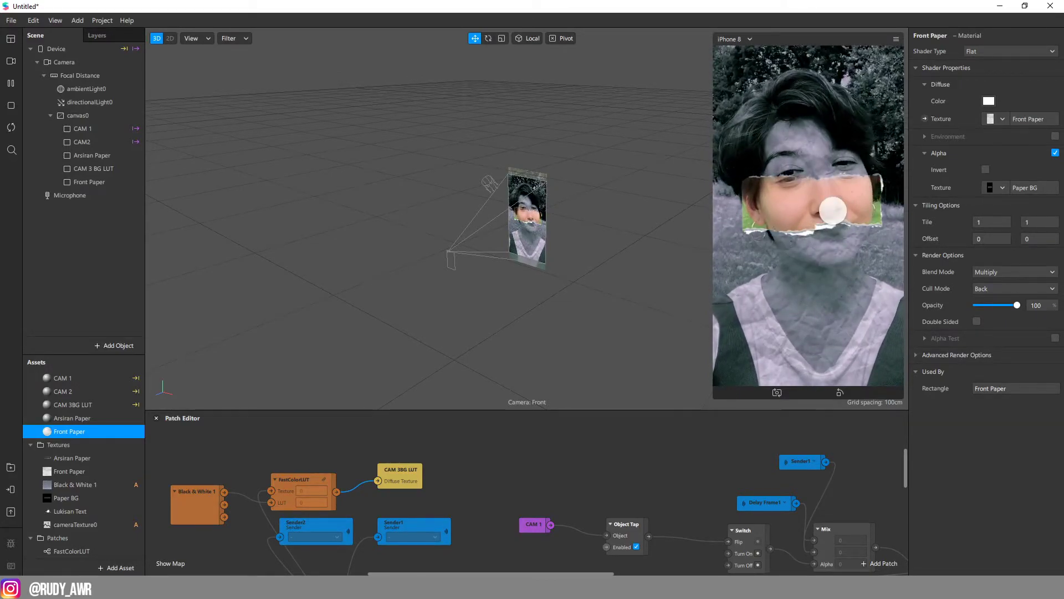
left_click(88, 182)
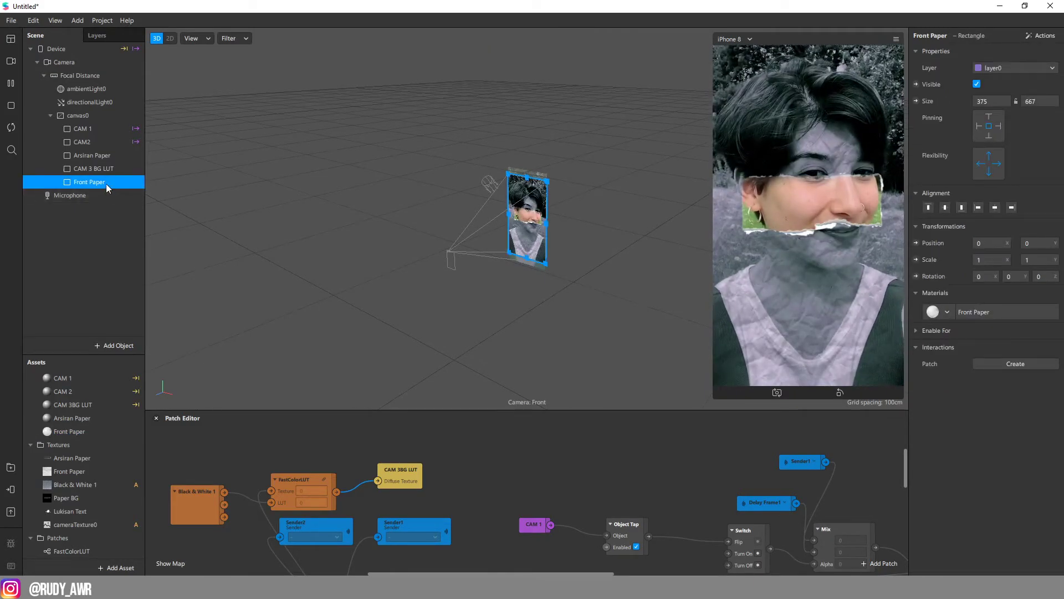
left_click(95, 230)
right_click(95, 231)
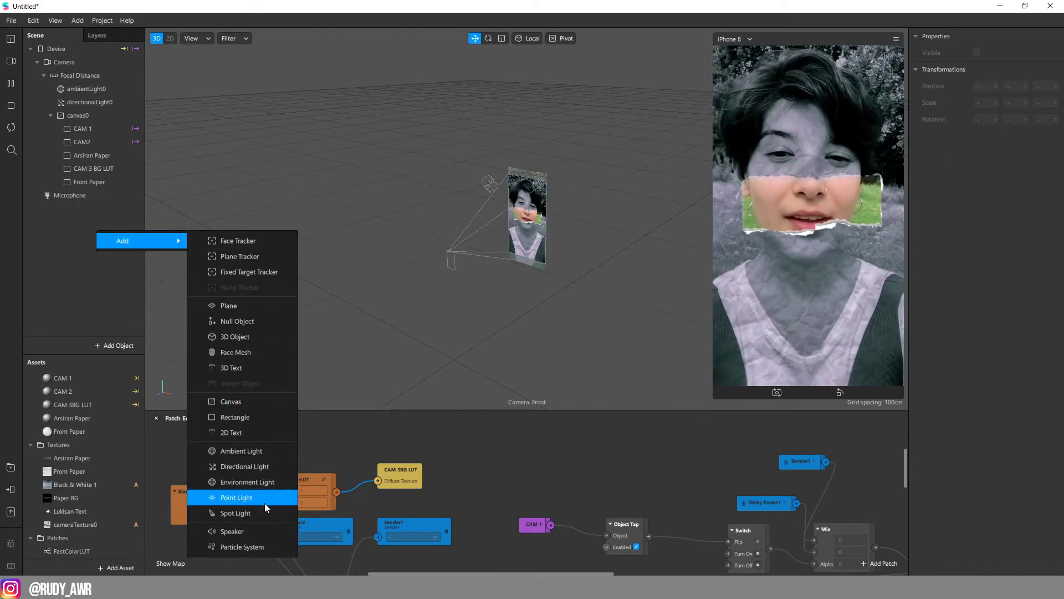
- Add a canvas-stretched 2D text whose content is the dynamic day of the week
left_click(258, 432)
right_click(133, 196)
left_click(115, 192)
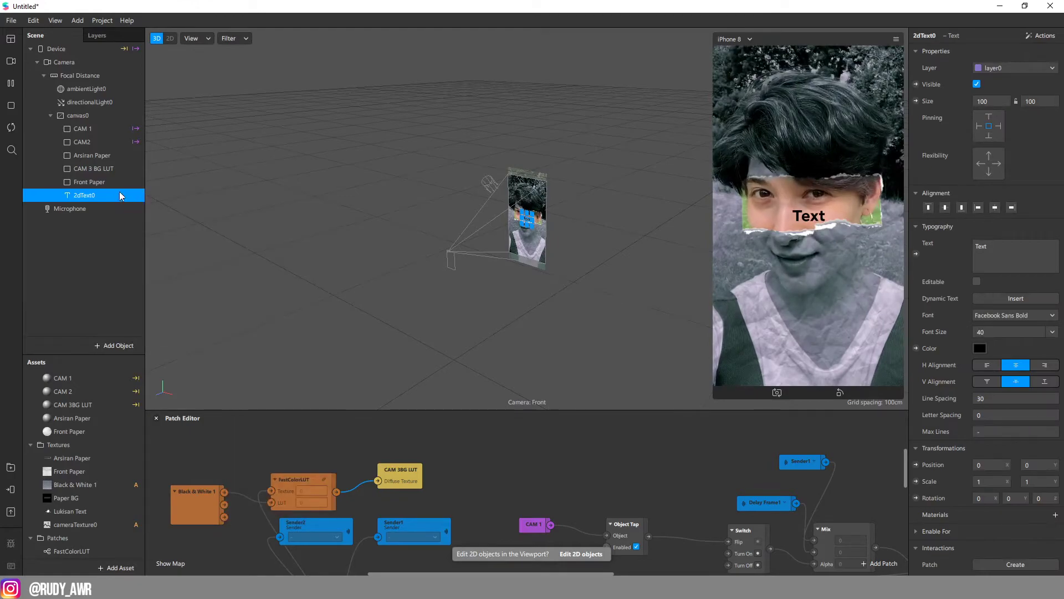
left_click(989, 113)
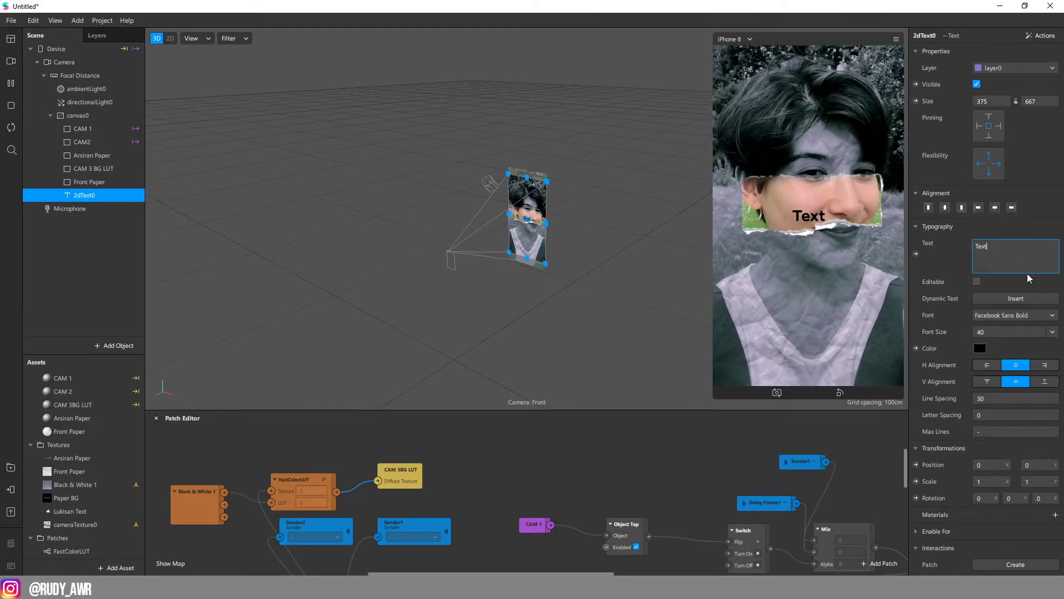
key("ctrl+a")
key("BackSpace")
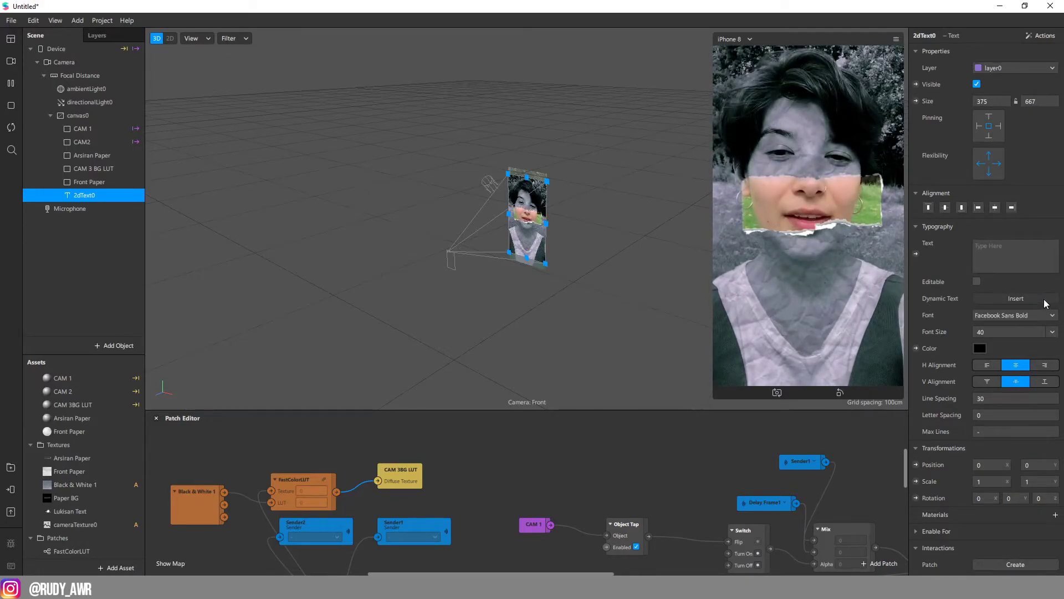
left_click(1045, 303)
left_click(1026, 408)
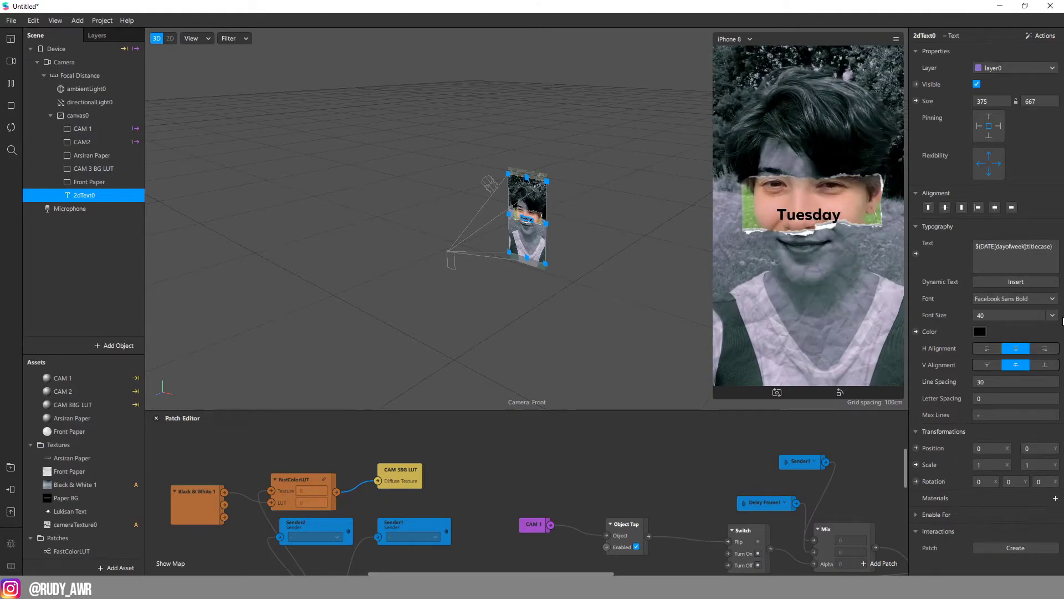
- Add a new material to the text, name it Text Paper and make it Flat
left_click(1056, 498)
left_click(971, 562)
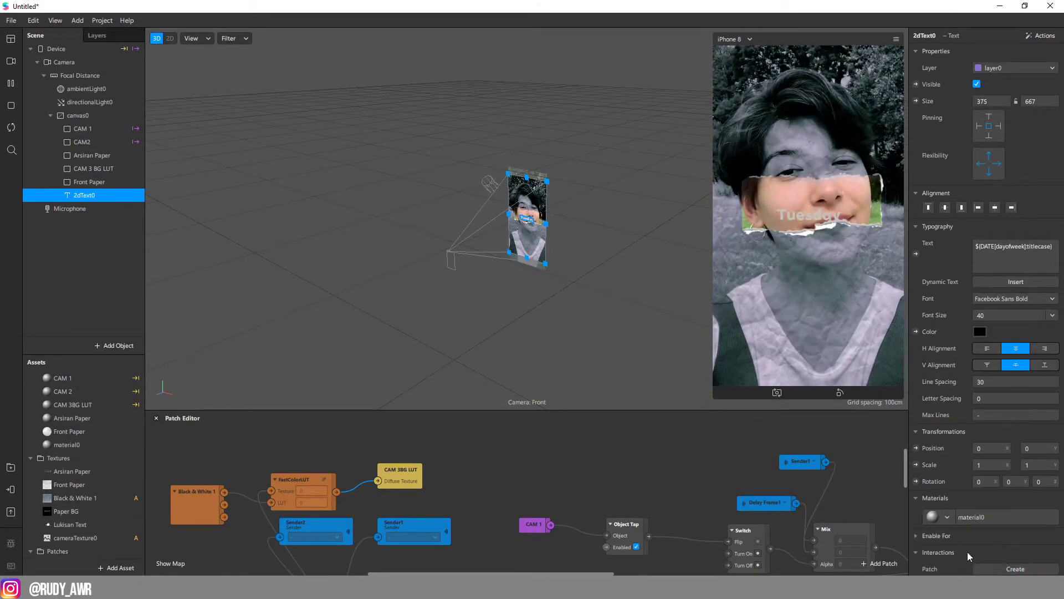
left_click(118, 445)
right_click(118, 445)
left_click(164, 464)
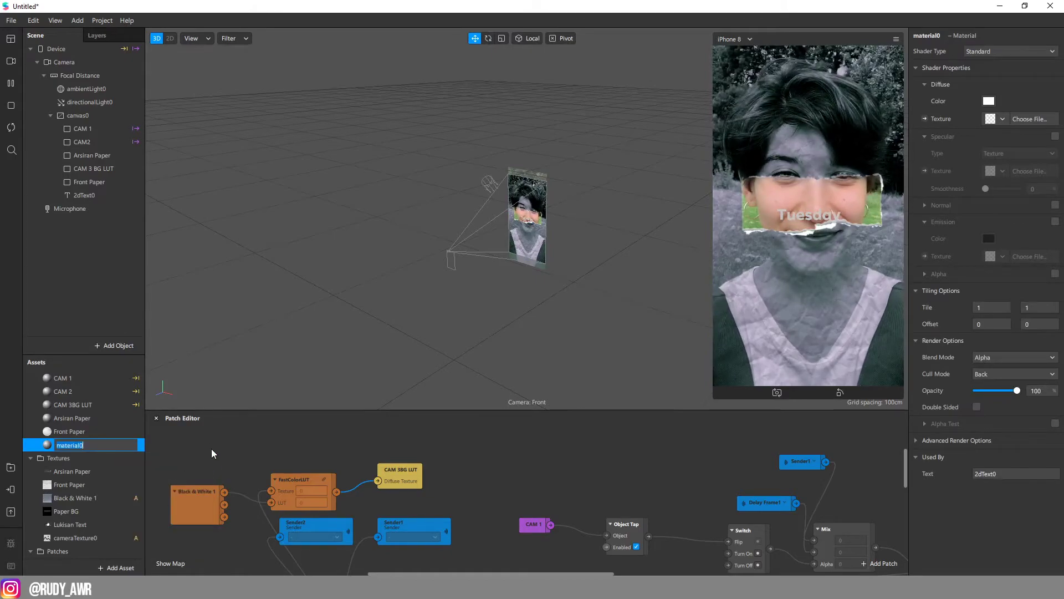
type("2")
key("BackSpace")
type("Text Paper")
key("Return")
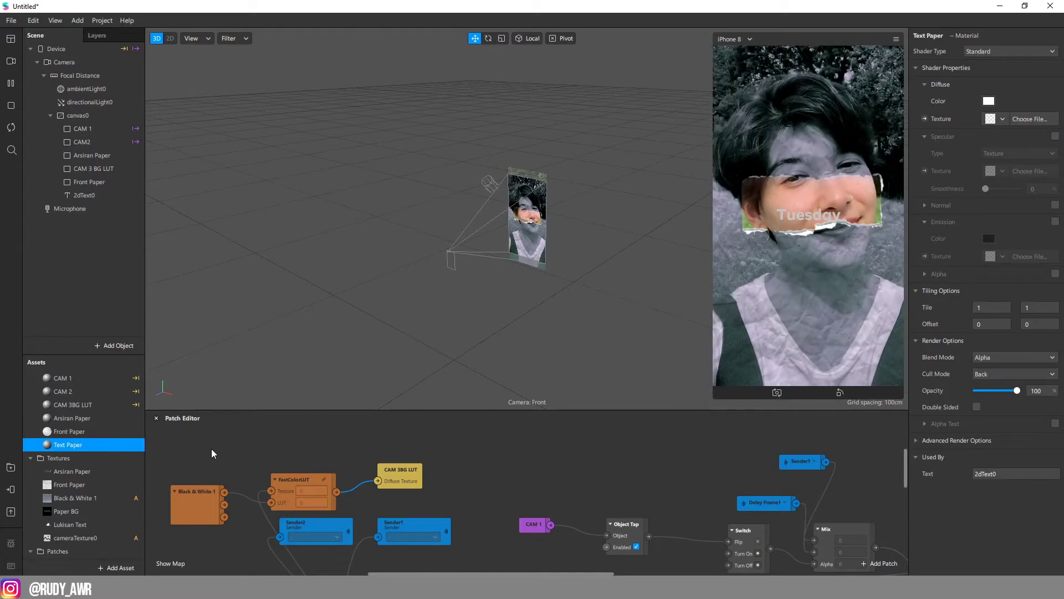
left_click(1004, 51)
left_click(923, 56)
left_click(1004, 51)
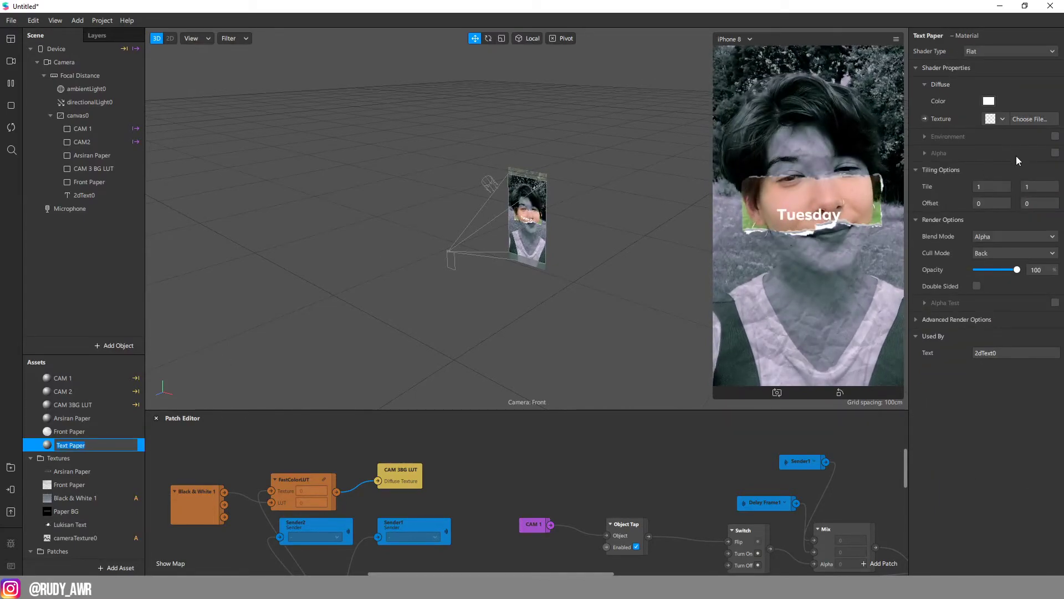
- Enable alpha on Text Paper with Lukisan Text as the mask texture
left_click(1056, 152)
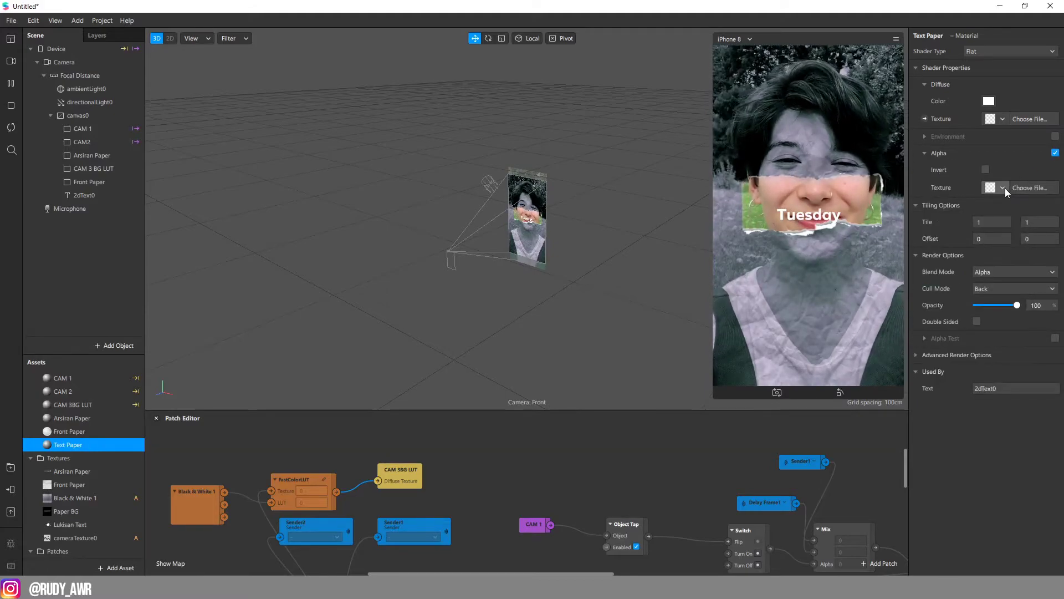
left_click(1003, 187)
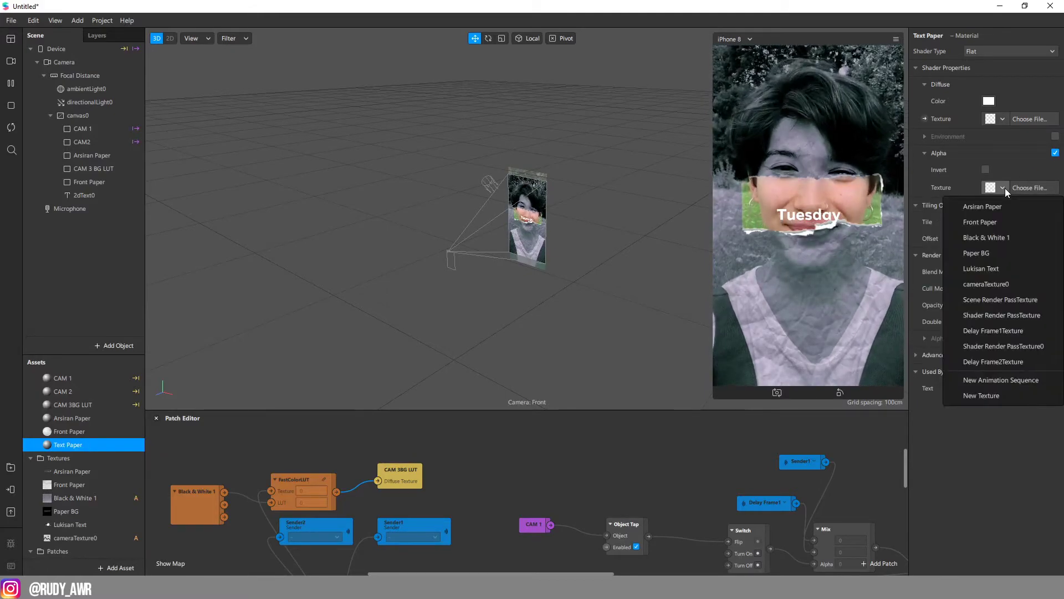
left_click(995, 271)
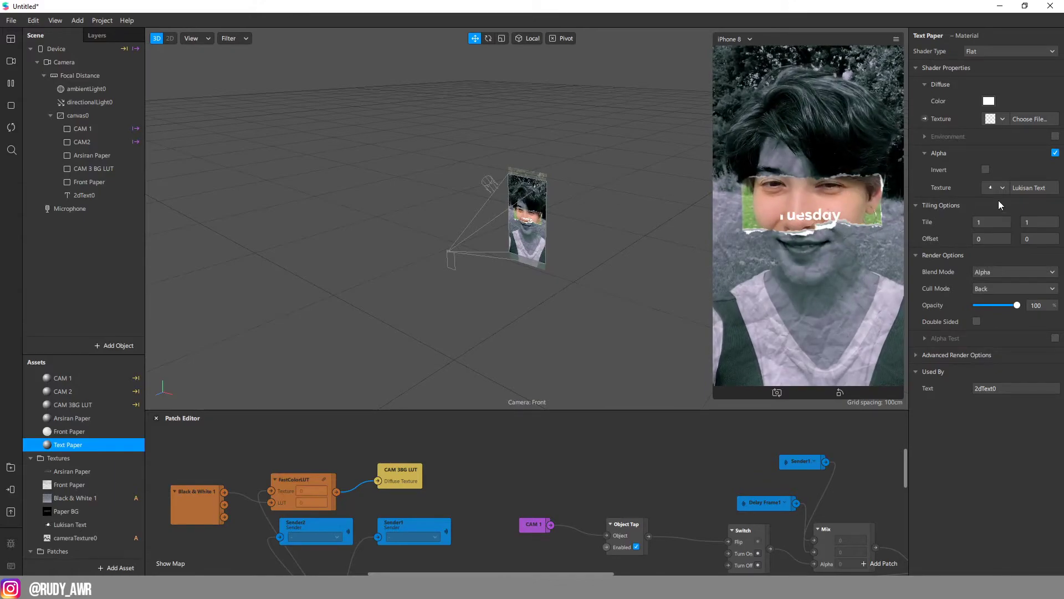
left_click(136, 199)
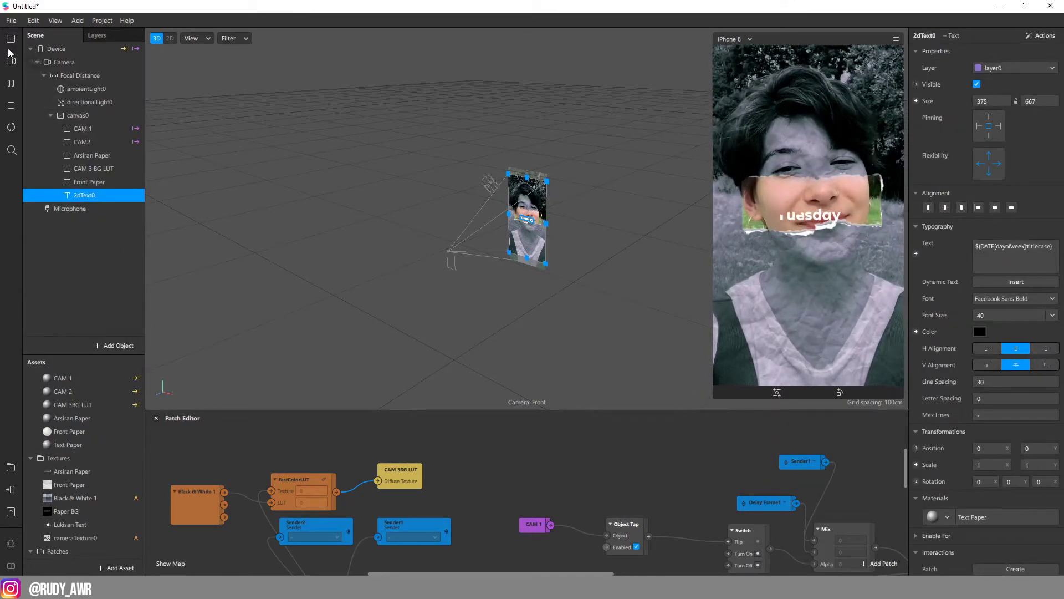
- Move the day text lower and append Time (Short) and Day of Week lines
left_click(169, 38)
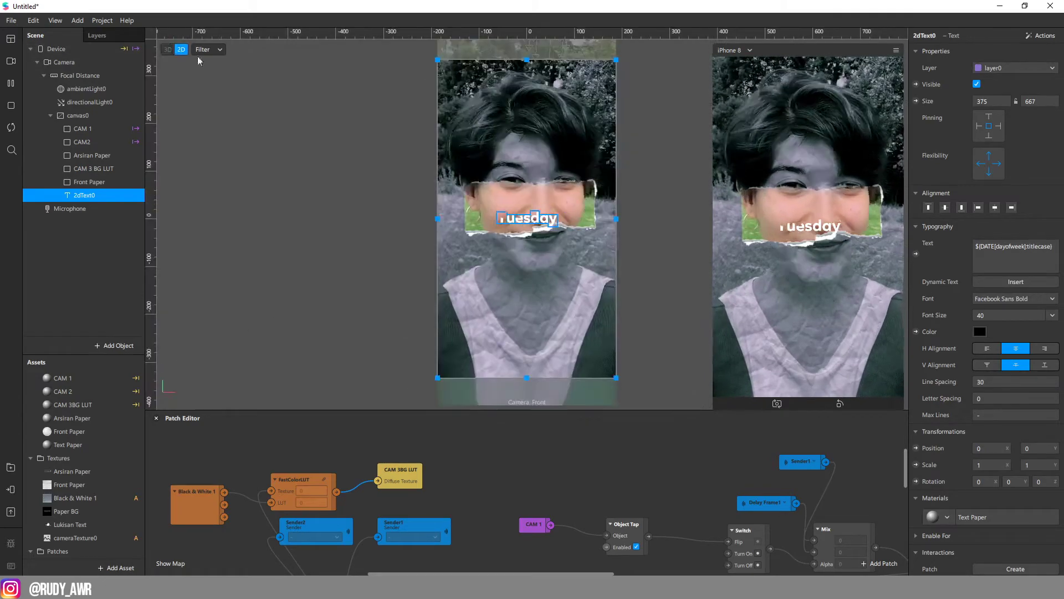
mouse_move(572, 247)
left_mouse_down()
mouse_move(572, 344)
mouse_move(530, 329)
left_mouse_up()
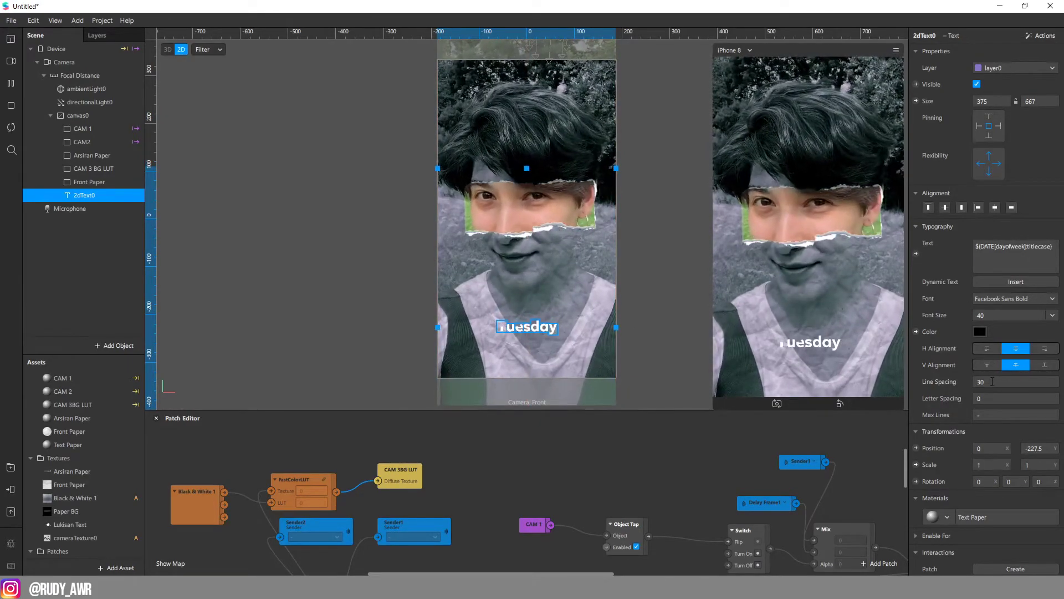
left_click(1048, 251)
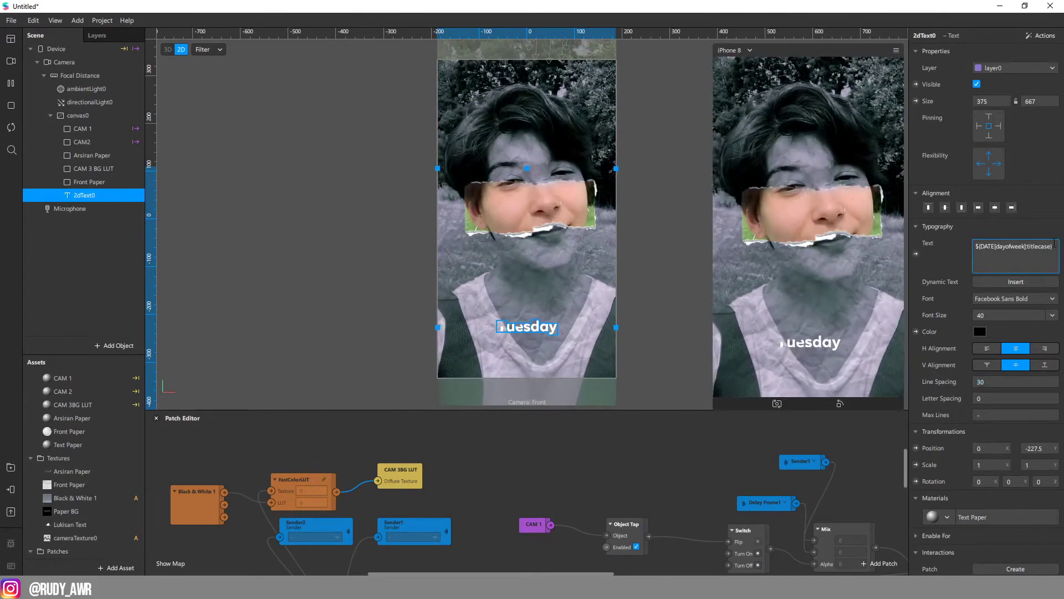
left_click(1045, 286)
left_click(1057, 250)
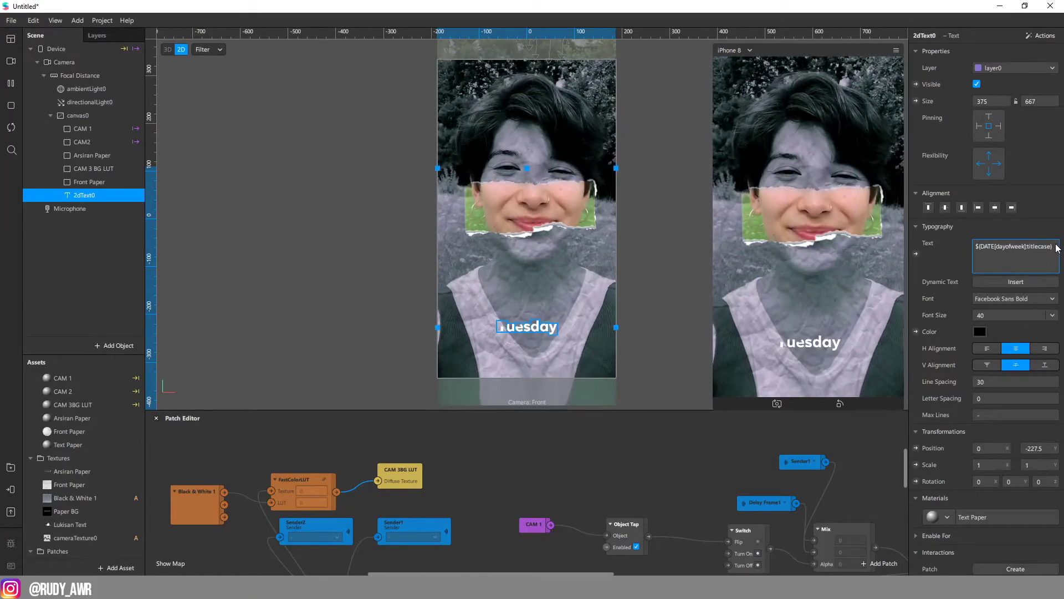
left_click(1047, 284)
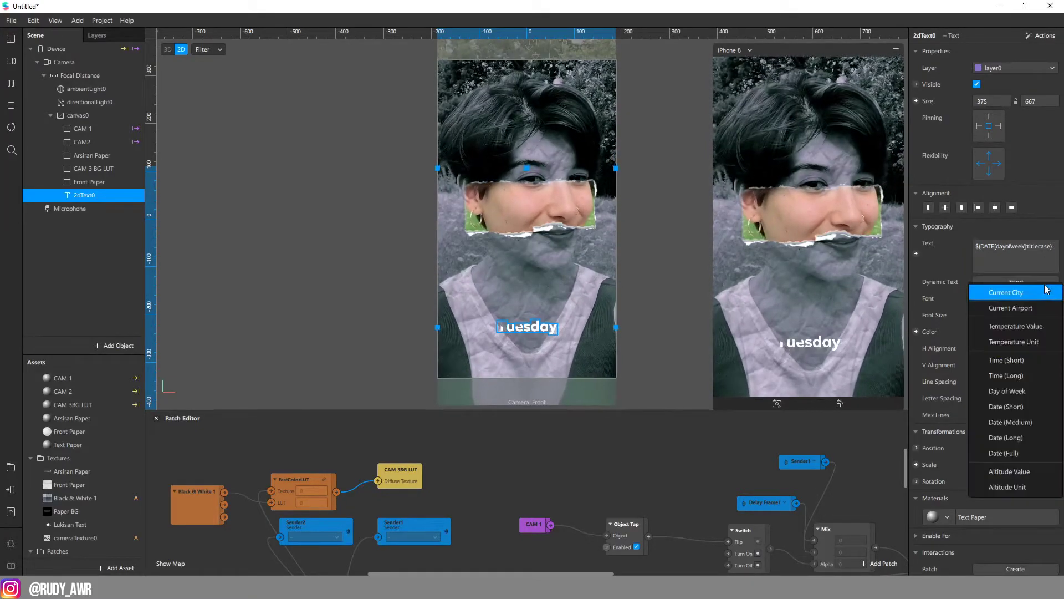
left_click(1029, 361)
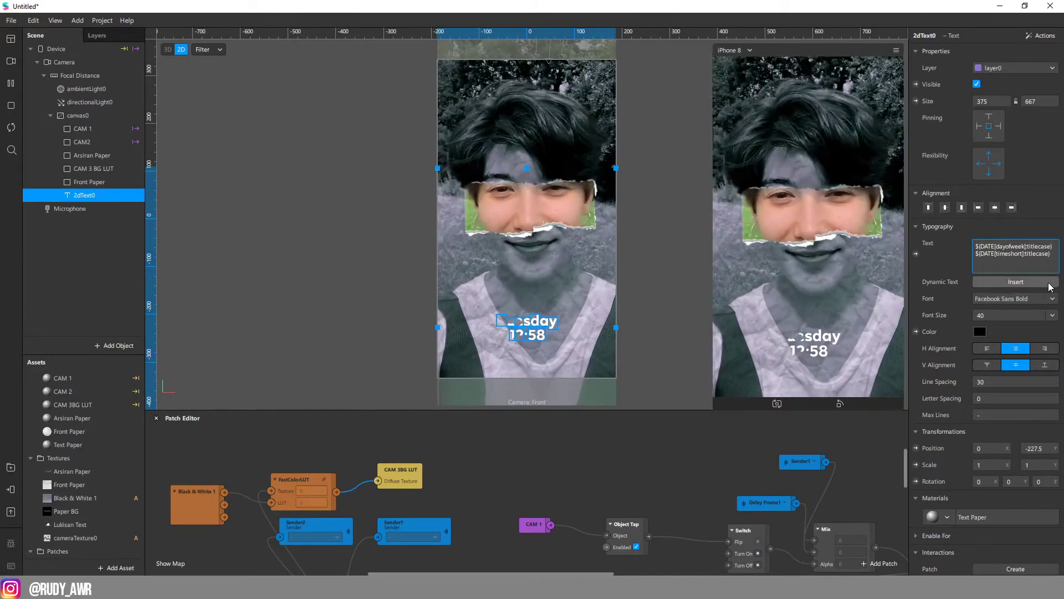
left_click(1049, 284)
left_click(1023, 350)
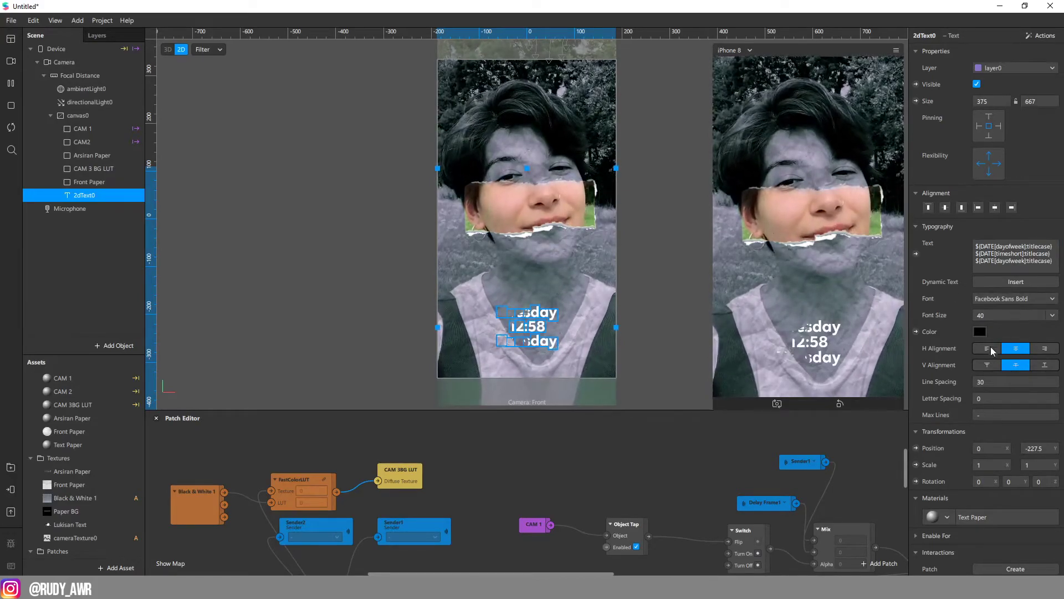
- Set the text's line spacing to 35
double_click(998, 382)
type("35")
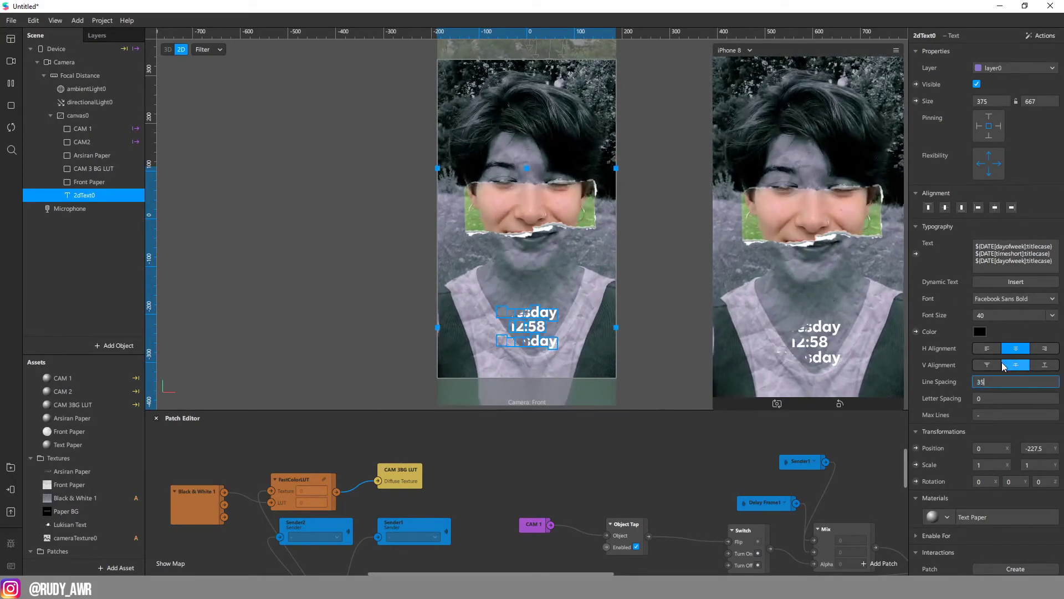
left_click(989, 394)
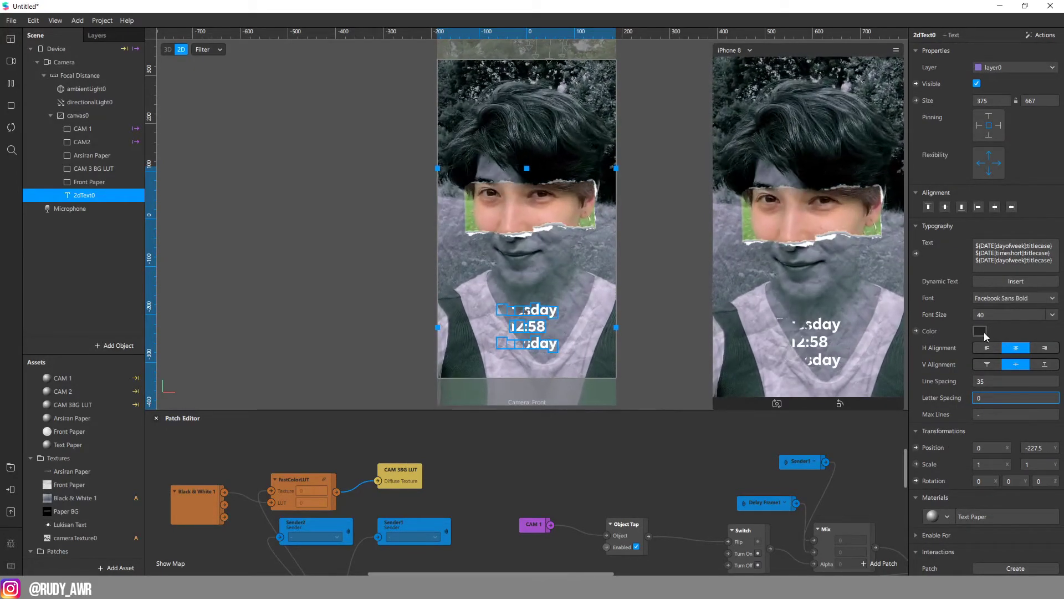
double_click(106, 444)
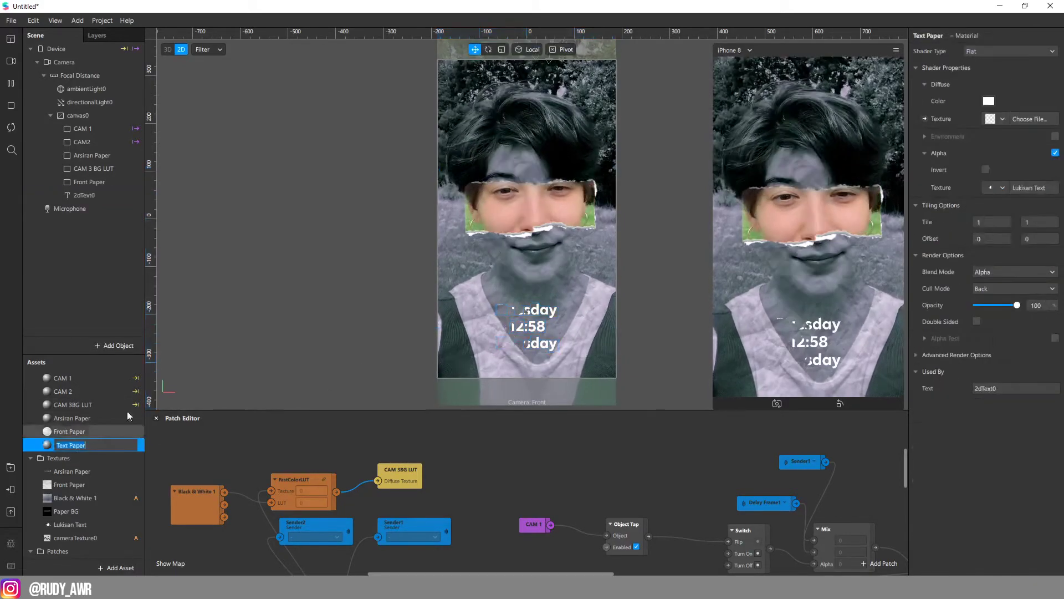
- Set the Text Paper diffuse colour to lime-yellow #d1ff00
key("Return")
left_click(989, 100)
left_click(551, 225)
left_click_drag(551, 225, 511, 169)
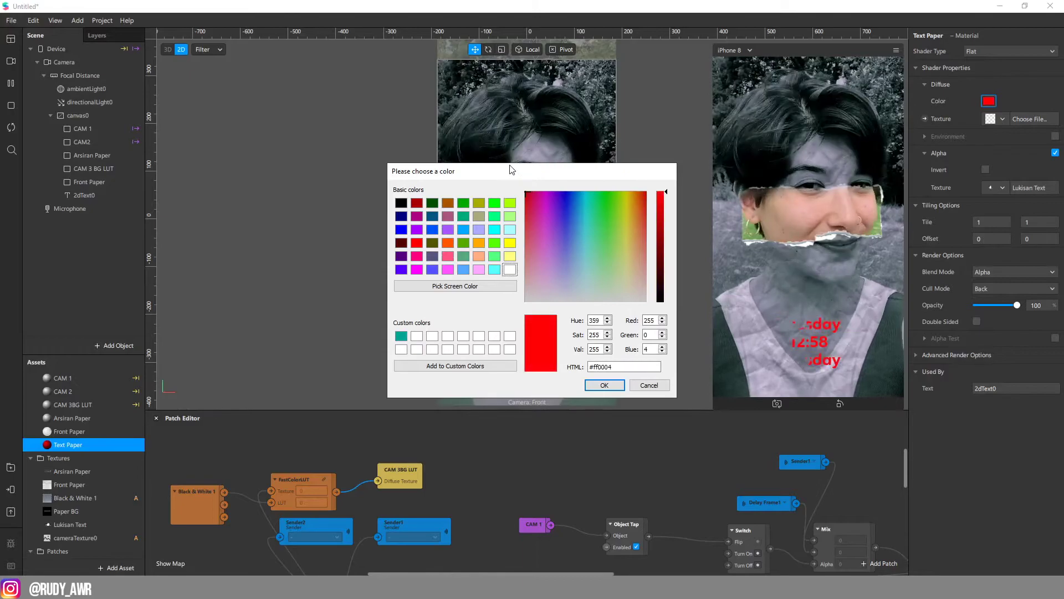
mouse_move(634, 192)
left_mouse_down()
mouse_move(625, 194)
mouse_move(674, 159)
left_mouse_up()
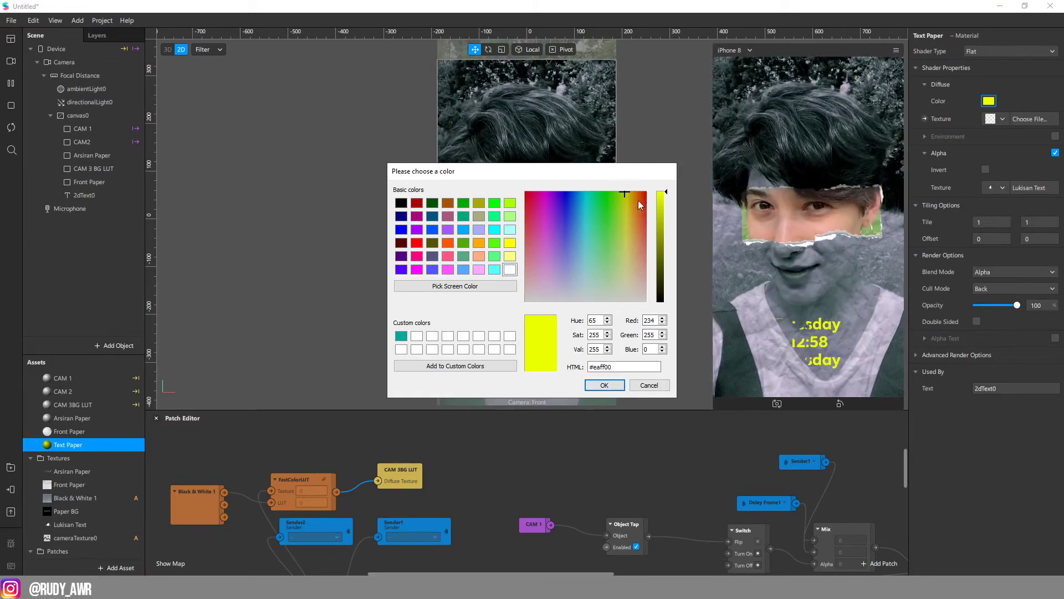
left_click(620, 191)
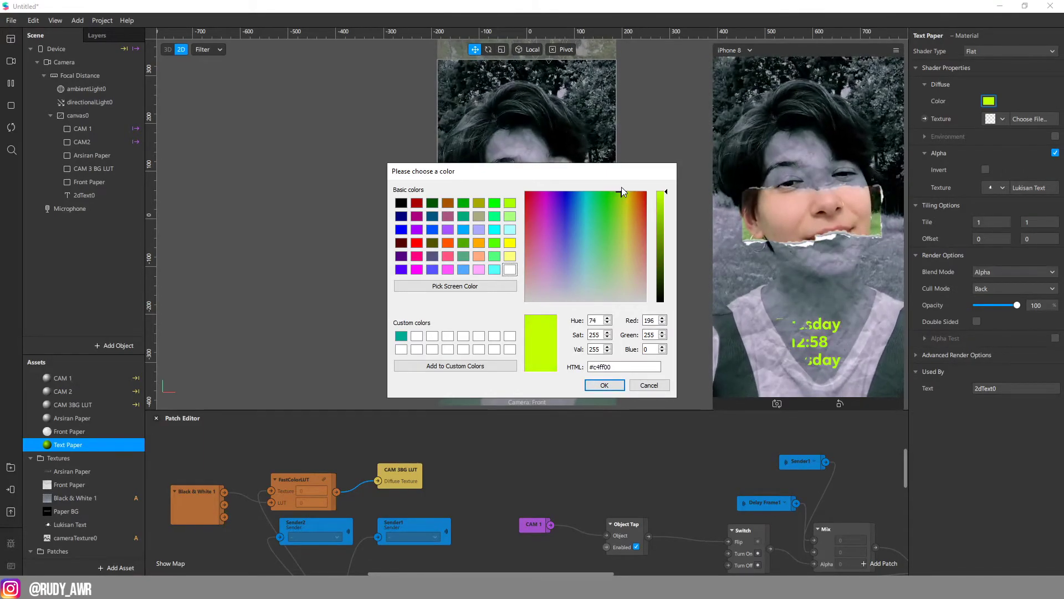
left_click(596, 387)
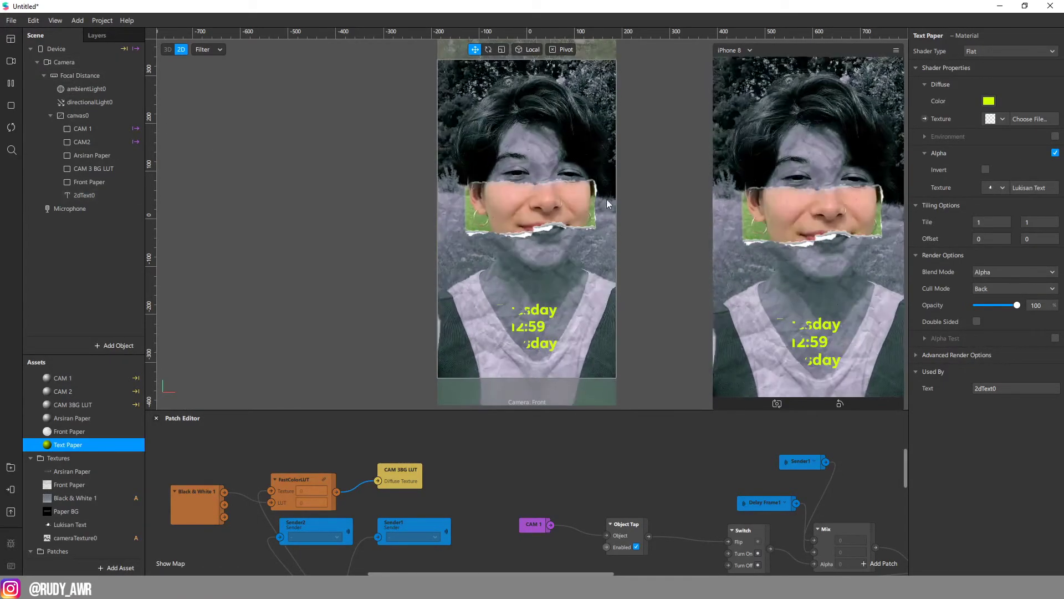
left_click(84, 196)
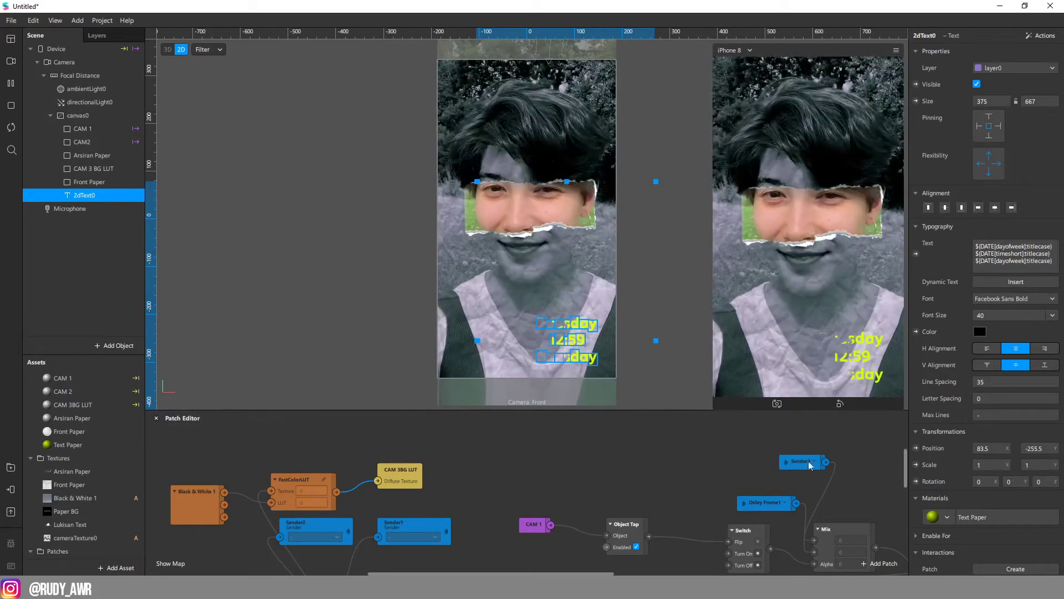
- Inspect the PaperWorks.ttf and Qut'n'torn_0.ttf fonts and Text Paper material, then select the date-time text
scroll(97, 524, "down", 2)
left_click(100, 541)
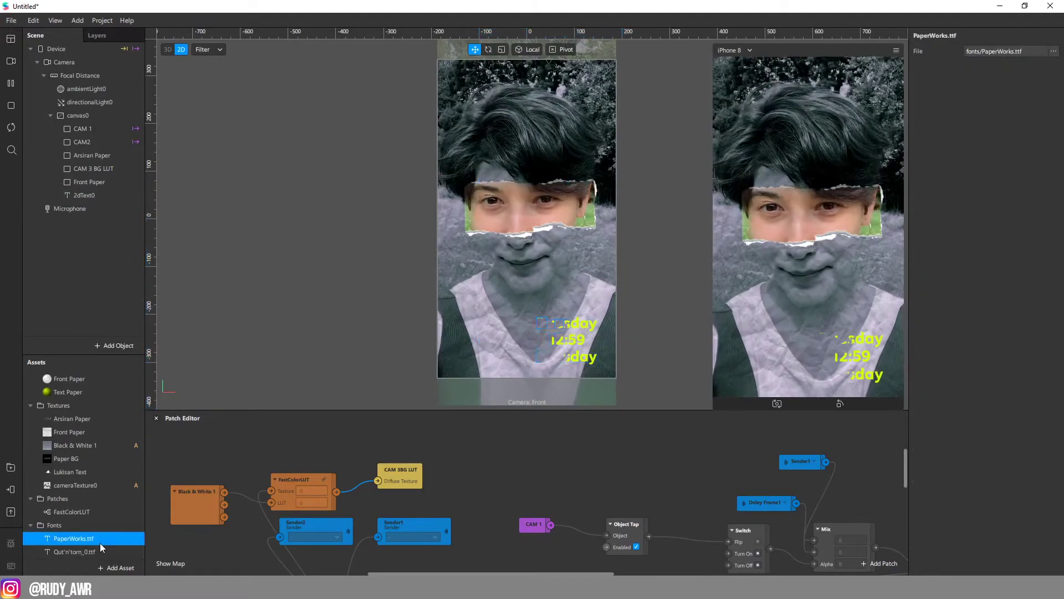
left_click(95, 537)
left_click(96, 548)
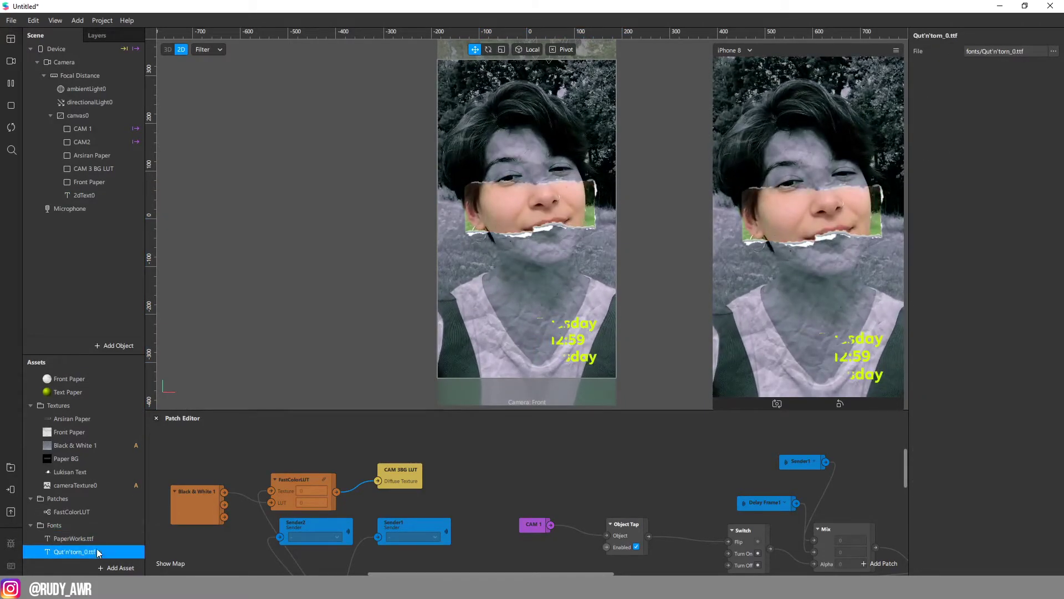
left_click(113, 392)
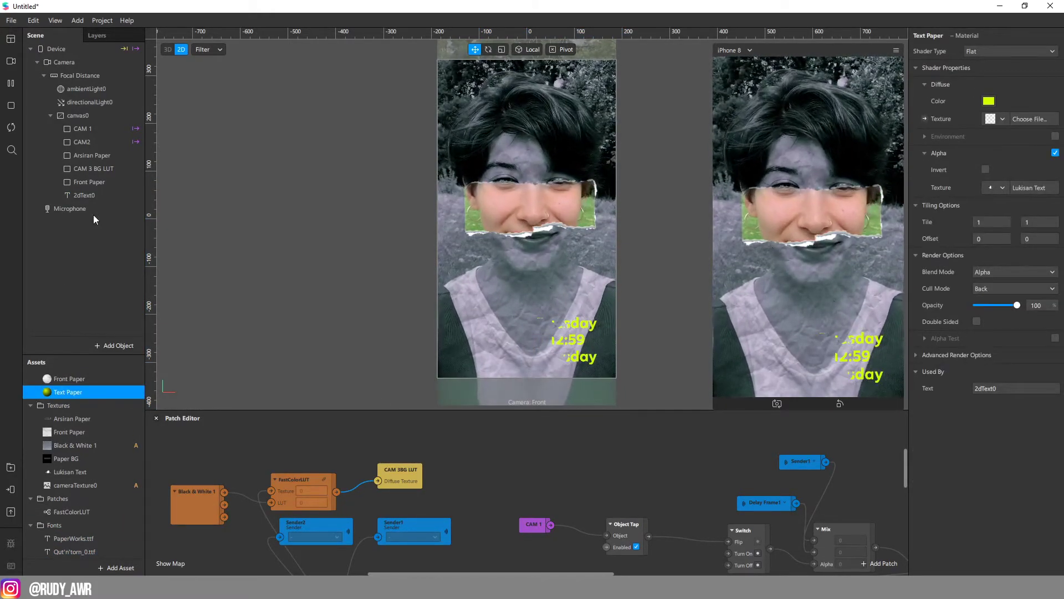
left_click(84, 195)
- Try PaperWorks.ttf and Qut'n'torn_0.ttf on the text, settling on Qut'n'torn_0.ttf
left_click(1051, 299)
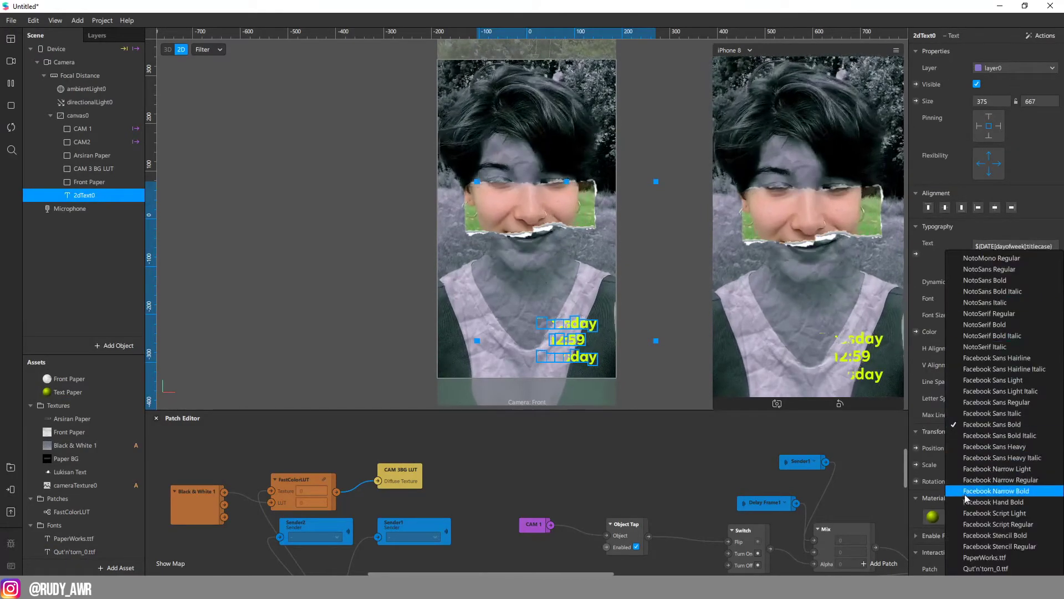
left_click(1009, 561)
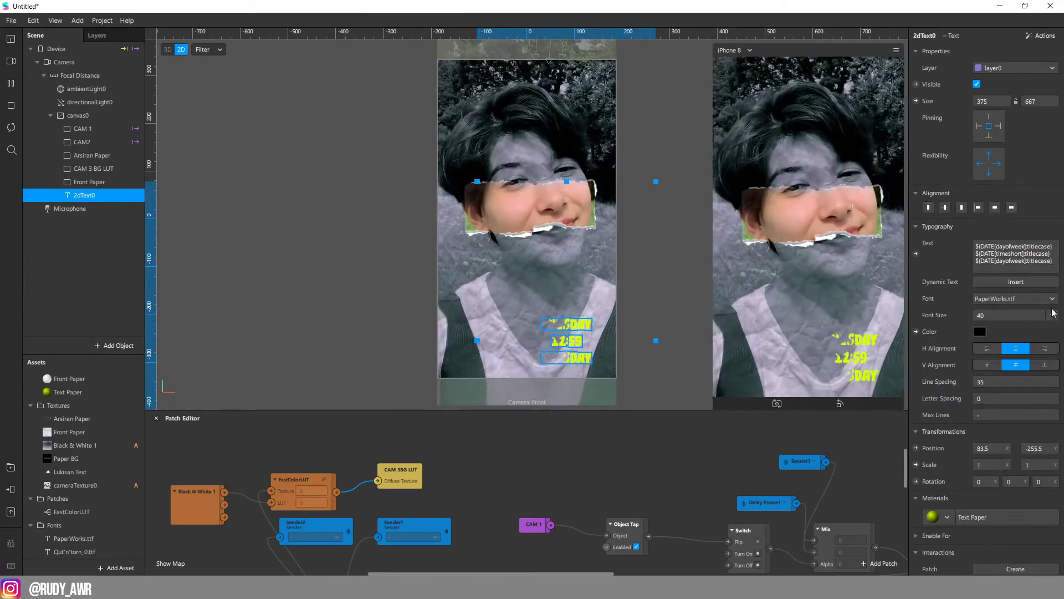
left_click(1052, 300)
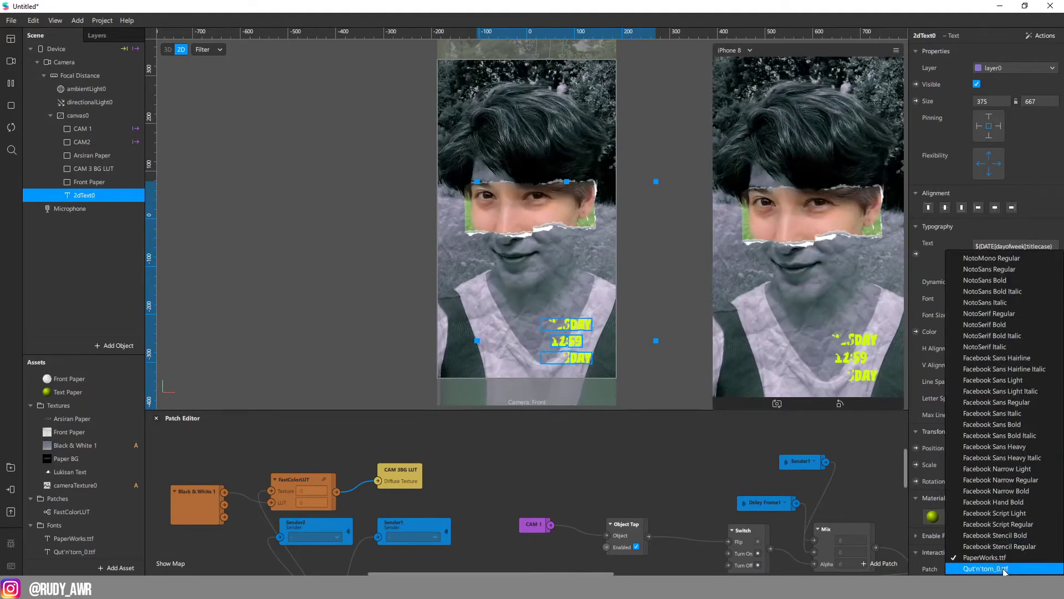
left_click(987, 566)
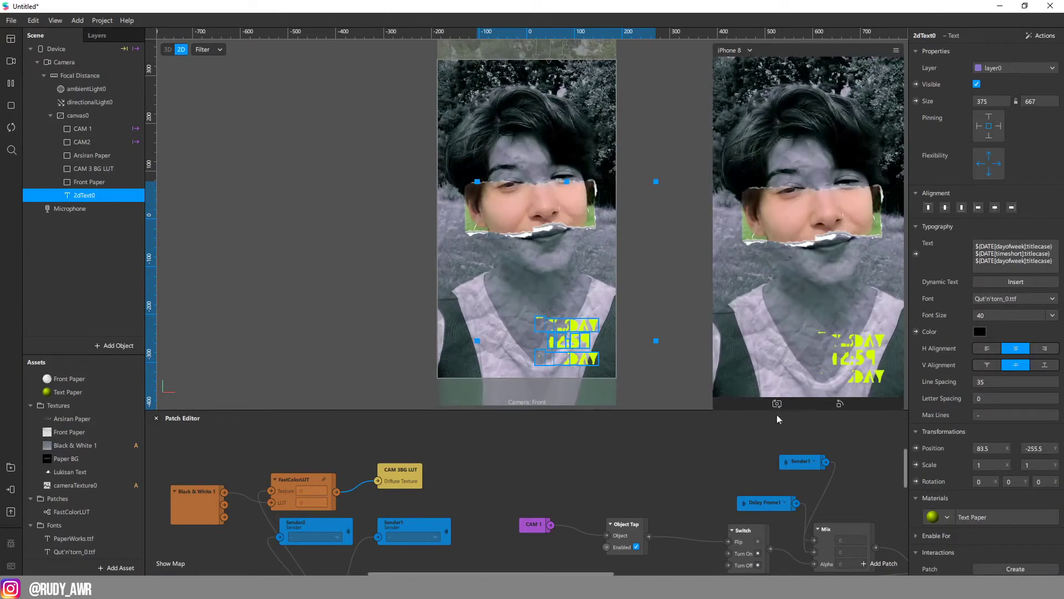
left_click(1052, 299)
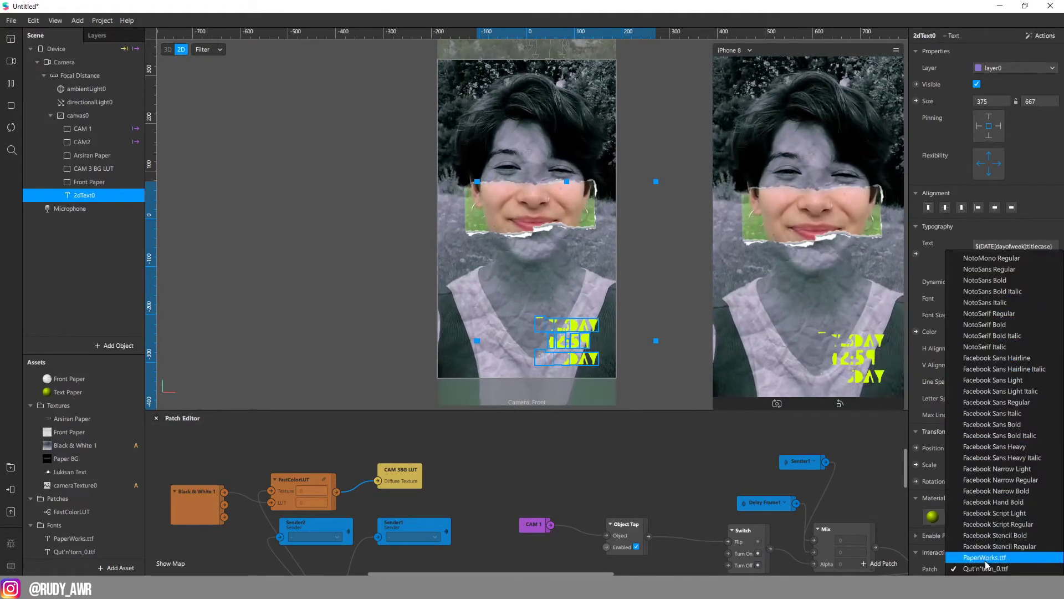
left_click(992, 562)
left_click(1052, 300)
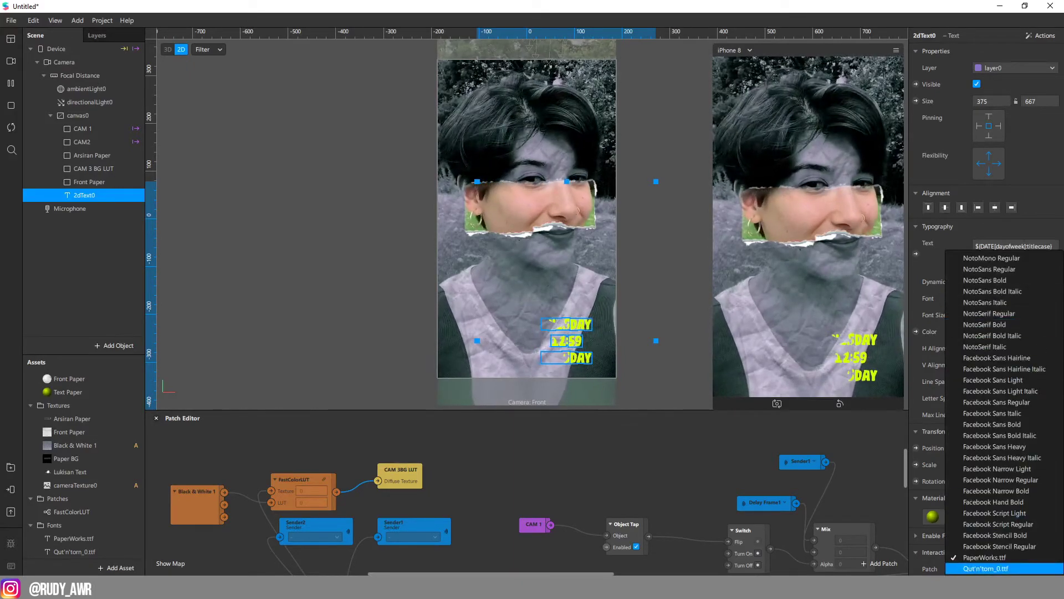
left_click(990, 563)
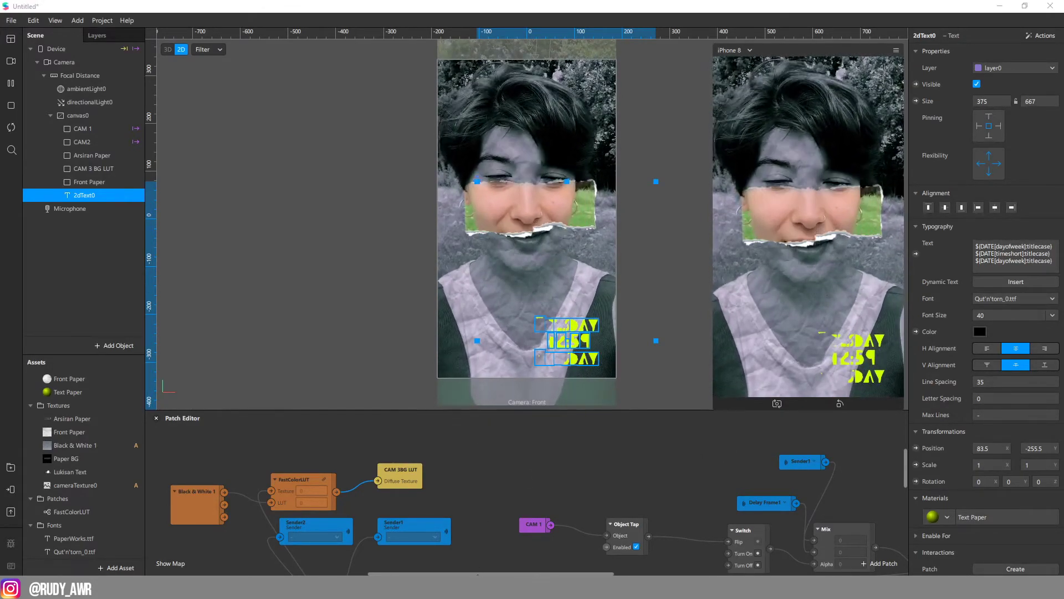
- Find the 1001 Fonts website and search it for 'paper' fonts
type("1001")
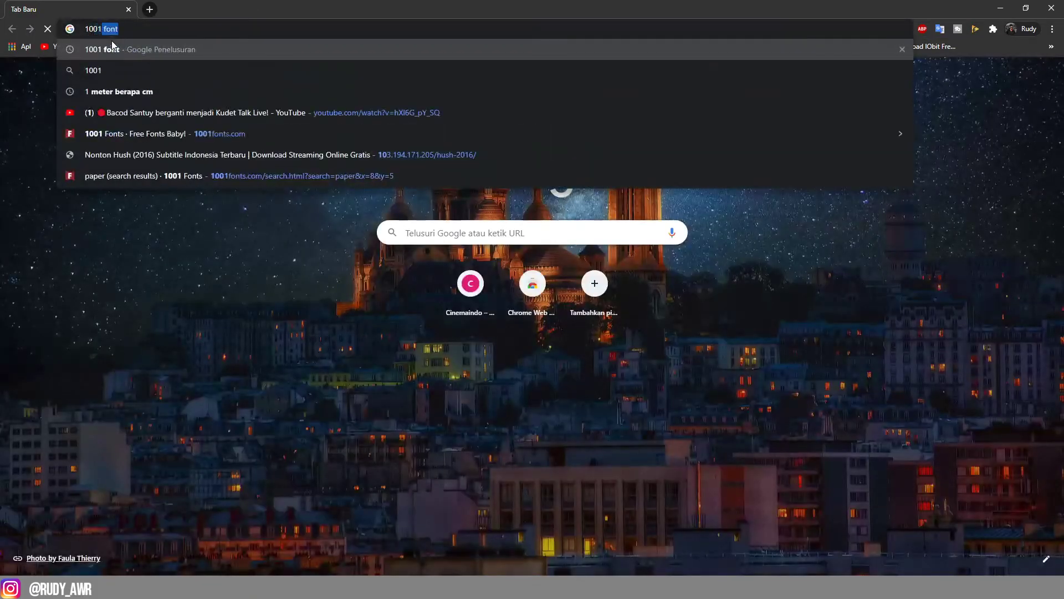
key("Return")
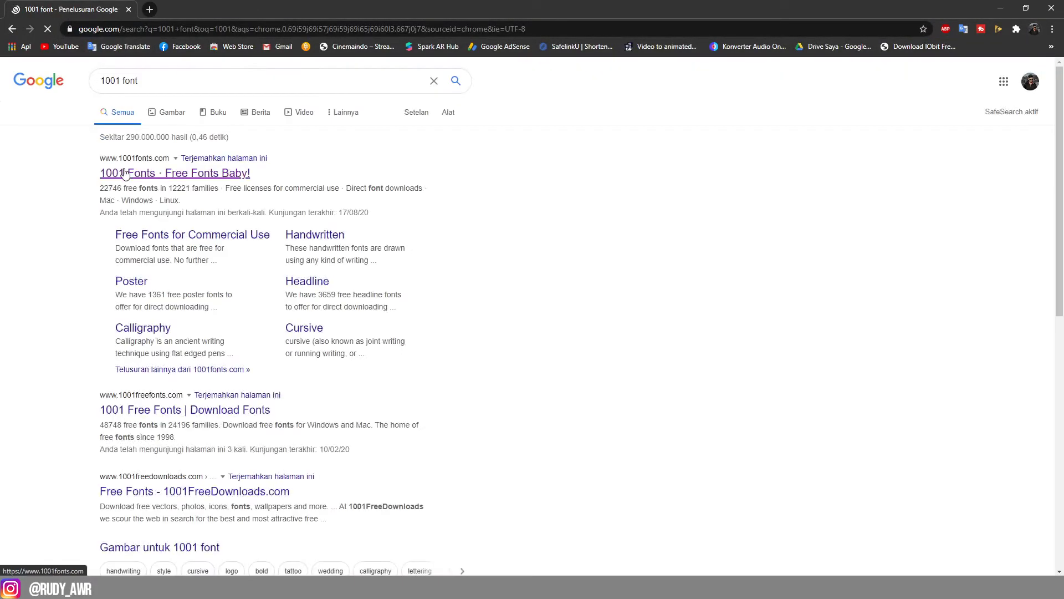
left_click(125, 173)
left_click(198, 76)
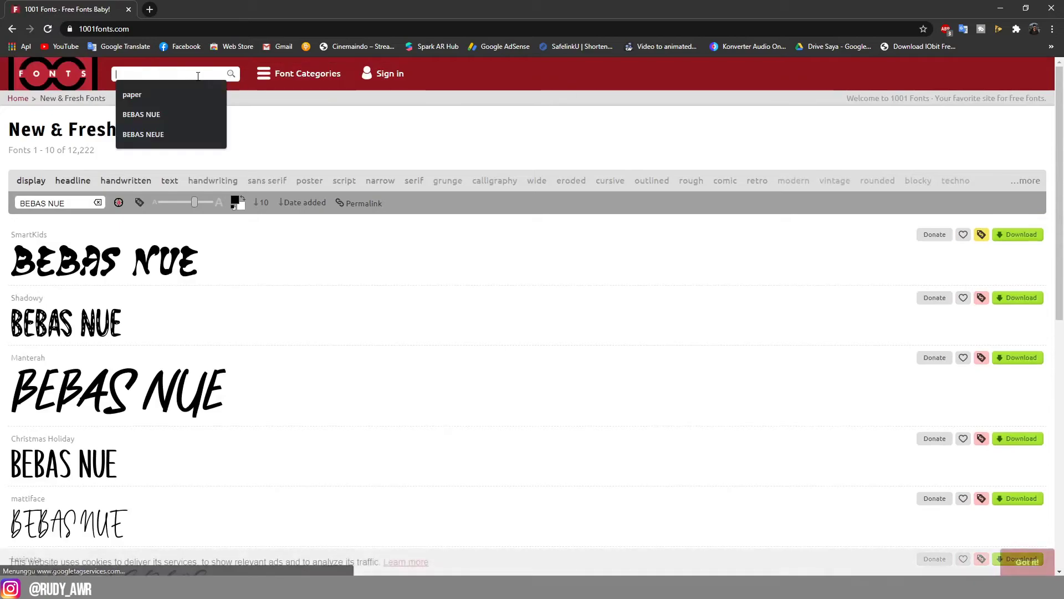
type("paper")
key("Return")
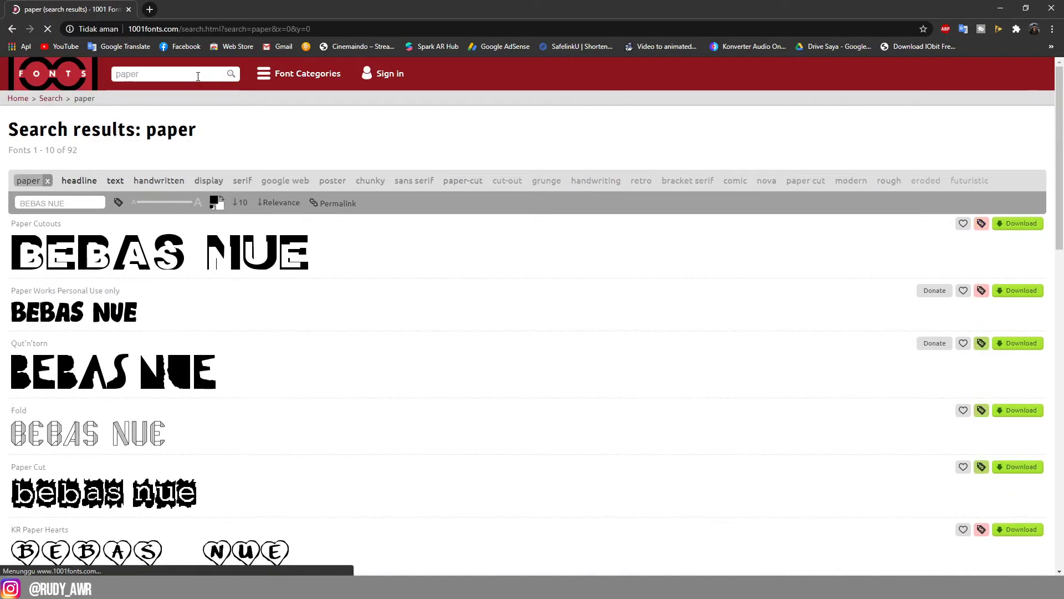
- Browse the paper font results and download Paper Works Personal Use only
scroll(115, 290, "down", 9)
scroll(114, 290, "down", 5)
scroll(115, 290, "up", 15)
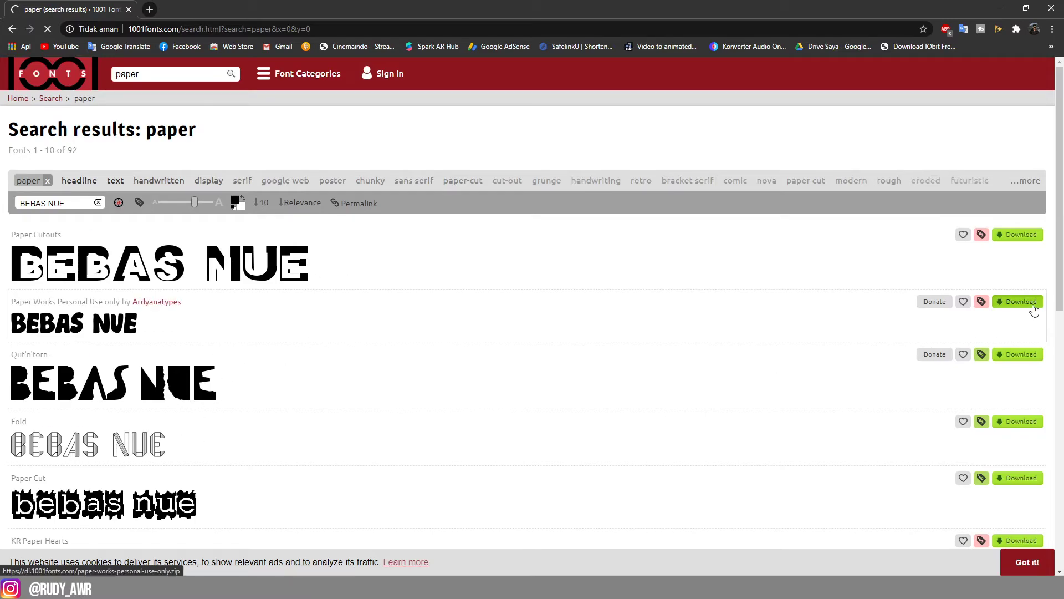
left_click(52, 561)
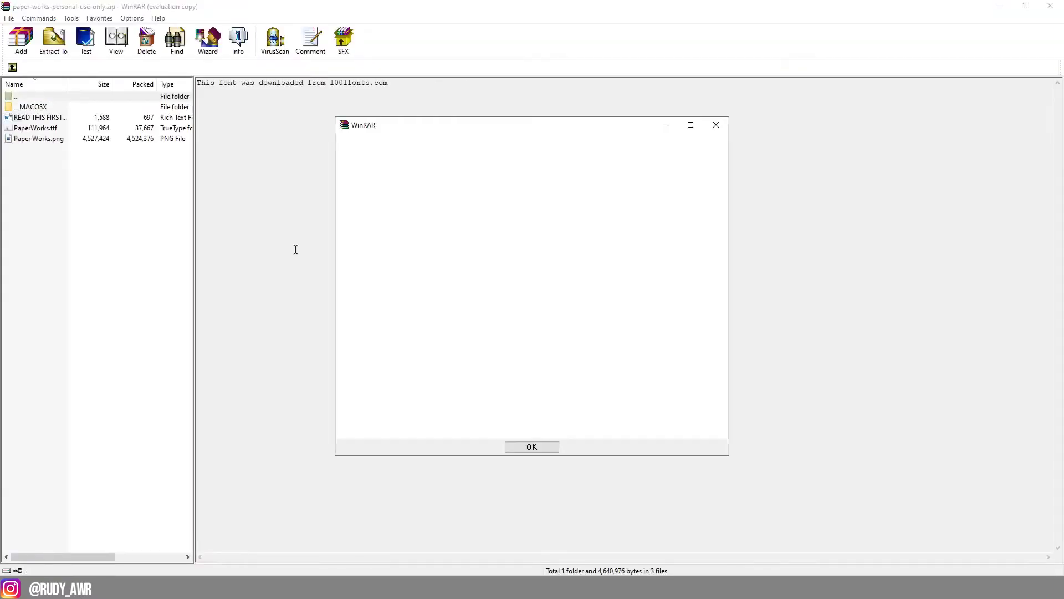
- Drag PaperWorks.ttf from the archive into Spark AR Assets, dismiss the import error, close WinRAR
left_click(716, 125)
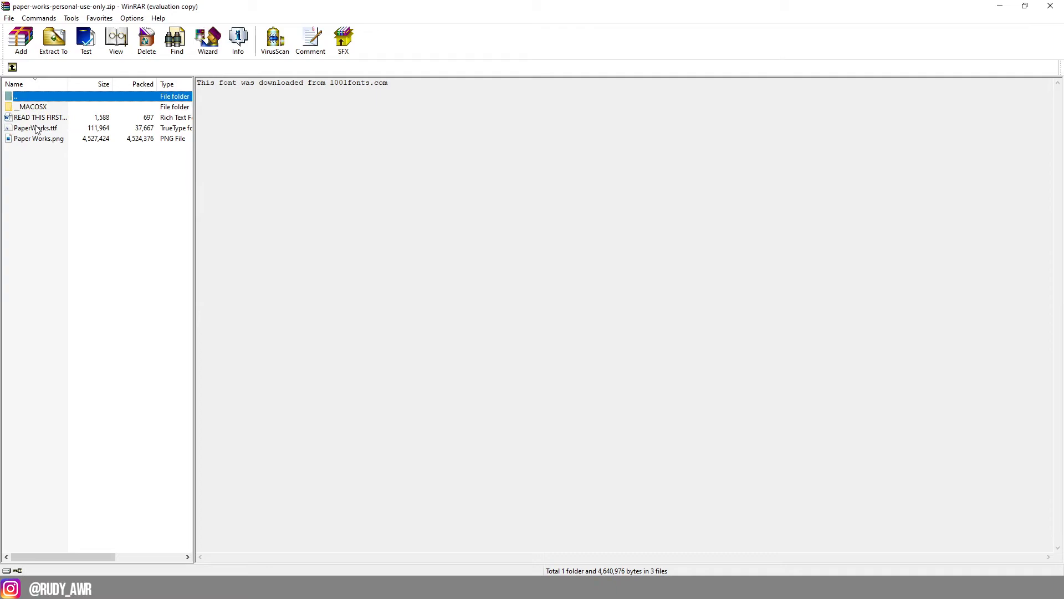
left_click_drag(35, 129, 243, 177)
left_click_drag(512, 561, 105, 553)
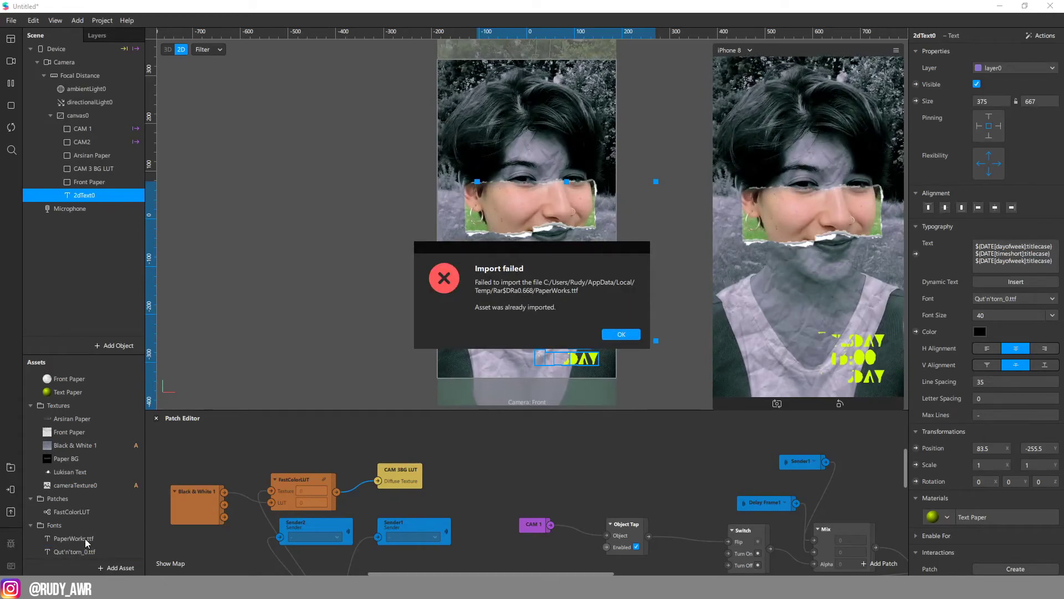
left_click(618, 335)
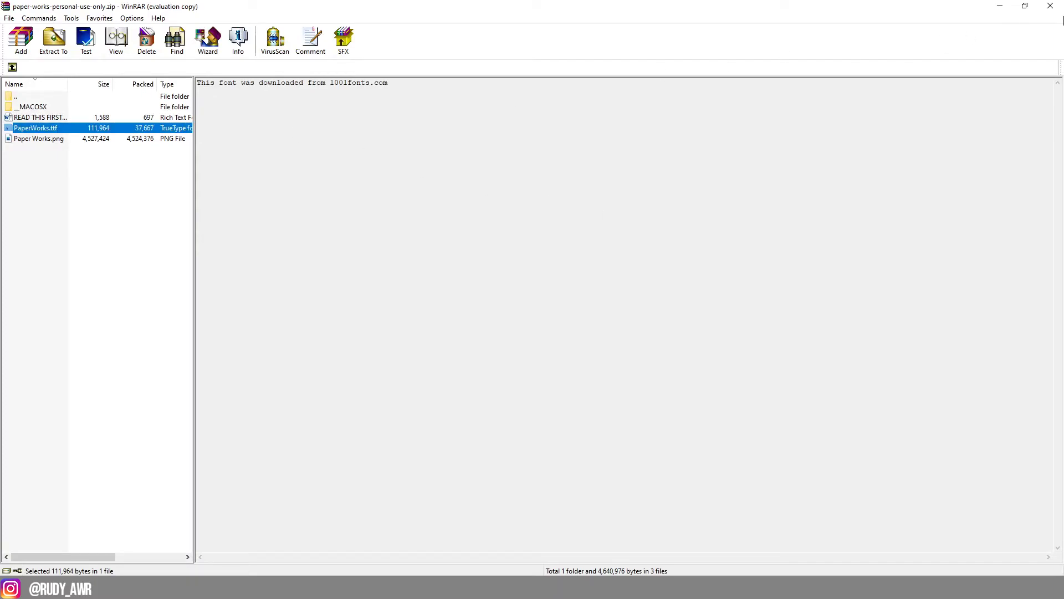
left_click(1059, 7)
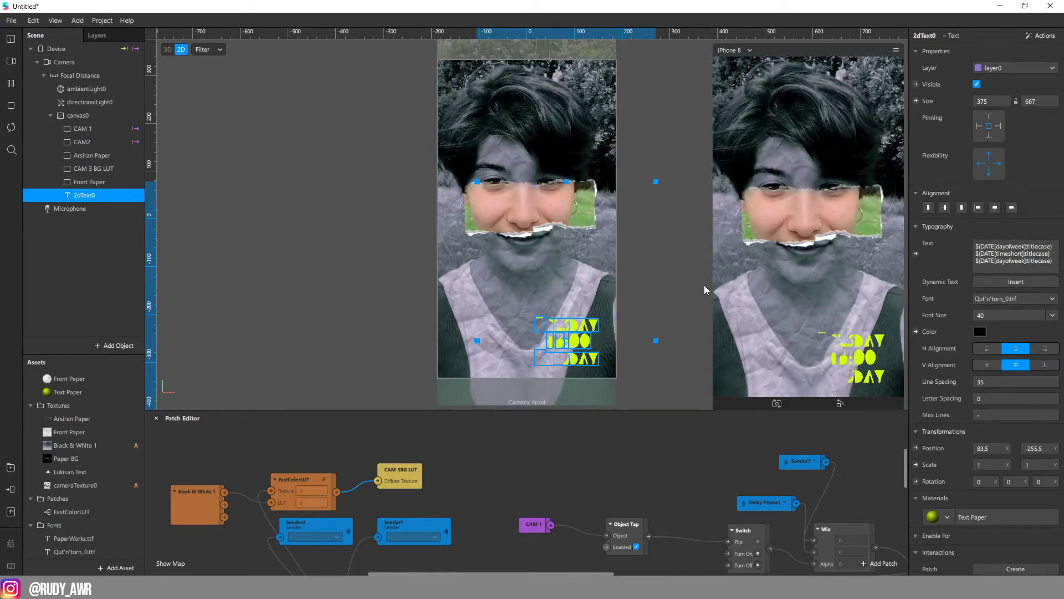
- Reposition the FastColorLUT and Black & White 1 patches in the Patch Editor
mouse_move(288, 479)
left_mouse_down()
mouse_move(292, 453)
mouse_move(278, 470)
left_mouse_up()
mouse_move(200, 494)
left_mouse_down()
mouse_move(186, 493)
mouse_move(194, 500)
left_mouse_up()
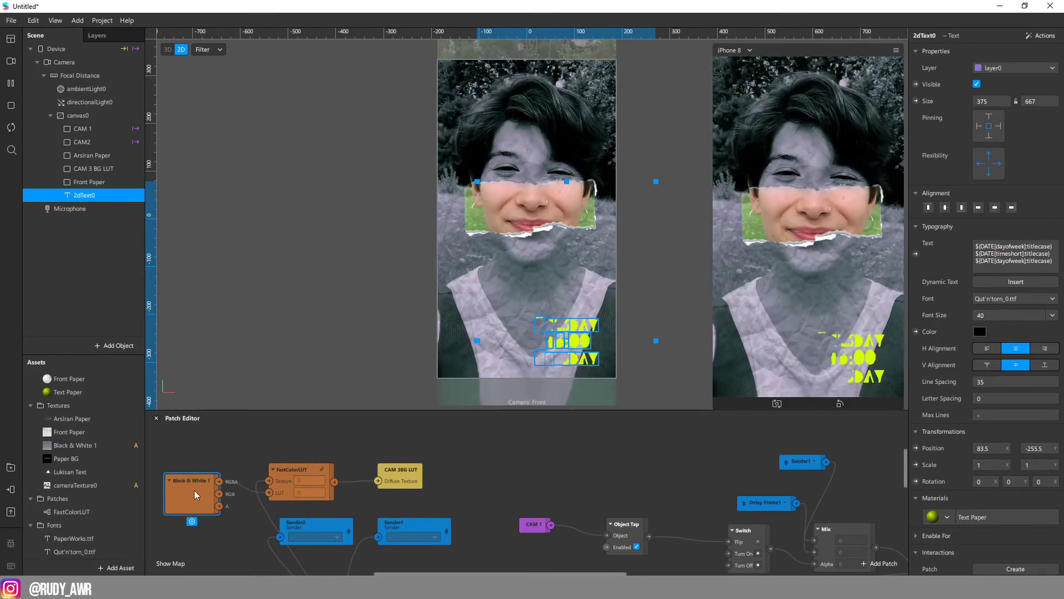
scroll(284, 518, "up", 3)
scroll(105, 488, "up", 2)
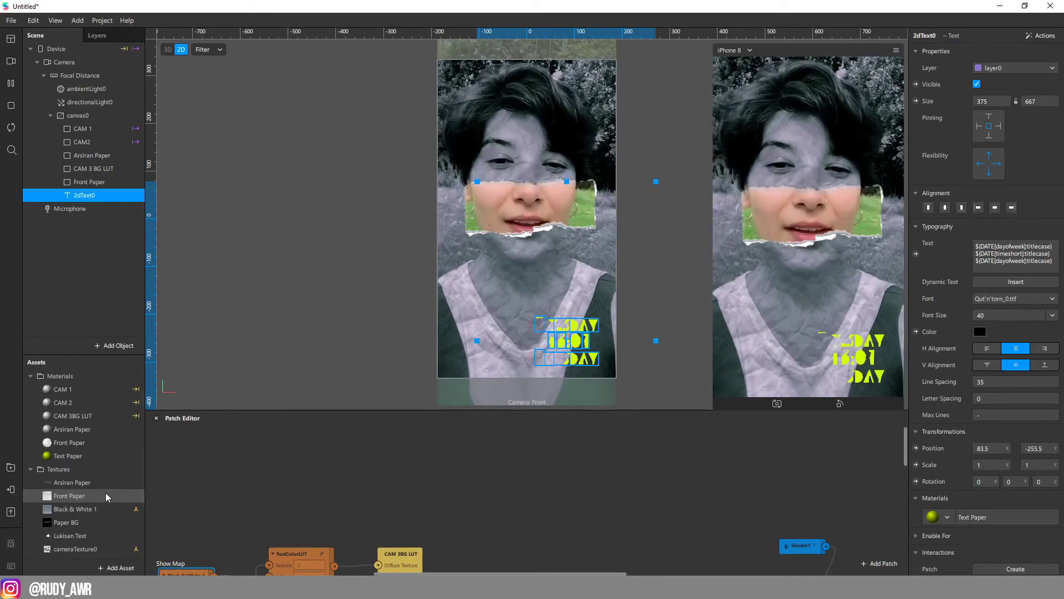
scroll(105, 492, "down", 2)
- Inspect the Front Paper (400 × 607) and Black & White 1 texture properties
left_click(114, 472)
left_click(111, 432)
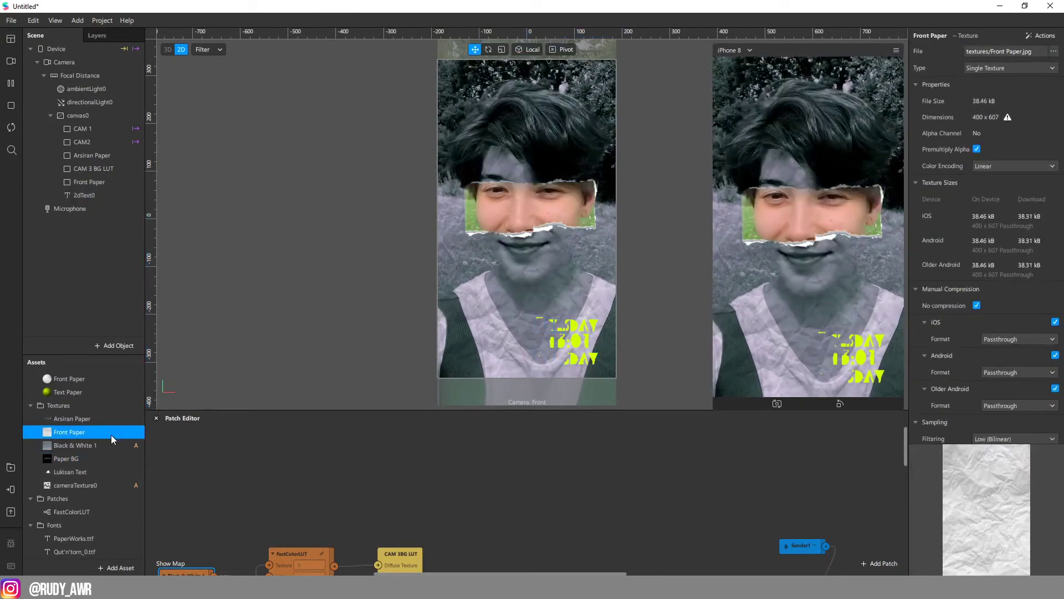
left_click(113, 432)
left_click(111, 431)
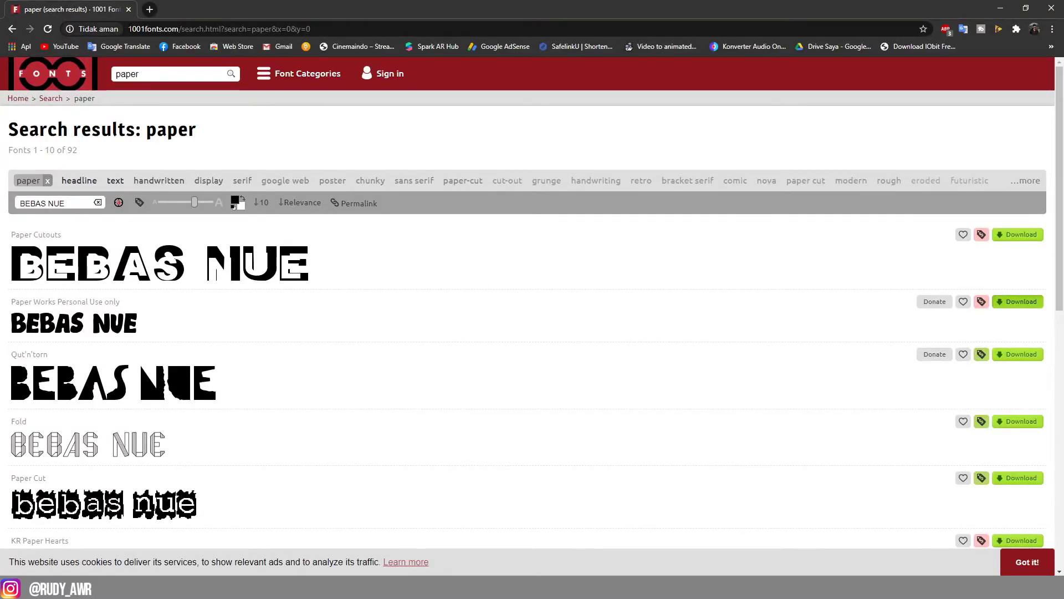
left_click(148, 29)
- Search Google for 'paper texture' and browse the image results
type("papaer")
key("BackSpace")
key("BackSpace")
key("BackSpace")
type("er")
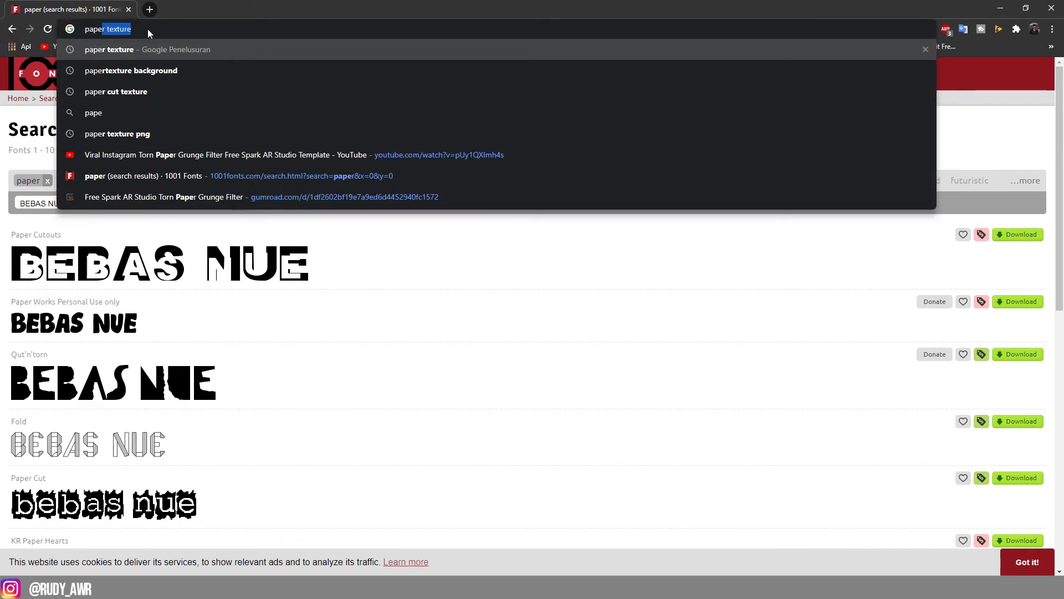
key("BackSpace")
type("t")
key("BackSpace")
type("te")
key("Return")
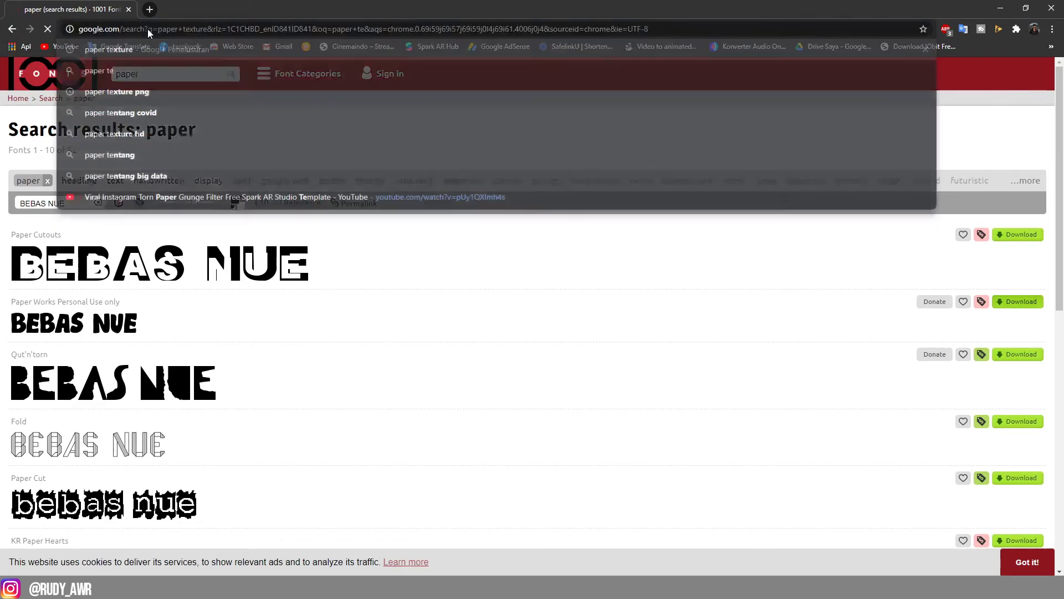
left_click(162, 121)
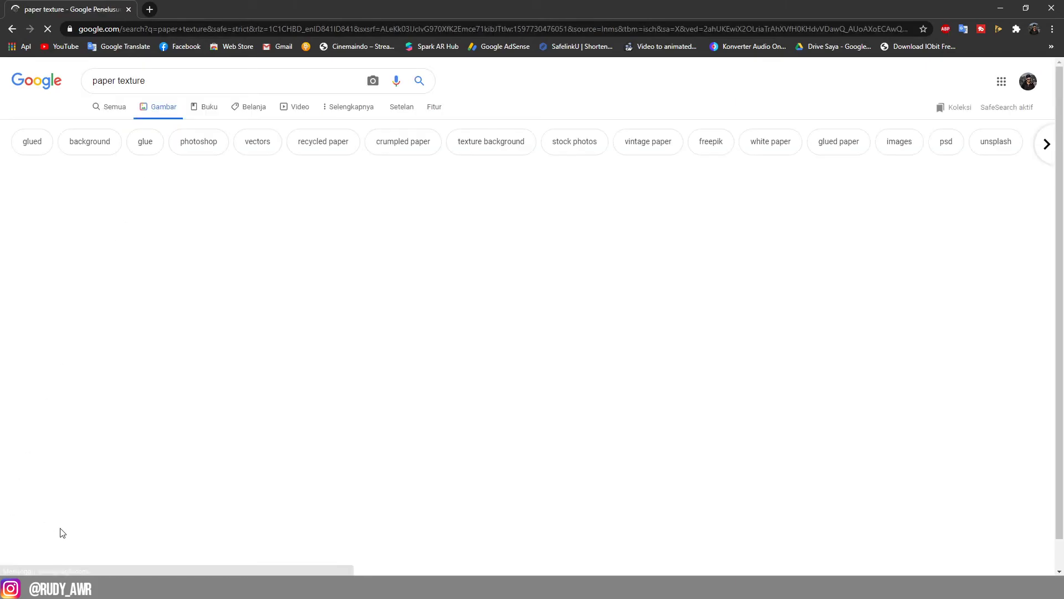
scroll(327, 471, "down", 5)
scroll(327, 471, "down", 8)
scroll(360, 474, "down", 3)
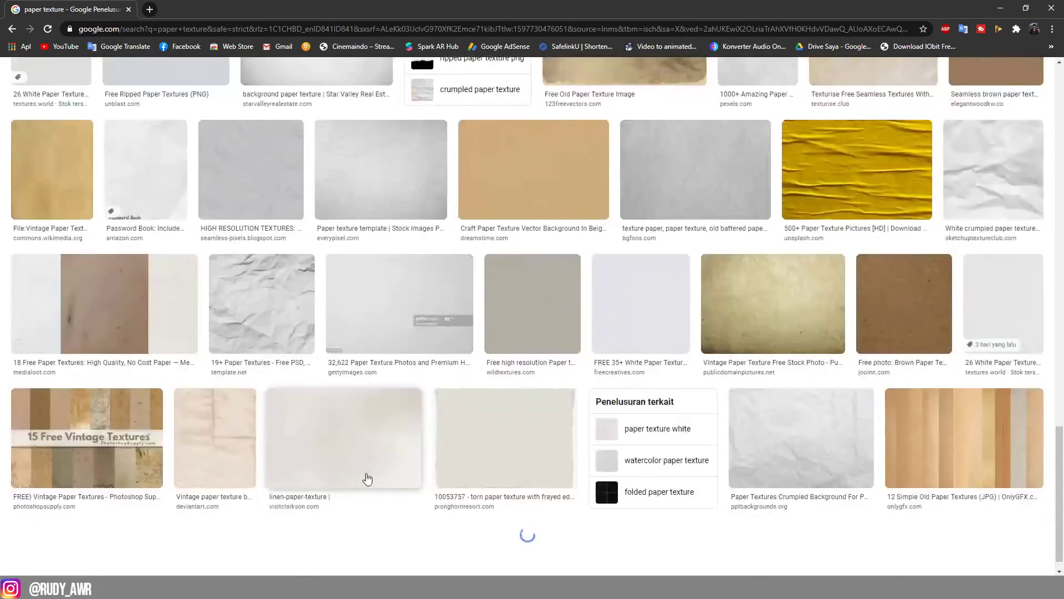
scroll(363, 474, "up", 7)
scroll(332, 468, "up", 11)
- Run an image search for 'lukisan gambar pemandangan'
left_click_drag(158, 81, 92, 80)
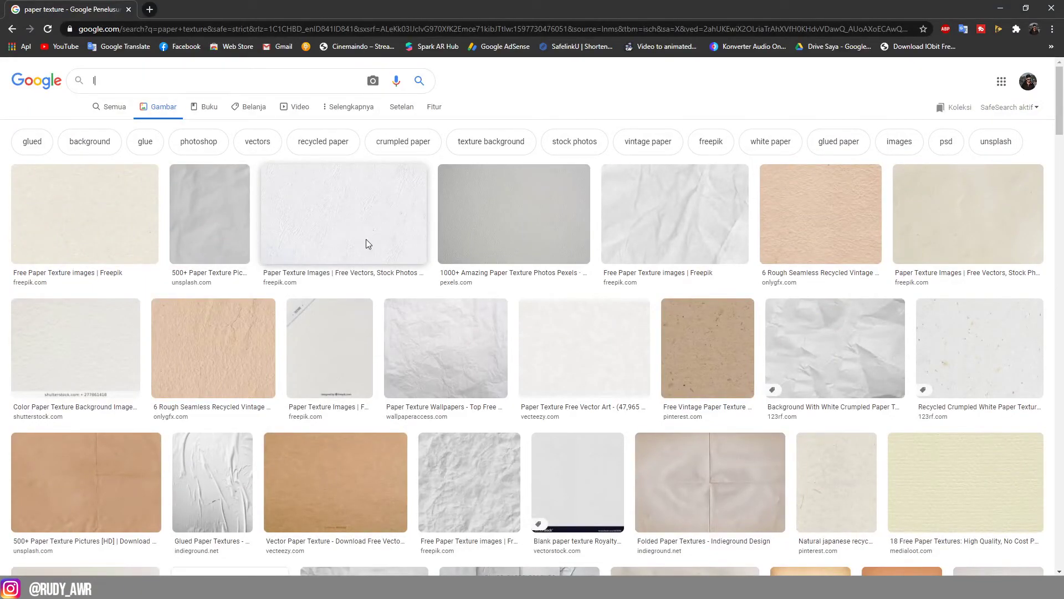
type("lukas")
key("BackSpace")
key("BackSpace")
key("BackSpace")
type("i")
key("BackSpace")
type("ki")
key("Up")
key("Return")
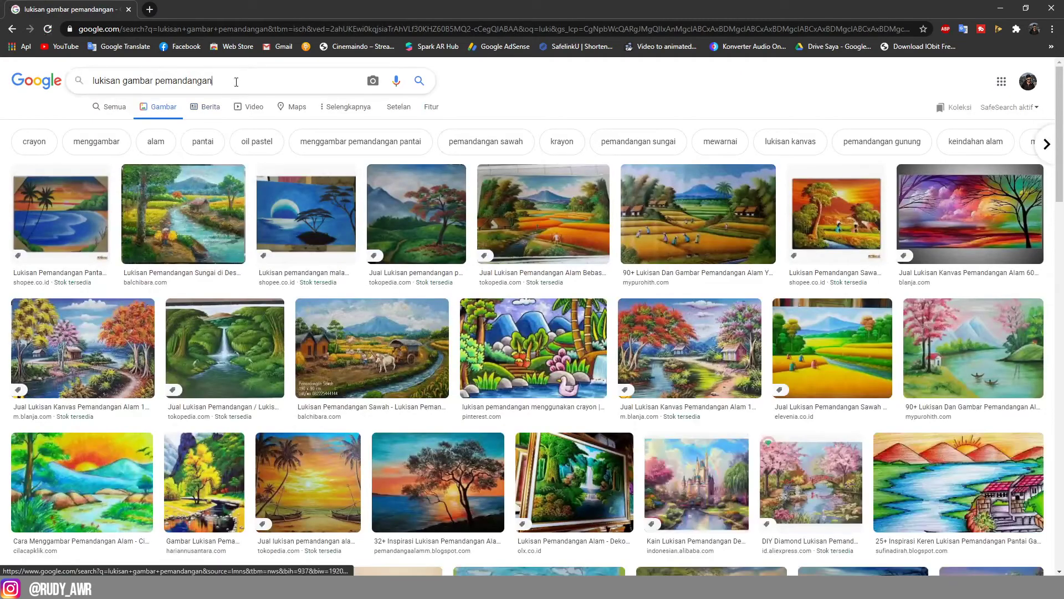
- Search images for 'lukisan texture' and preview the black ink-splash image
triple_click(236, 81)
type("lukisan ")
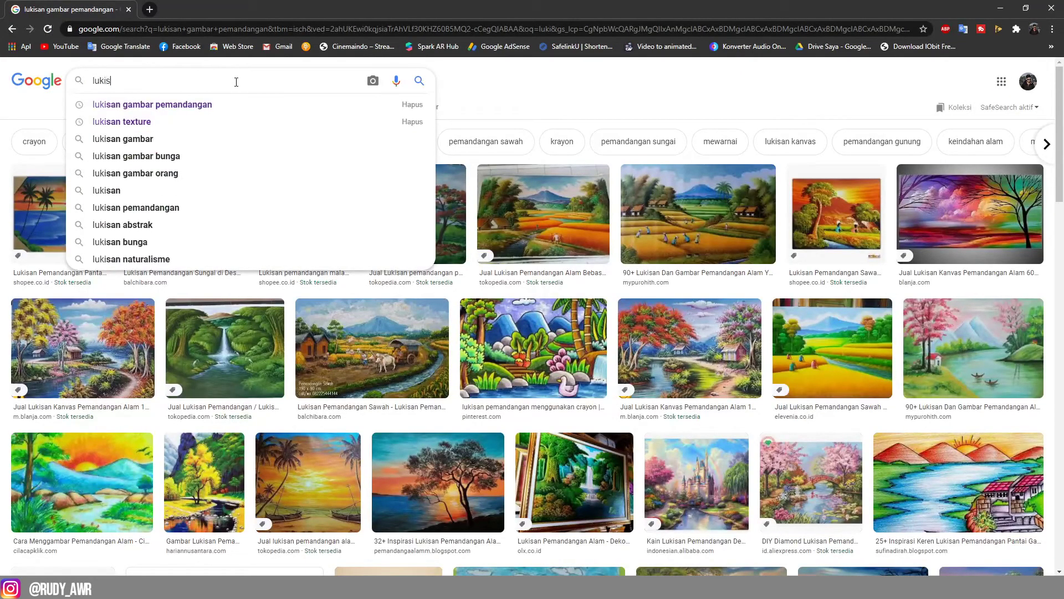
type("texture")
key("Return")
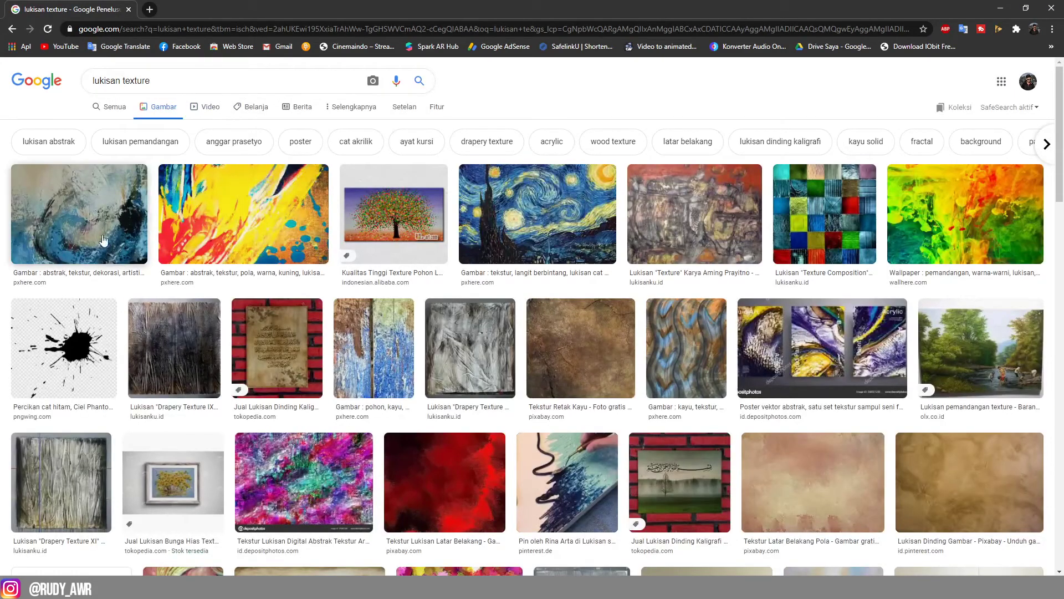
left_click(64, 348)
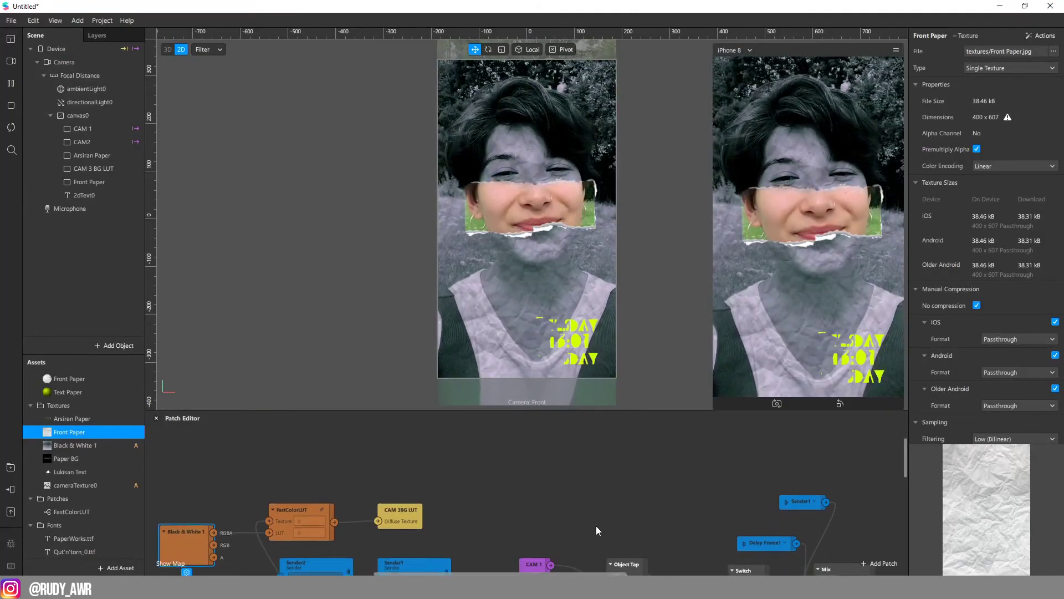
- Zoom out and pan the Patch Editor to show both camera patch chains
scroll(597, 525, "down", 3)
left_click_drag(580, 531, 374, 517)
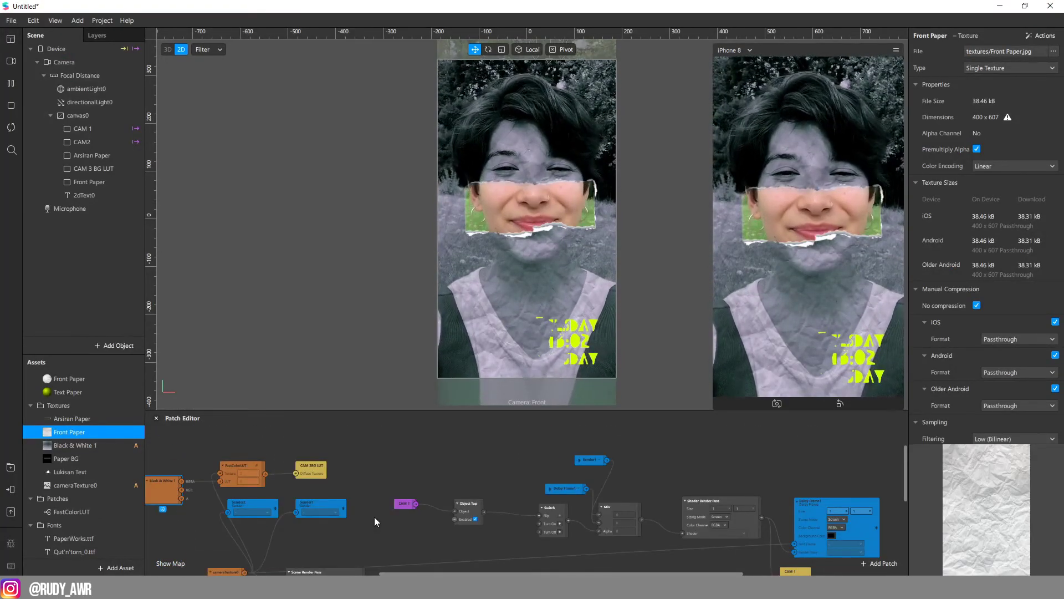